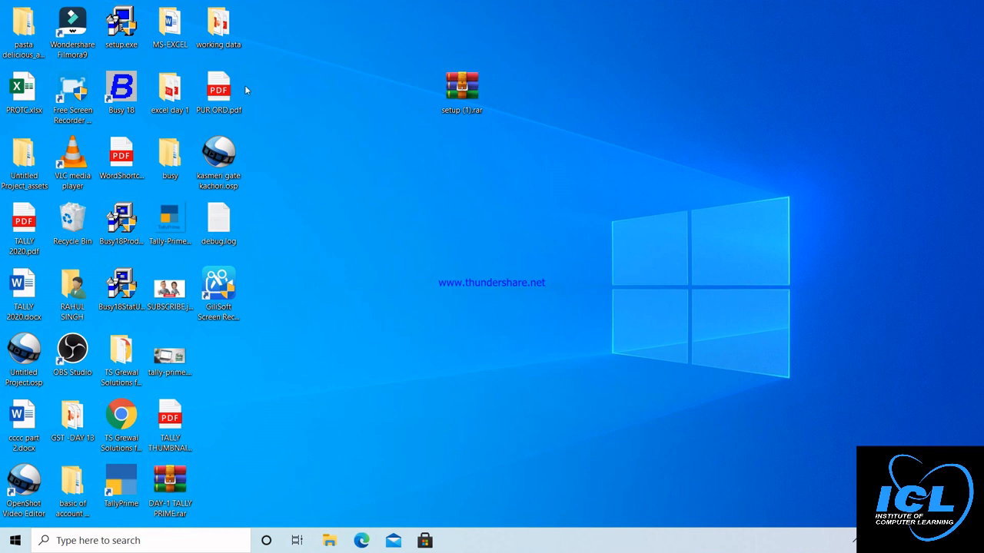
# Step: Try extracting setup (1).rar onto the desktop, declining to replace the existing setup.exe
pyautogui.doubleClick(462, 89)
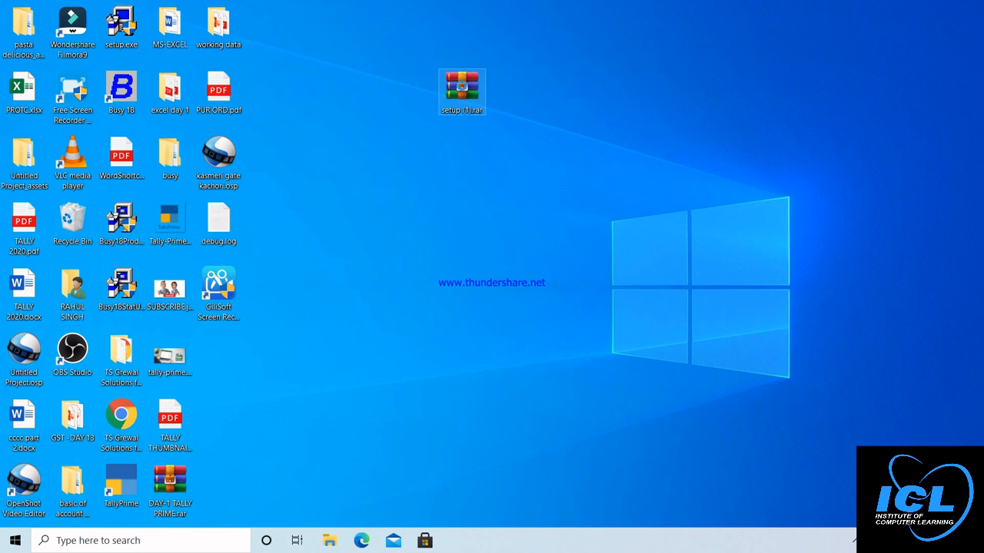
pyautogui.rightClick(462, 87)
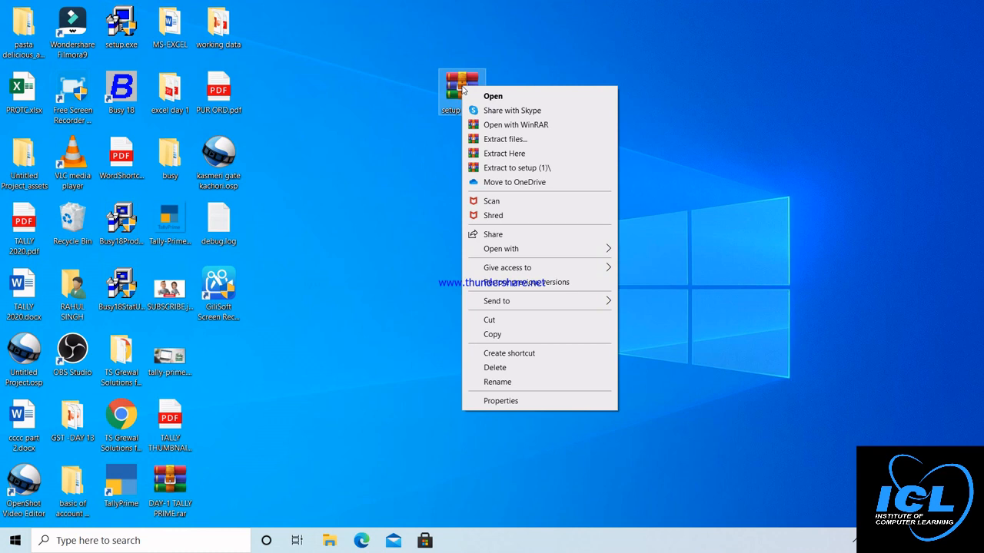
pyautogui.click(519, 152)
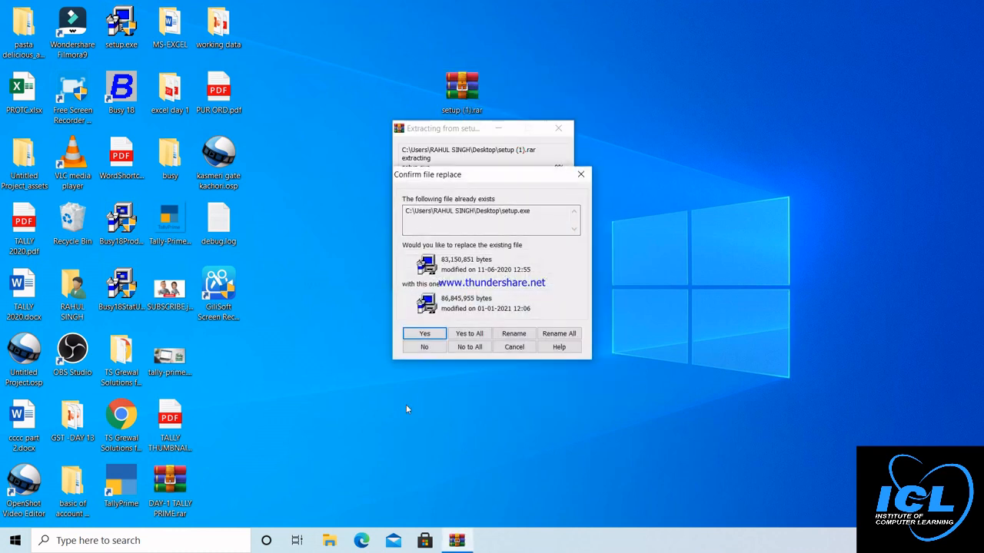
pyautogui.click(580, 174)
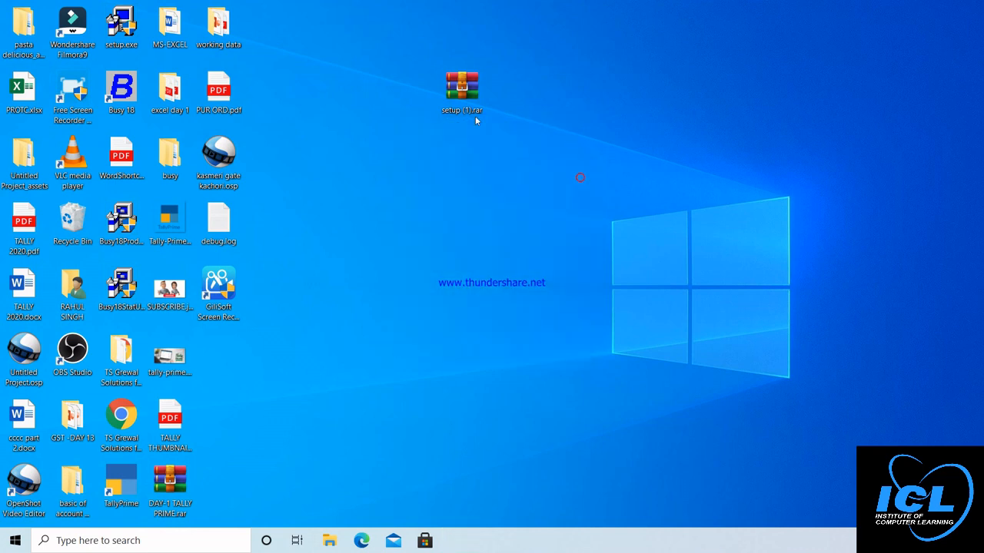
# Step: Extract the archive into its own setup (1) folder and open that folder
pyautogui.rightClick(463, 88)
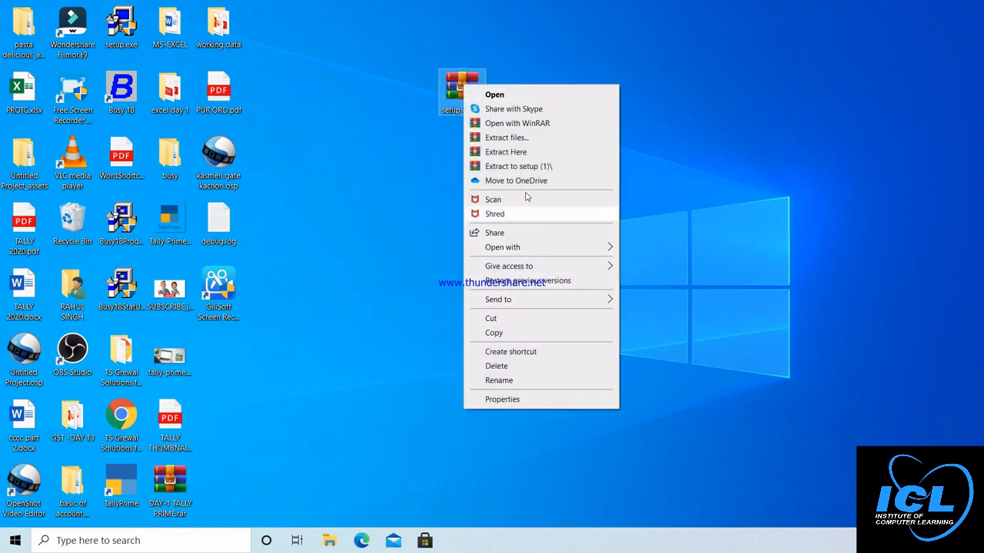
pyautogui.click(530, 166)
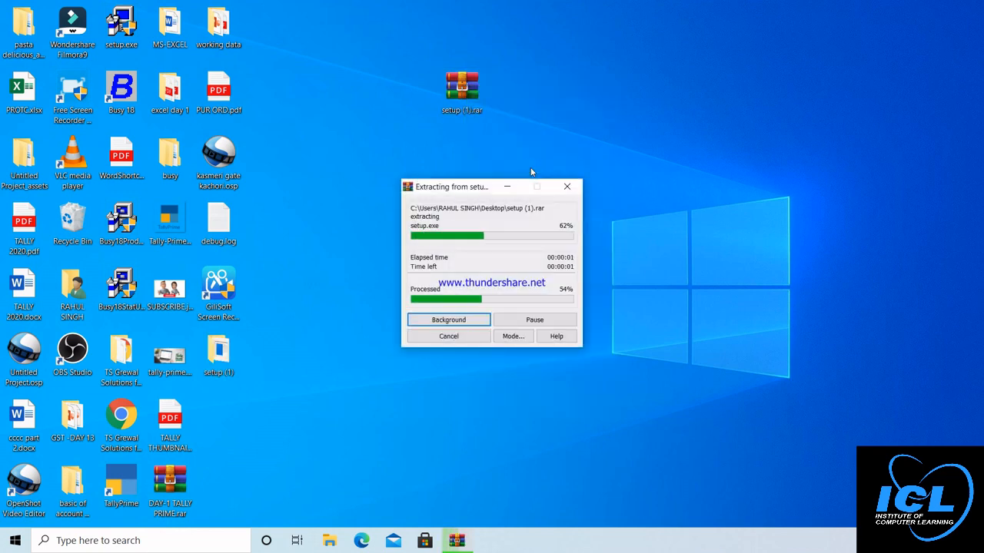
pyautogui.doubleClick(219, 353)
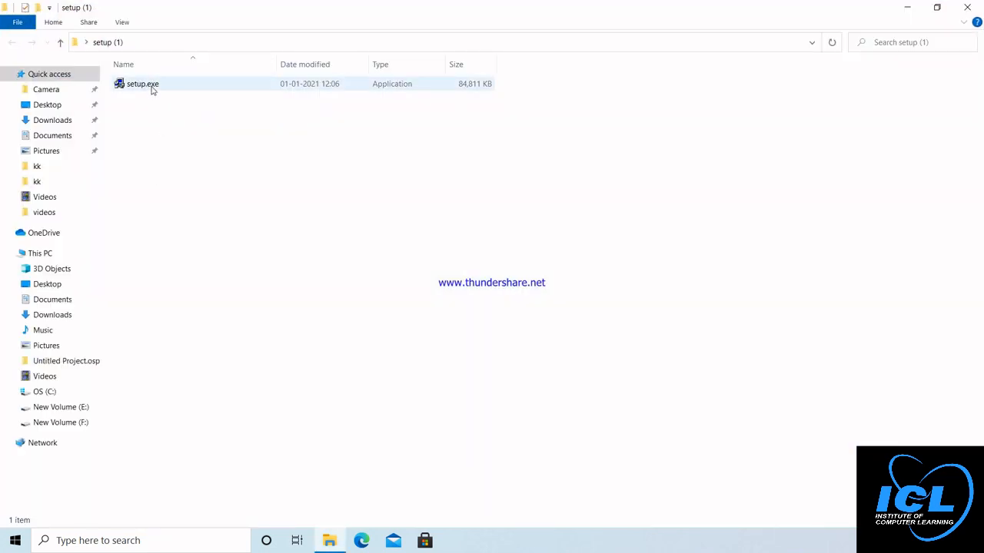
# Step: Run setup.exe from the setup (1) folder as administrator
pyautogui.doubleClick(151, 87)
pyautogui.rightClick(151, 84)
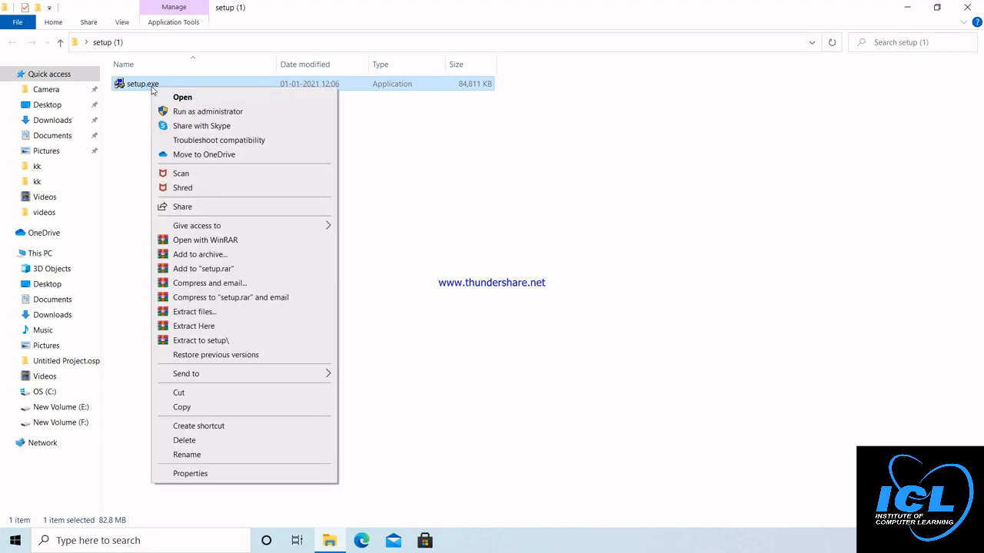
pyautogui.click(193, 112)
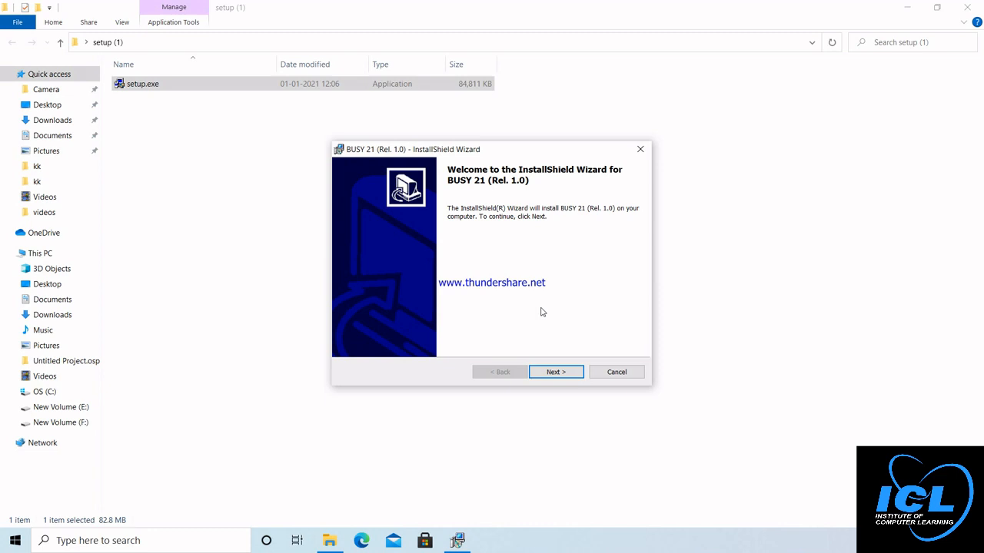
# Step: Accept the licence, install BUSY 21 to C:\BusyWin\, finish, and close the setup (1) folder
pyautogui.click(556, 372)
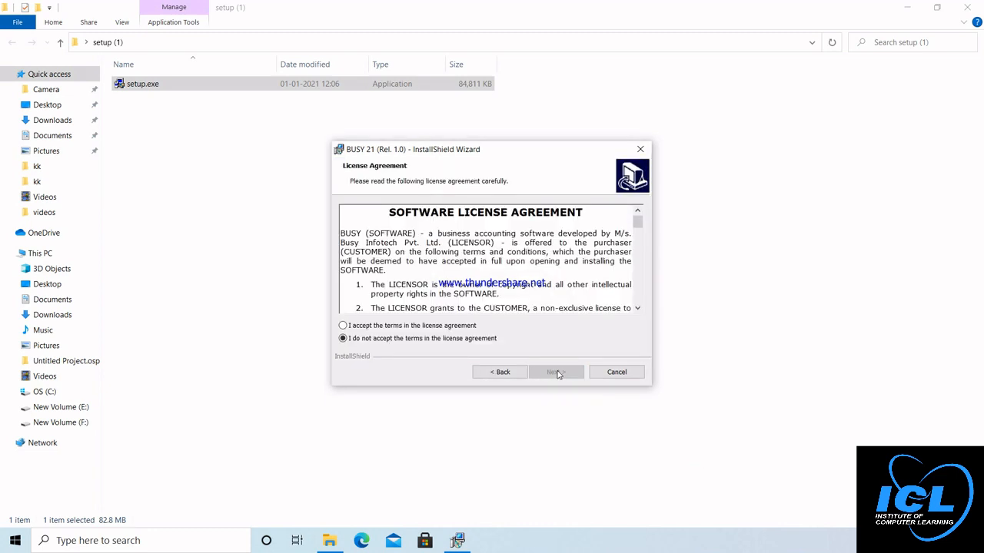
pyautogui.click(439, 325)
pyautogui.click(560, 372)
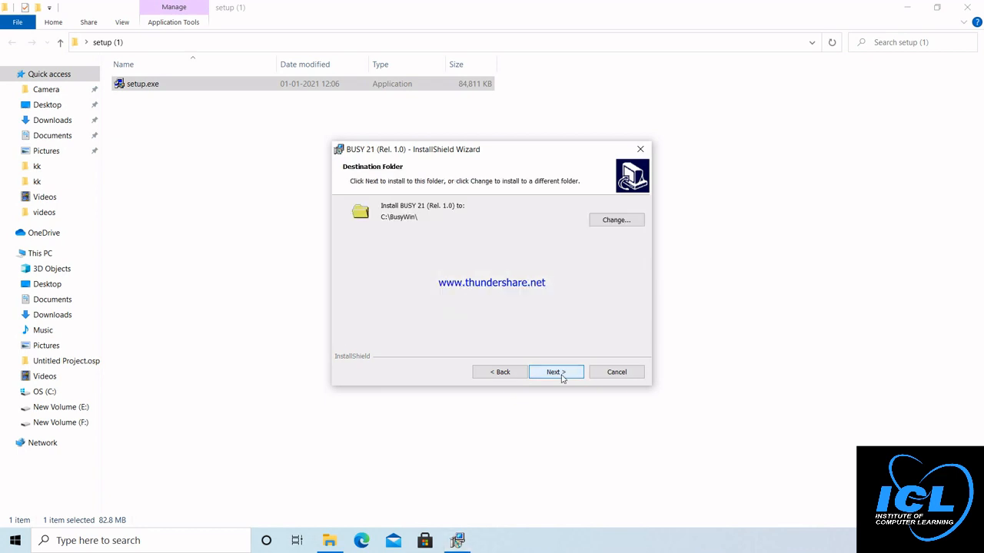
pyautogui.click(560, 374)
pyautogui.click(561, 375)
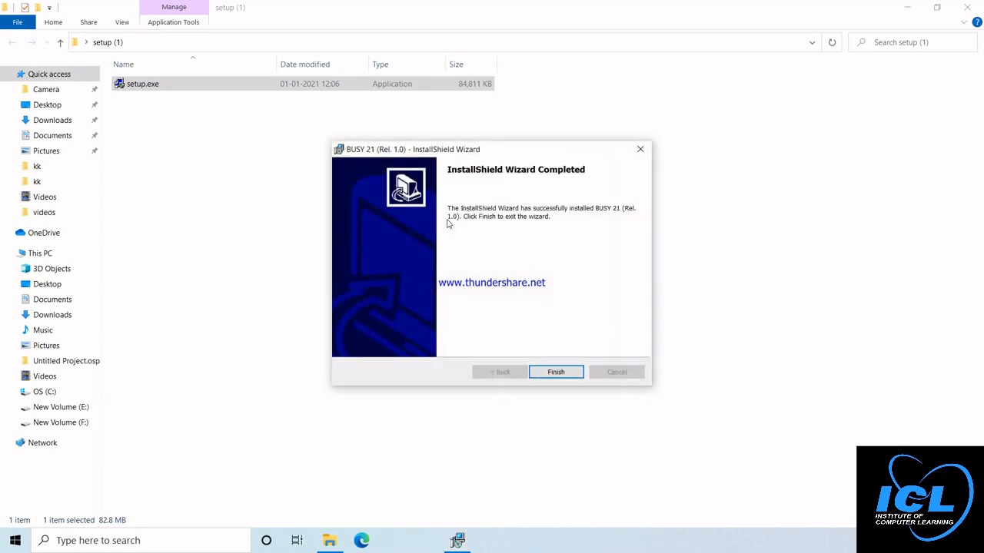
pyautogui.click(557, 373)
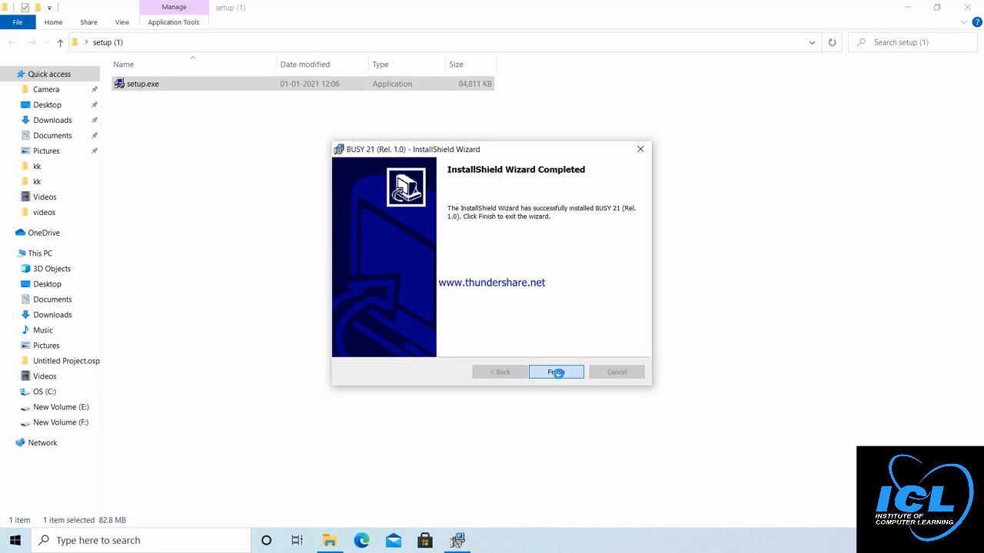
pyautogui.click(977, 7)
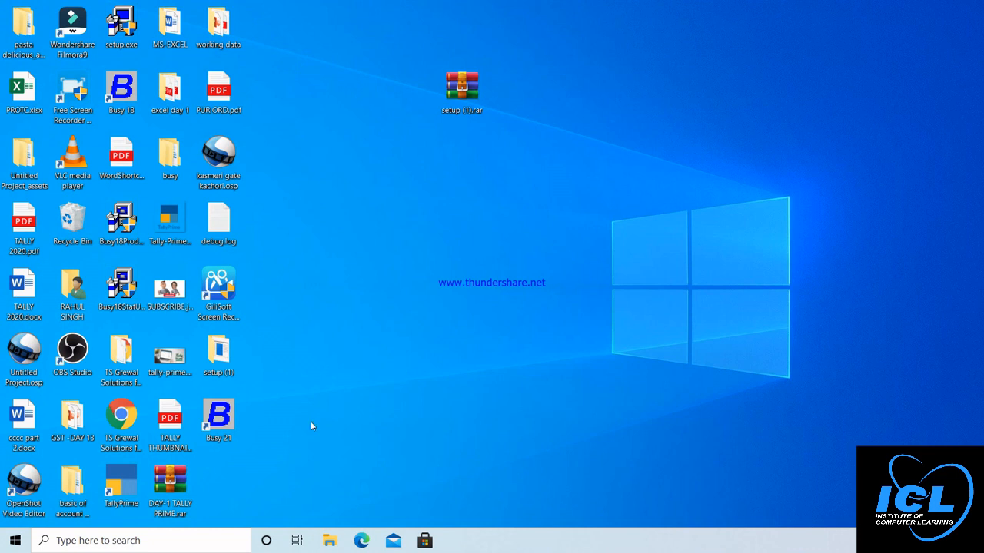
# Step: Launch Busy 21 from its desktop shortcut
pyautogui.doubleClick(219, 417)
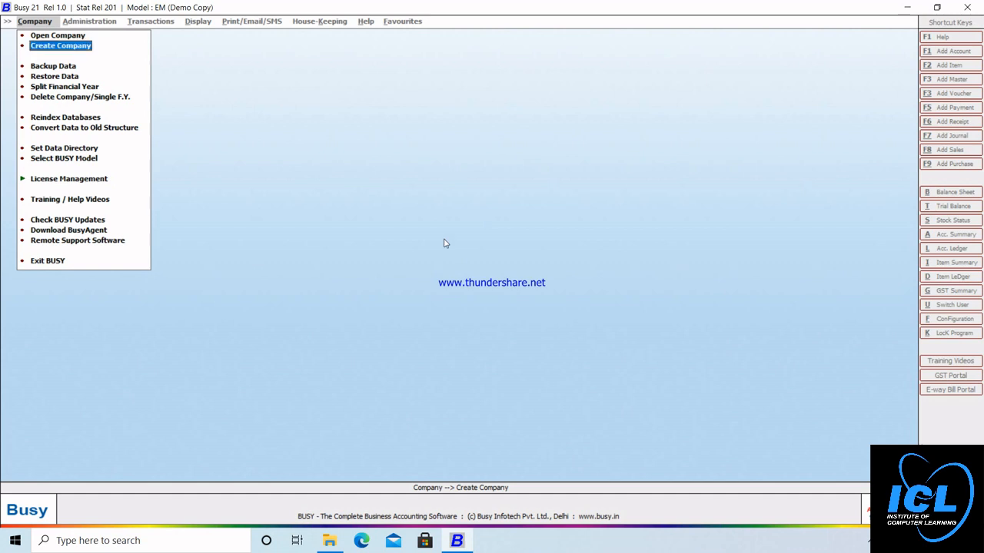
# Step: Start a new company named GST PVT LTD. with financial year from 01-04-2020
pyautogui.click(66, 46)
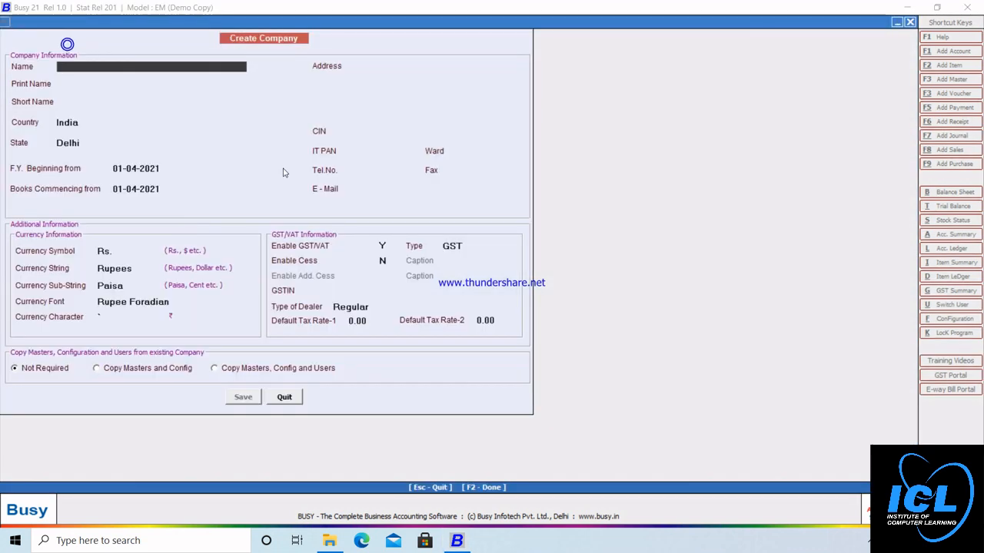
pyautogui.write('GST')
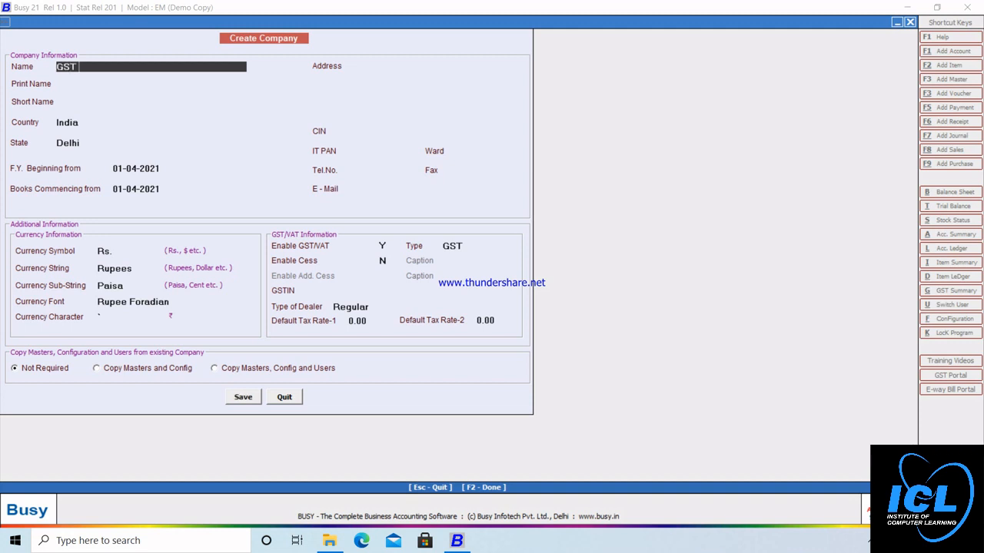
pyautogui.write(' PVT LTD.')
pyautogui.press('Return')
pyautogui.press('Return')
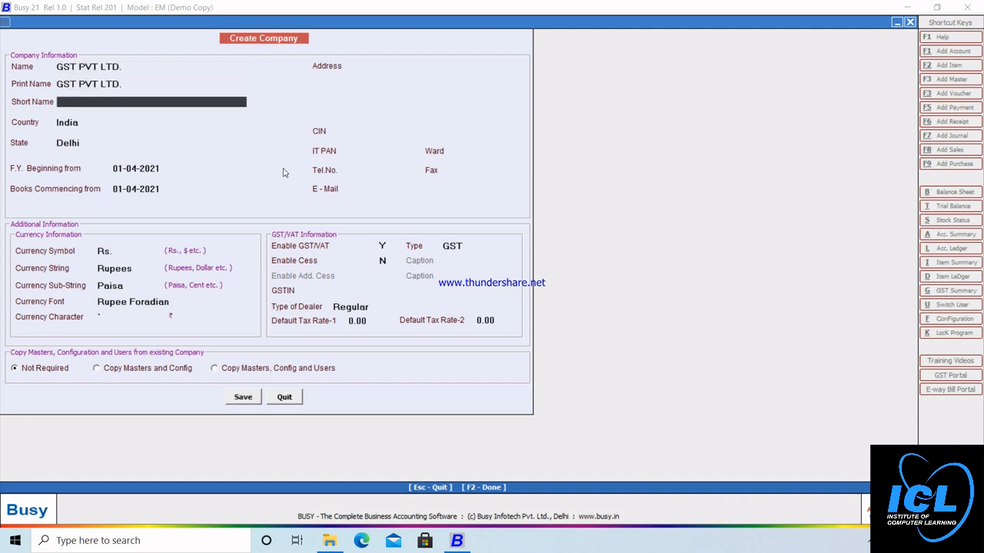
pyautogui.press('Return')
pyautogui.press('Return')
pyautogui.press('Return')
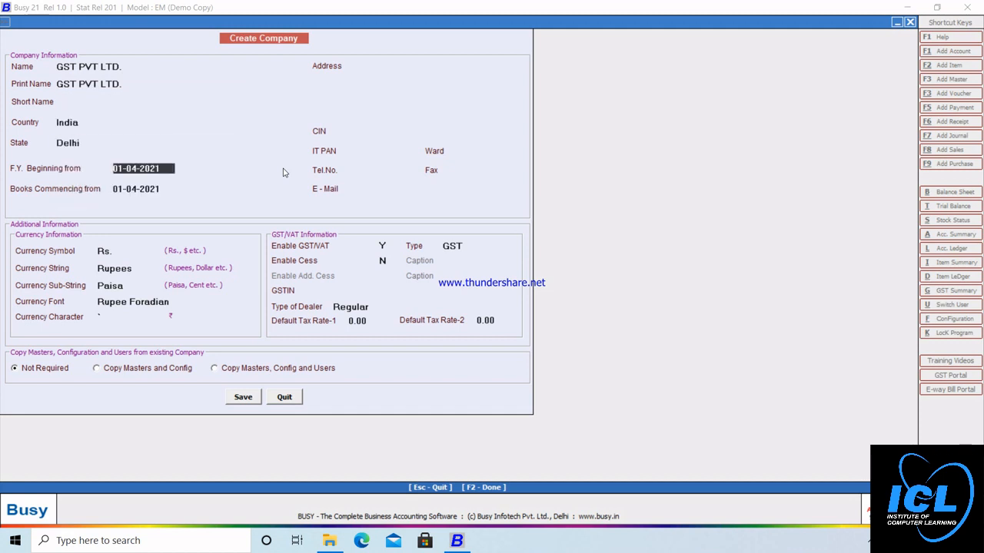
pyautogui.write('01-04-2020')
pyautogui.press('Return')
pyautogui.press('Return')
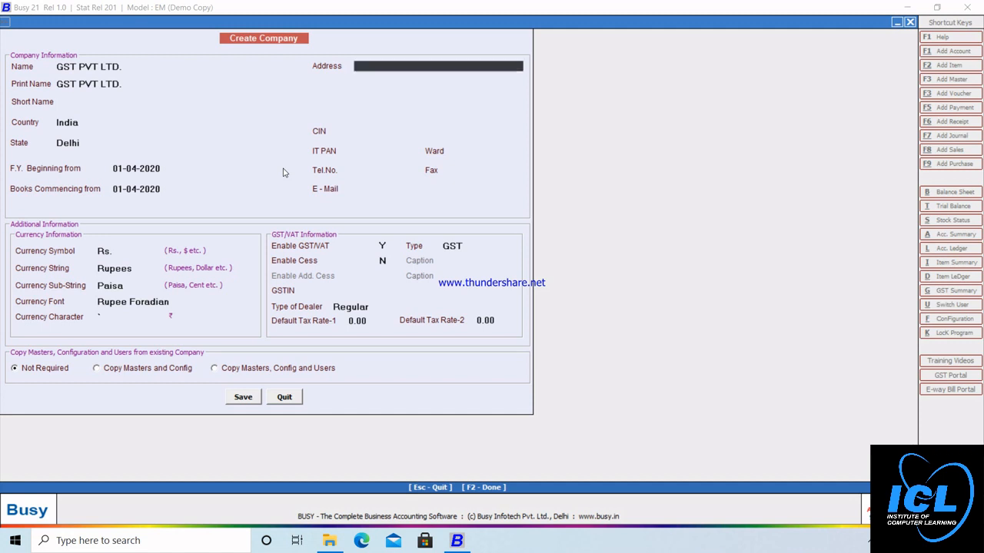
pyautogui.press('Return')
pyautogui.press('Return')
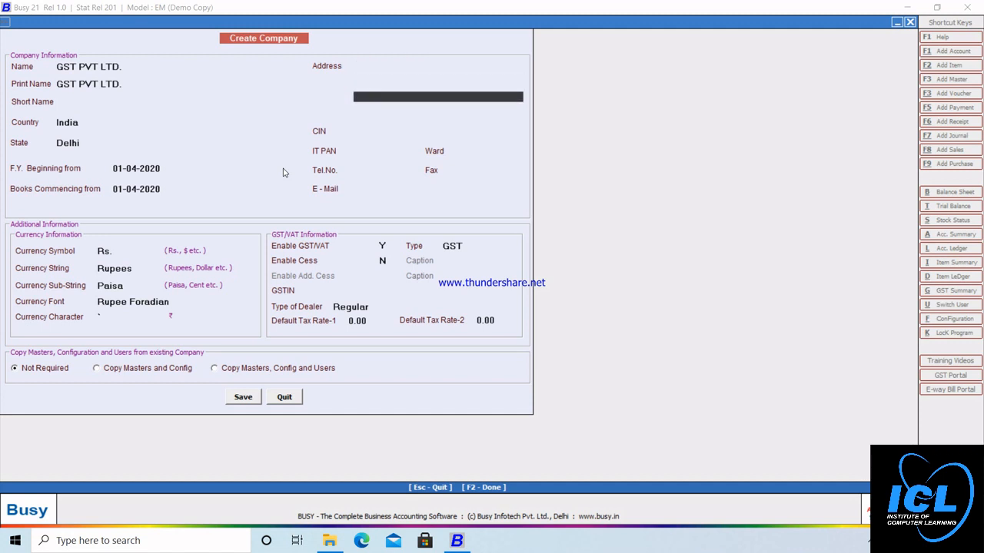
pyautogui.press('Up')
pyautogui.press('Up')
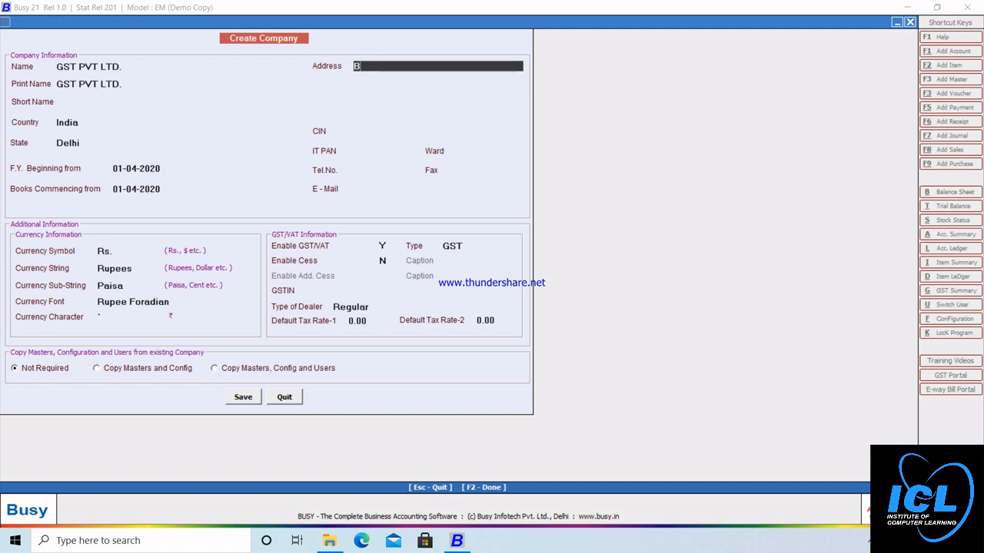
pyautogui.press('Return')
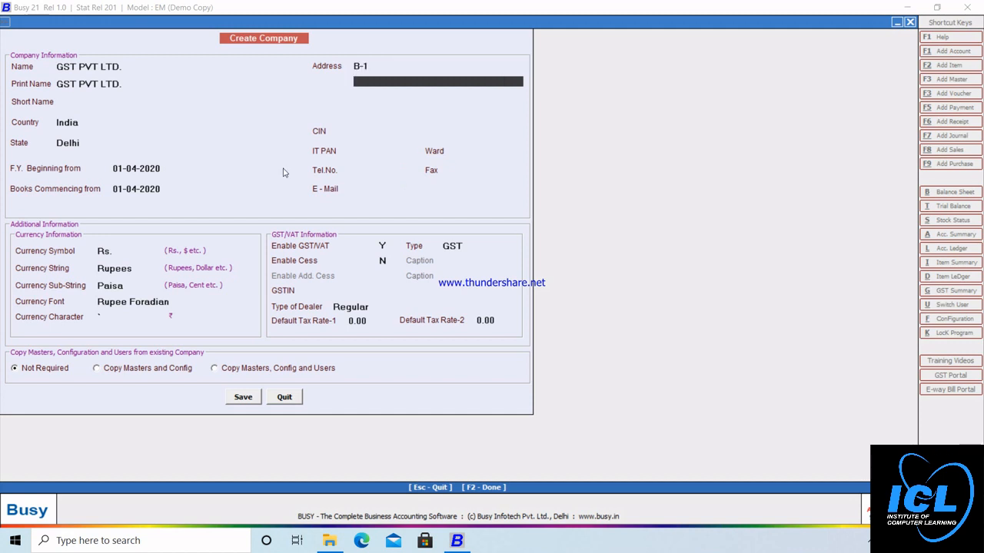
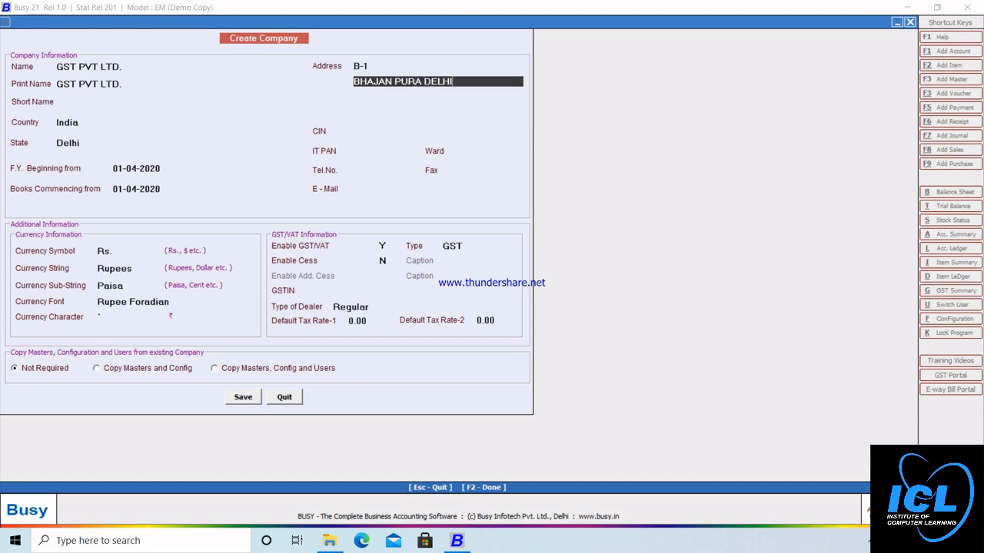
pyautogui.press('Return')
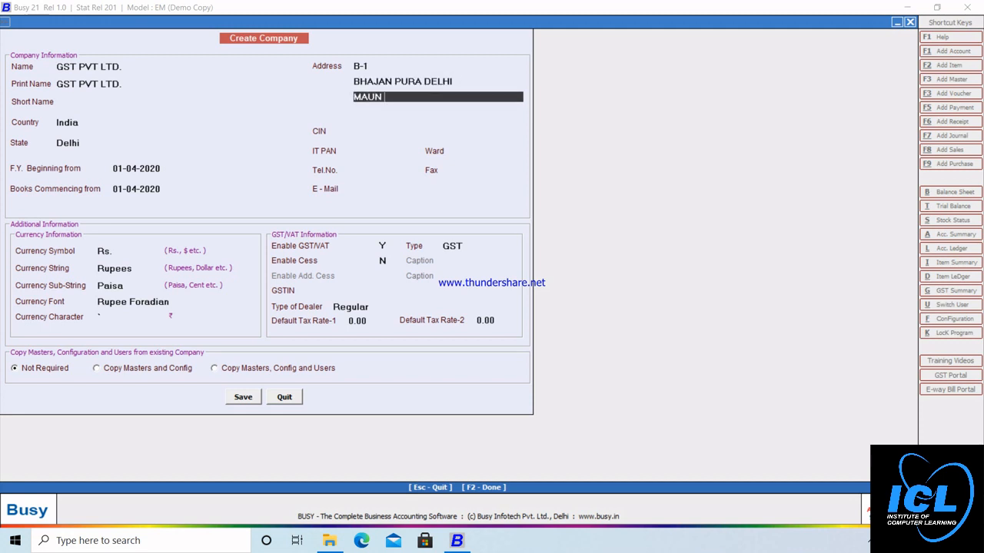
pyautogui.press('Return')
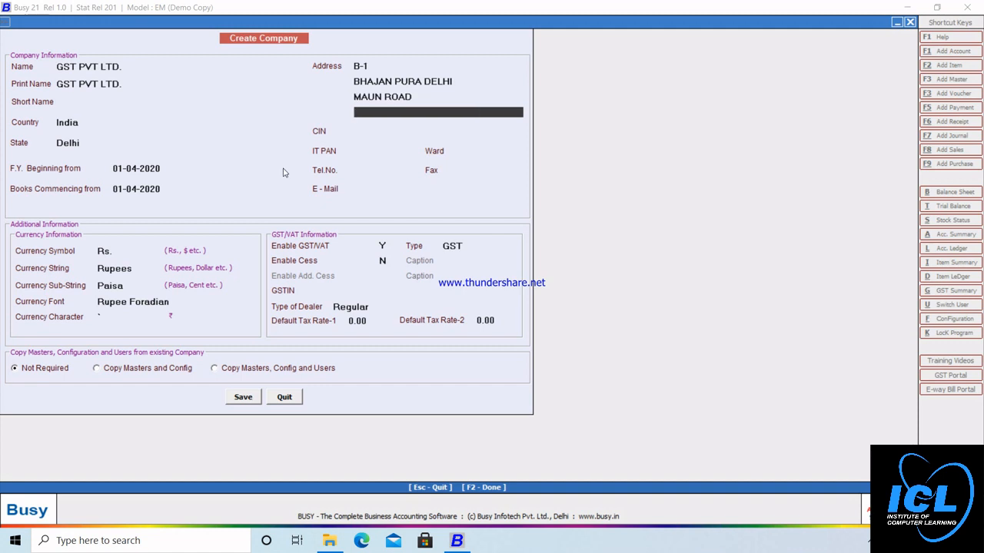
pyautogui.press('Up')
pyautogui.press('Up')
pyautogui.press('Down')
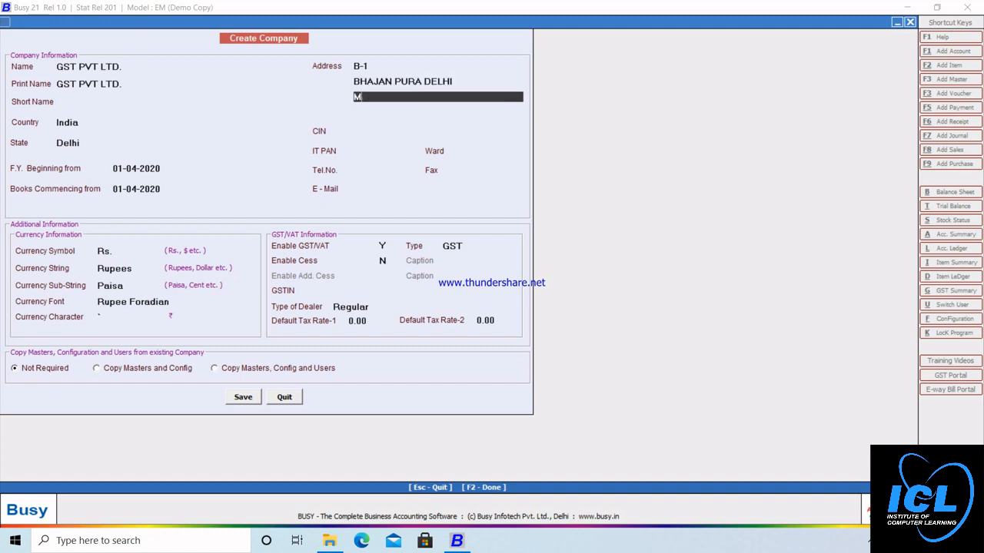
pyautogui.press('Return')
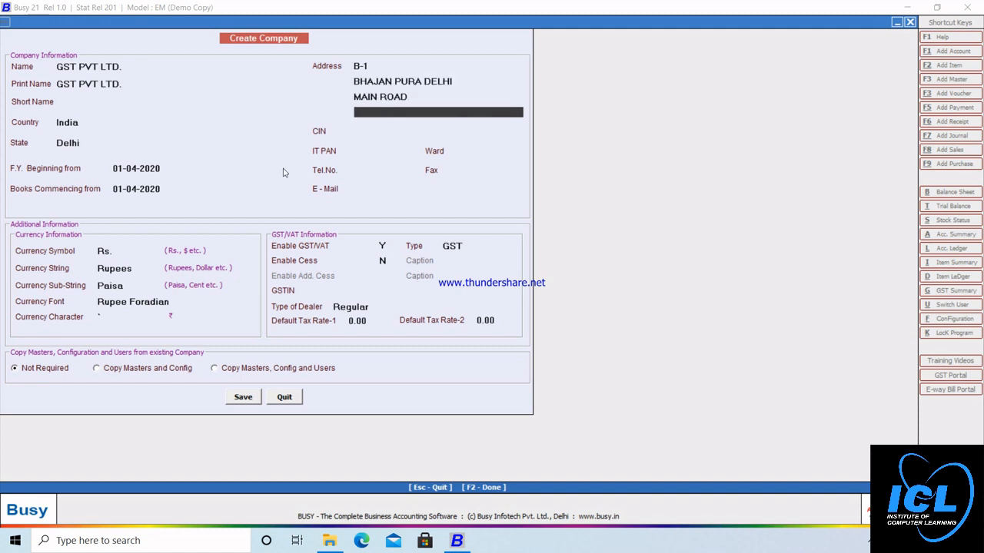
# Step: Leave CIN and IT PAN blank and save the company
pyautogui.press('Return')
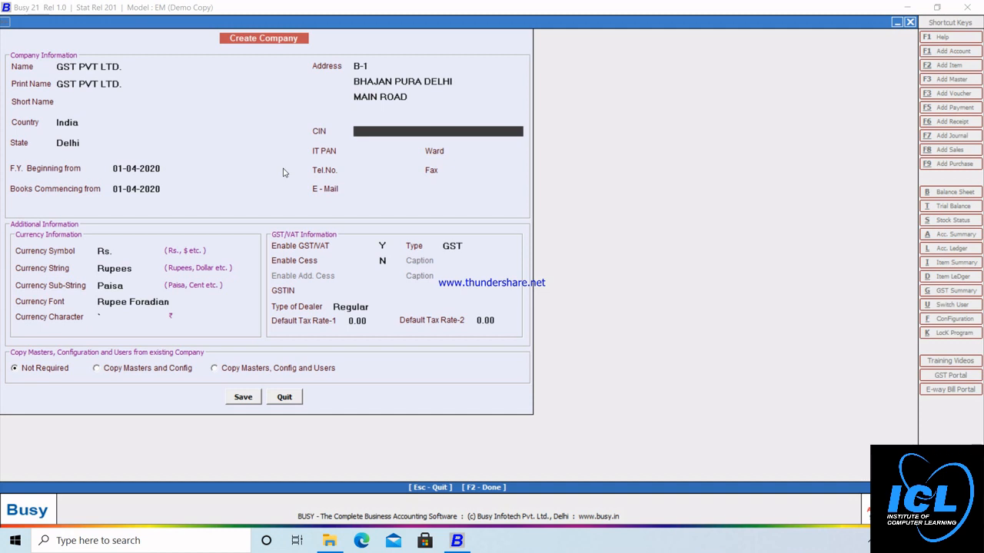
pyautogui.press('Return')
pyautogui.press('Return')
pyautogui.press('Return')
pyautogui.press('Return')
pyautogui.press('Return')
pyautogui.press('Return')
pyautogui.press('Return')
pyautogui.press('Return')
pyautogui.press('Return')
pyautogui.press('Return')
pyautogui.press('Return')
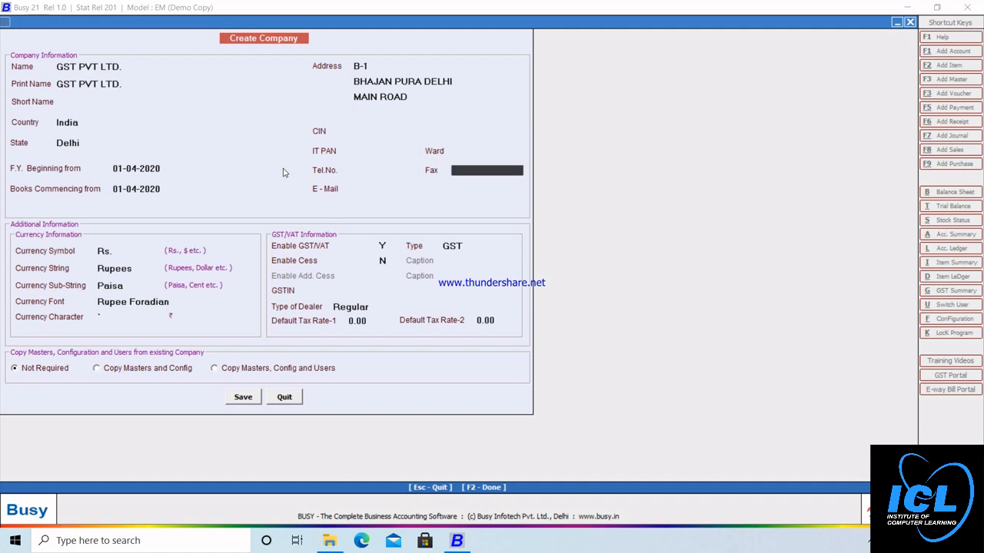
pyautogui.press('Return')
pyautogui.press('Return')
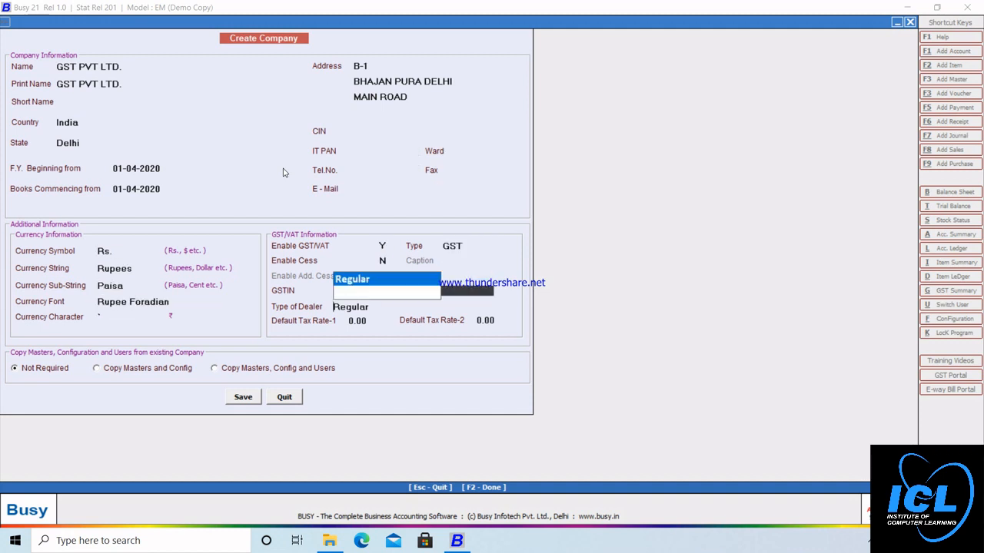
pyautogui.press('Return')
pyautogui.press('Return')
pyautogui.press('Return')
pyautogui.press('Return')
pyautogui.press('Return')
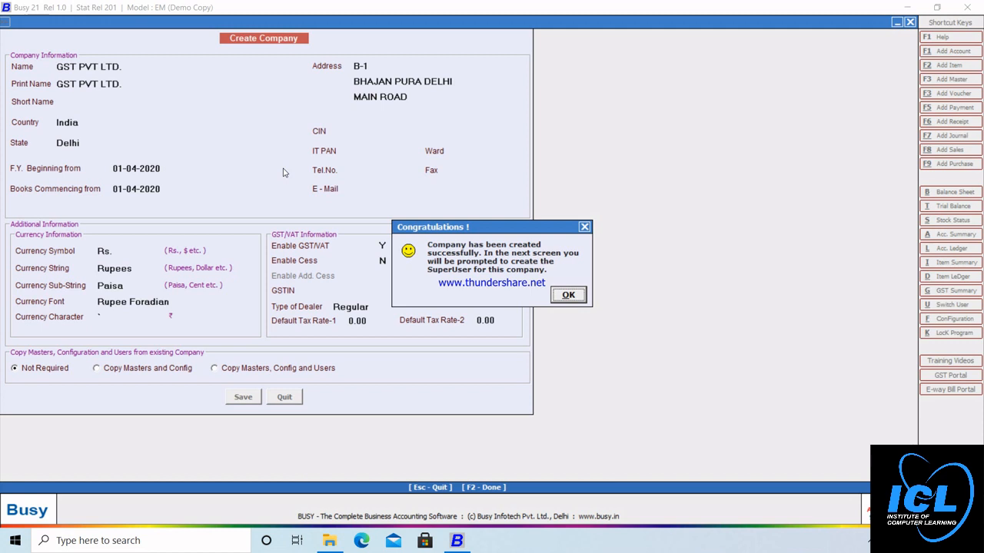
# Step: Dismiss the company-created message, then enter the SuperUser name and password, confirming the password
pyautogui.press('Return')
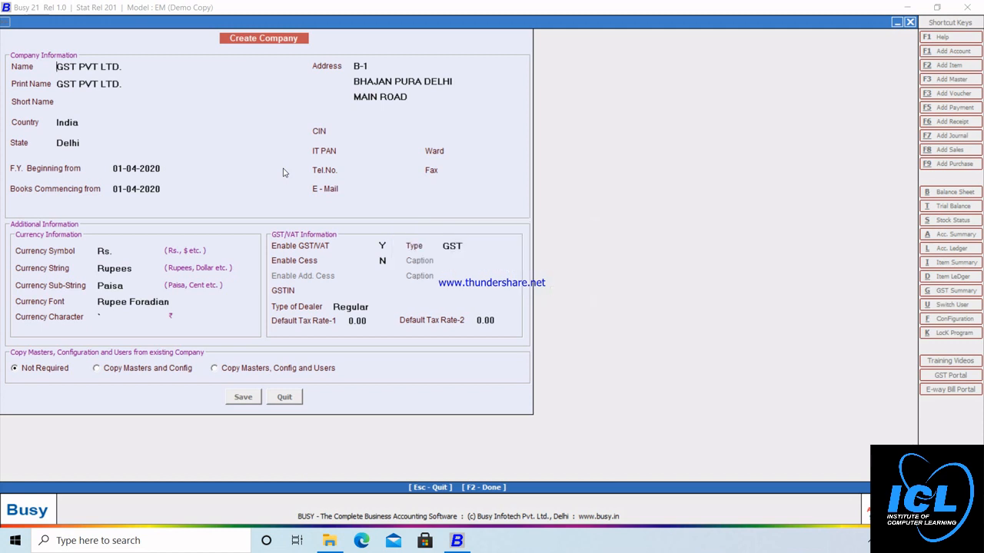
pyautogui.press('Return')
pyautogui.write('11')
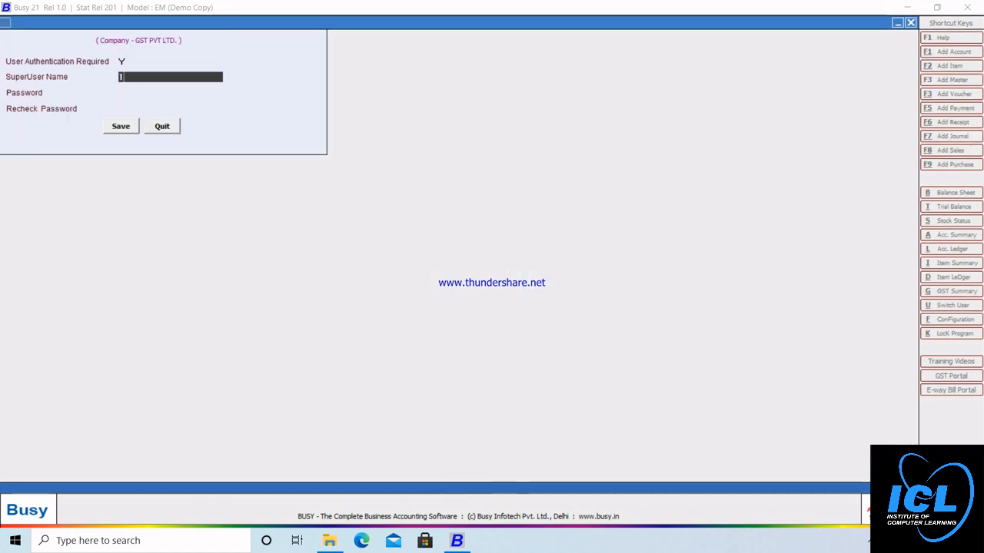
pyautogui.press('Return')
pyautogui.write('11')
pyautogui.press('Return')
pyautogui.write('11')
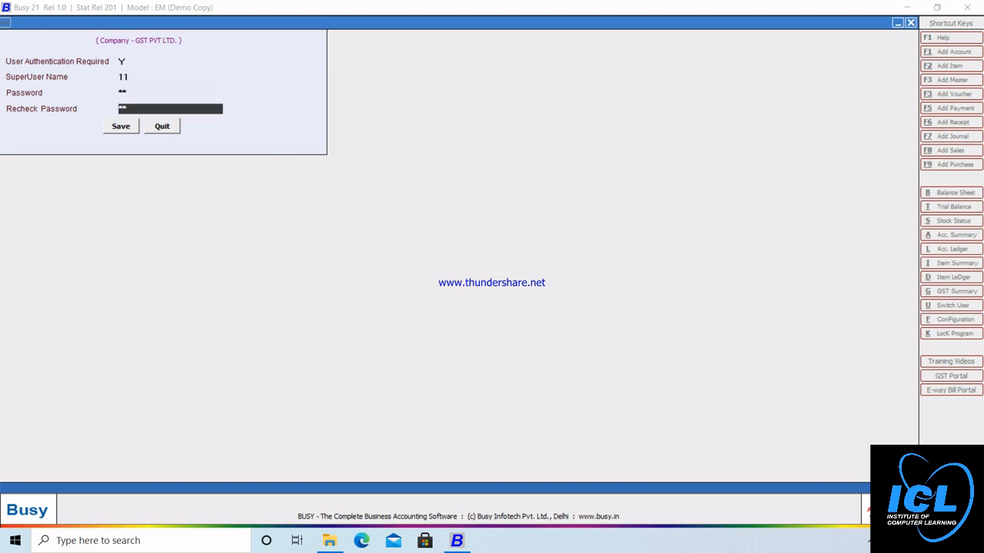
pyautogui.press('Return')
pyautogui.press('Return')
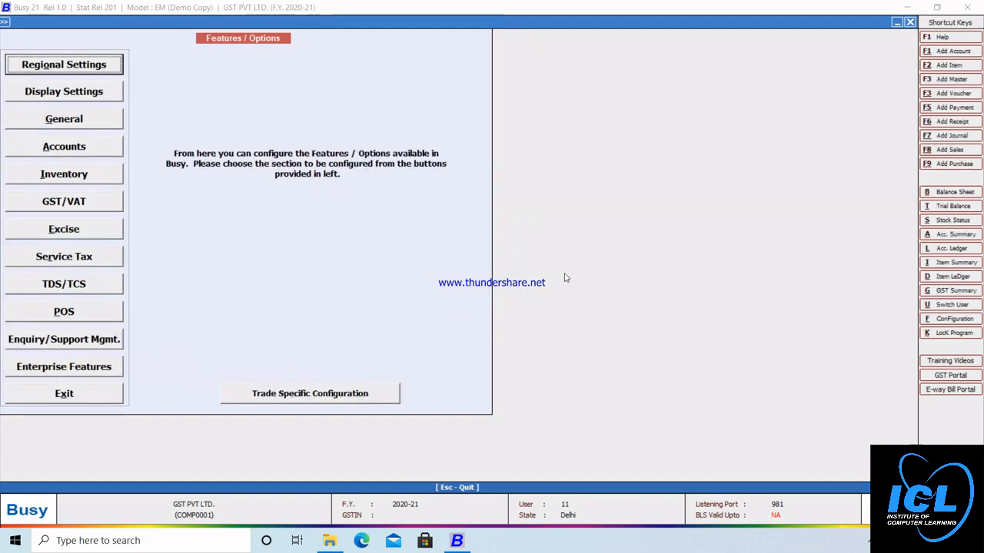
# Step: Open the GST/VAT section of the Features / Options screen
pyautogui.press('Down')
pyautogui.press('Down')
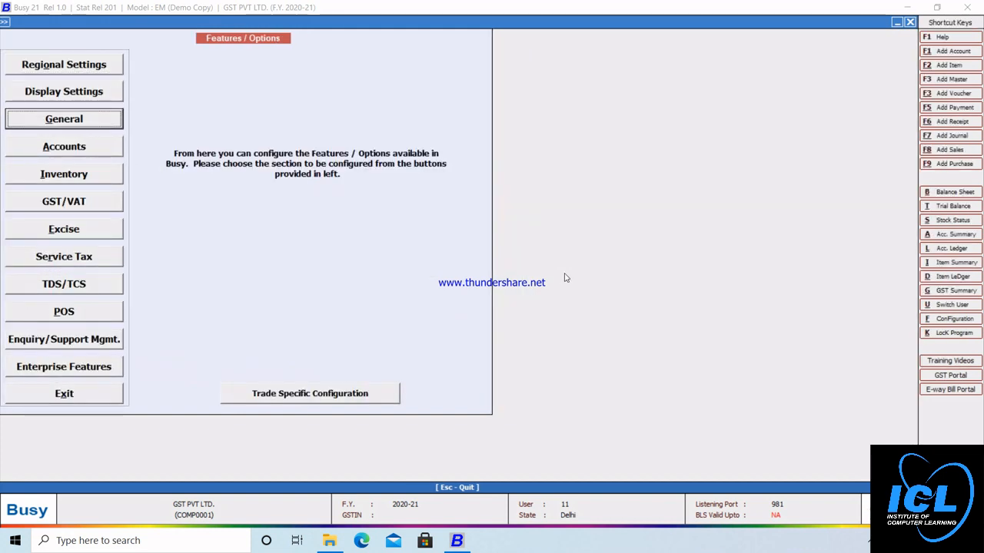
pyautogui.press('Down')
pyautogui.press('Down')
pyautogui.press('Down')
pyautogui.press('Down')
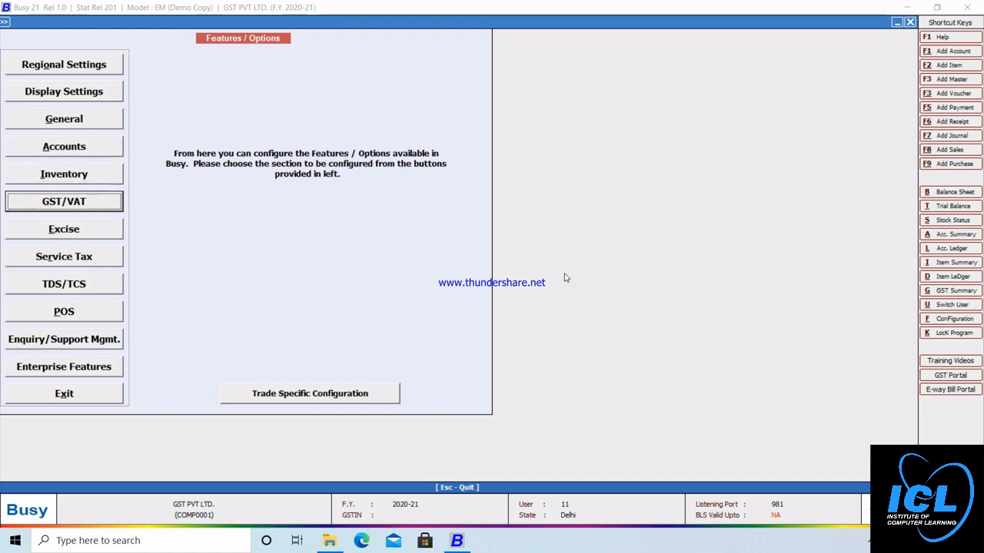
pyautogui.press('Down')
pyautogui.press('Down')
pyautogui.press('Down')
pyautogui.press('Down')
pyautogui.press('Down')
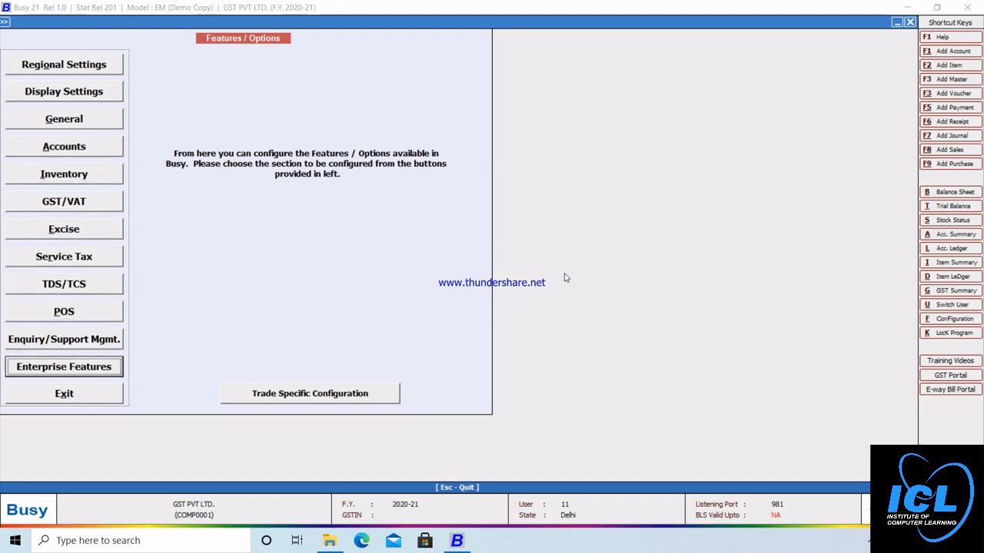
pyautogui.press('Up')
pyautogui.press('Up')
pyautogui.press('Up')
pyautogui.press('Up')
pyautogui.press('Up')
pyautogui.press('Up')
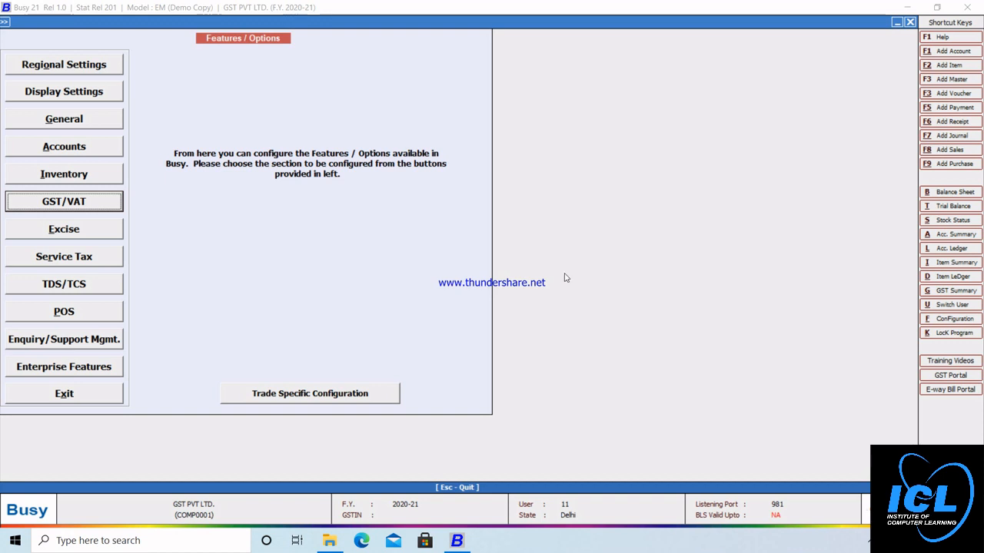
pyautogui.press('Return')
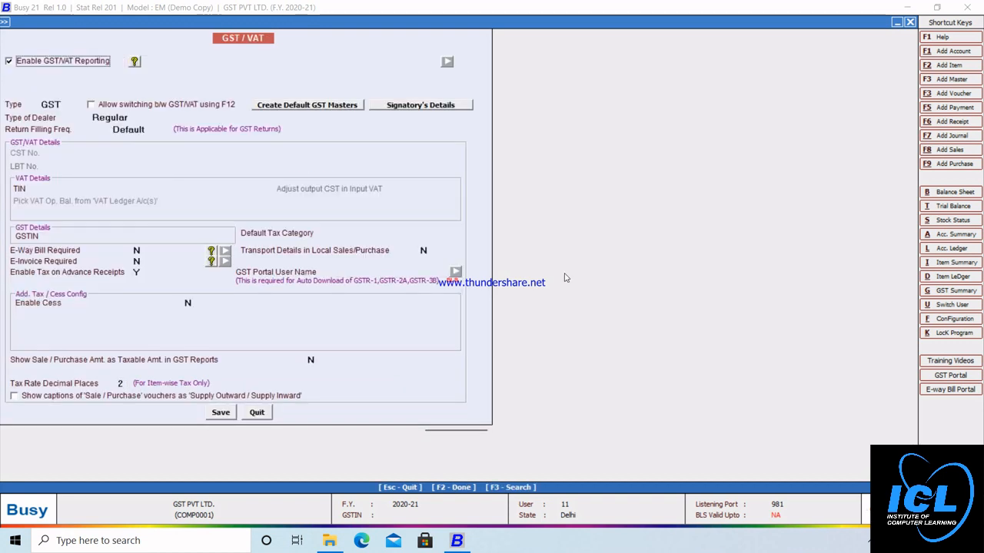
# Step: Keep GST/VAT reporting on with type GST and Default frequency, enter the company's GSTIN, and save
pyautogui.click(8, 62)
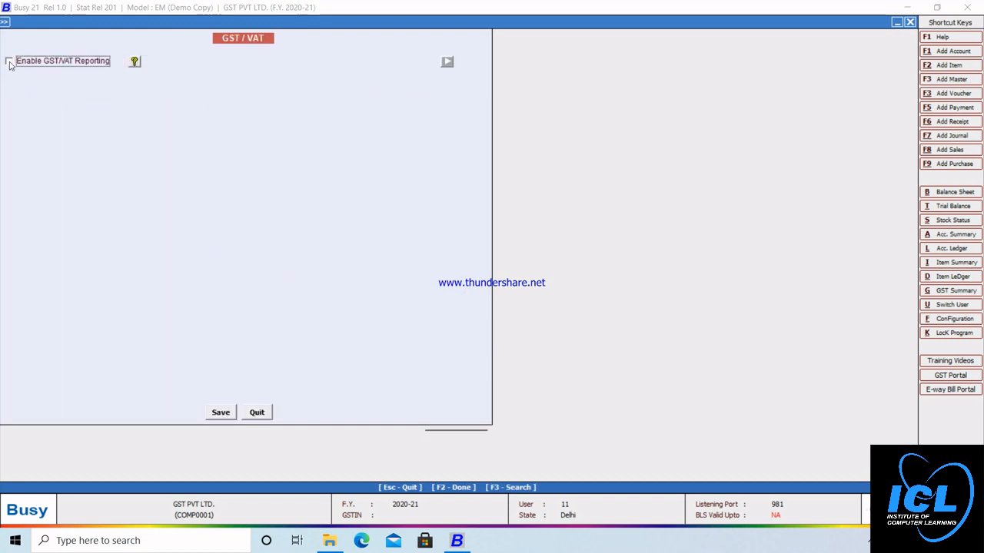
pyautogui.click(9, 61)
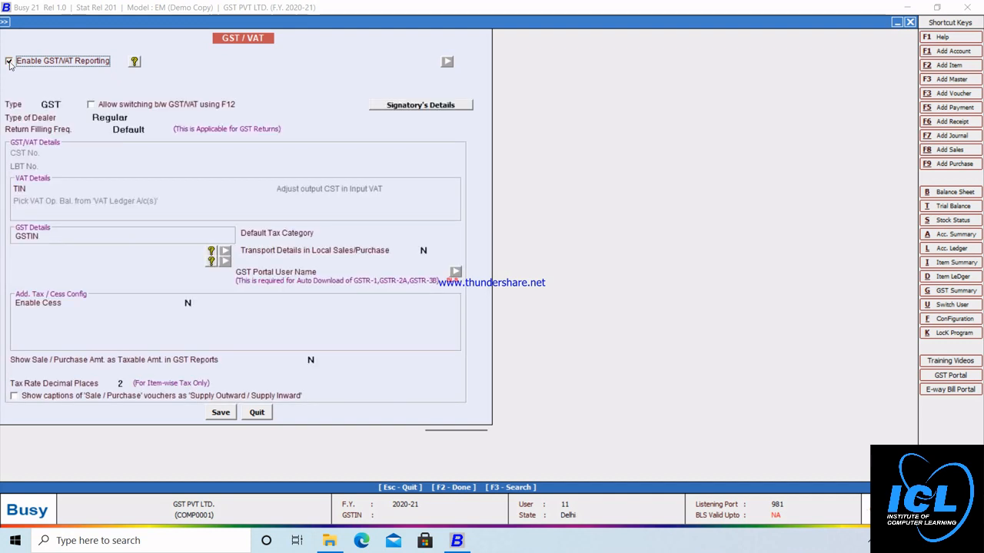
pyautogui.press('Return')
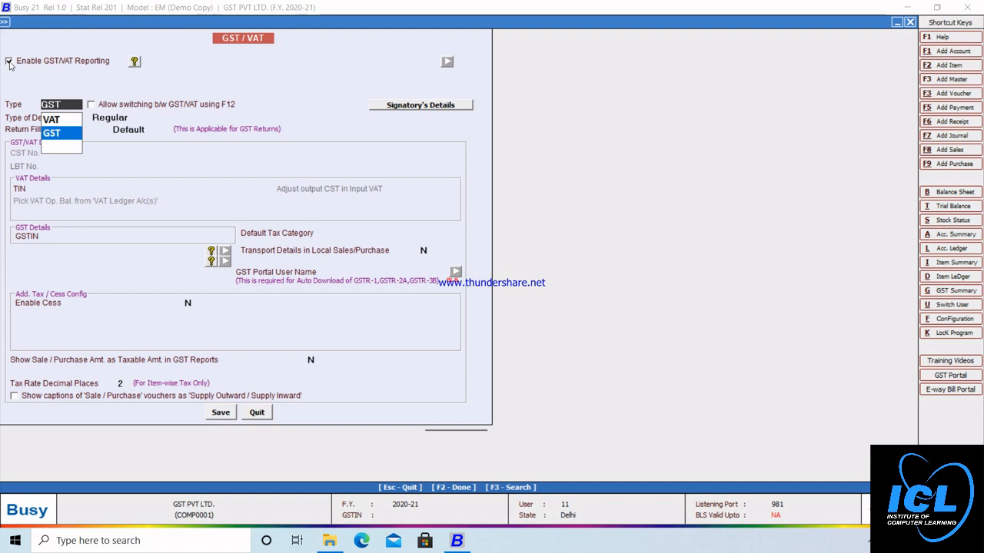
pyautogui.press('Return')
pyautogui.press('Return')
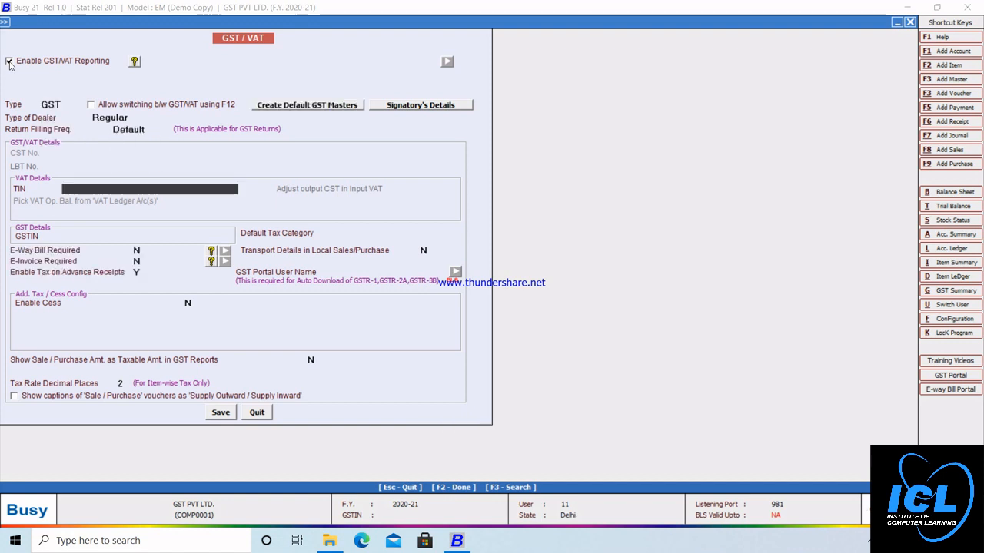
pyautogui.press('Return')
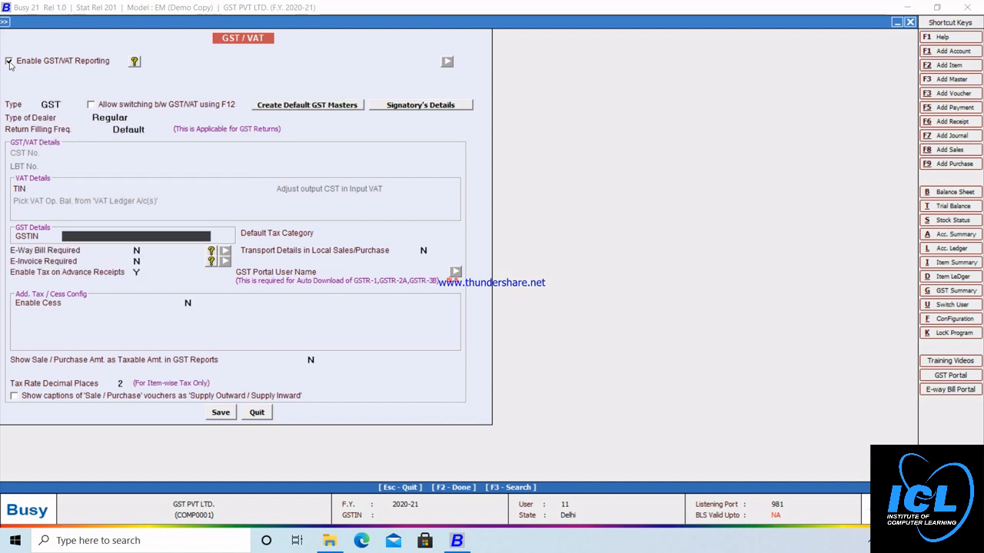
pyautogui.write('07AAAPA1234A')
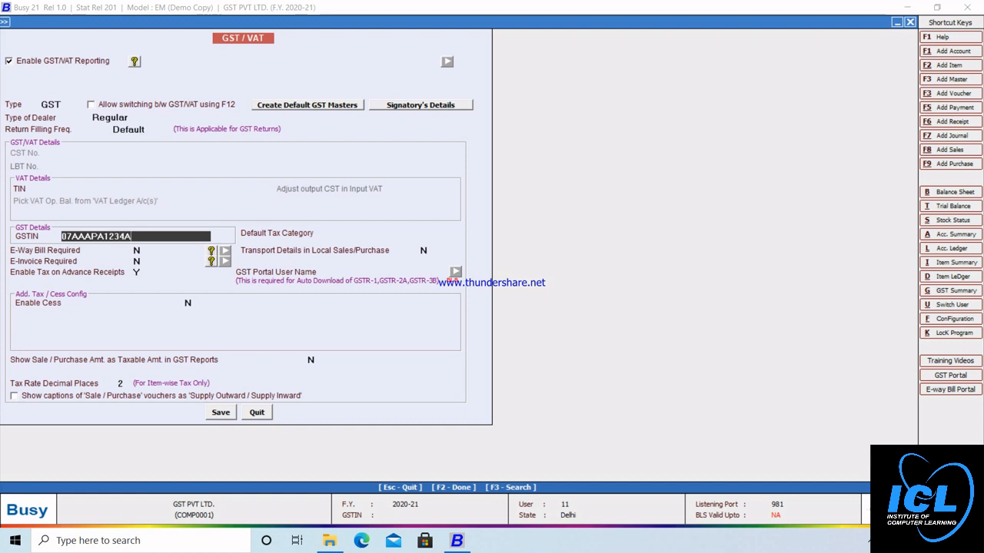
pyautogui.write('1Z5')
pyautogui.click(220, 416)
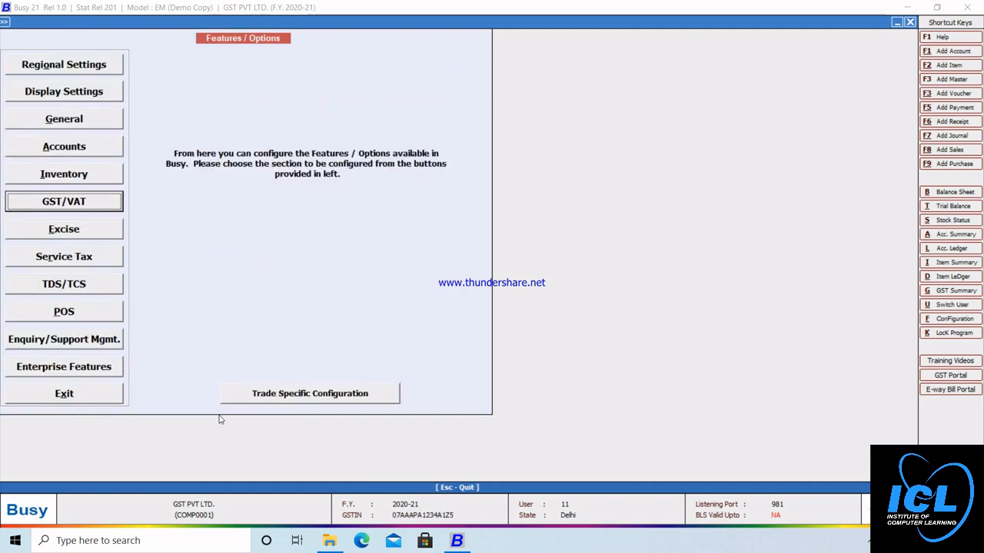
# Step: Exit Features / Options and start a new voucher under Transactions > Purchase
pyautogui.click(77, 395)
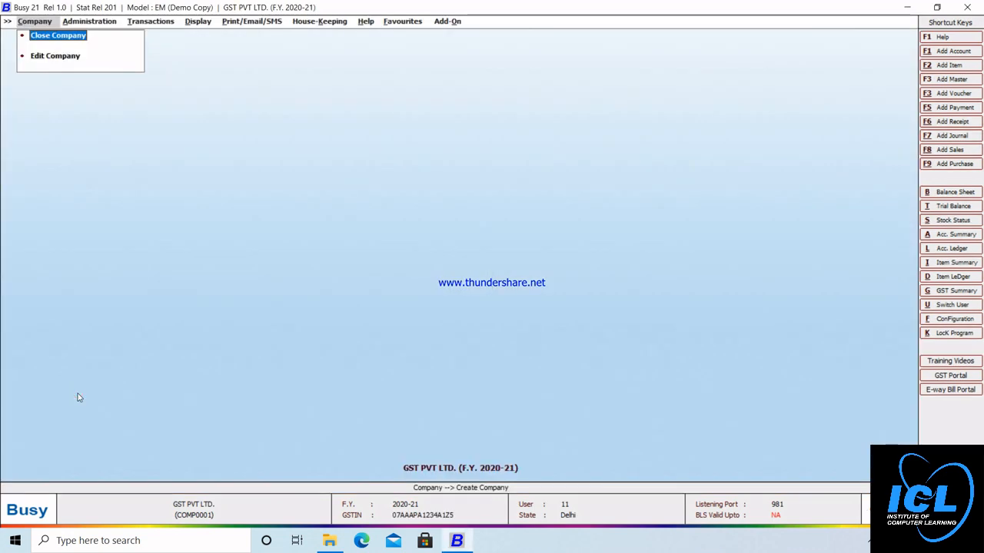
pyautogui.press('Right')
pyautogui.press('Right')
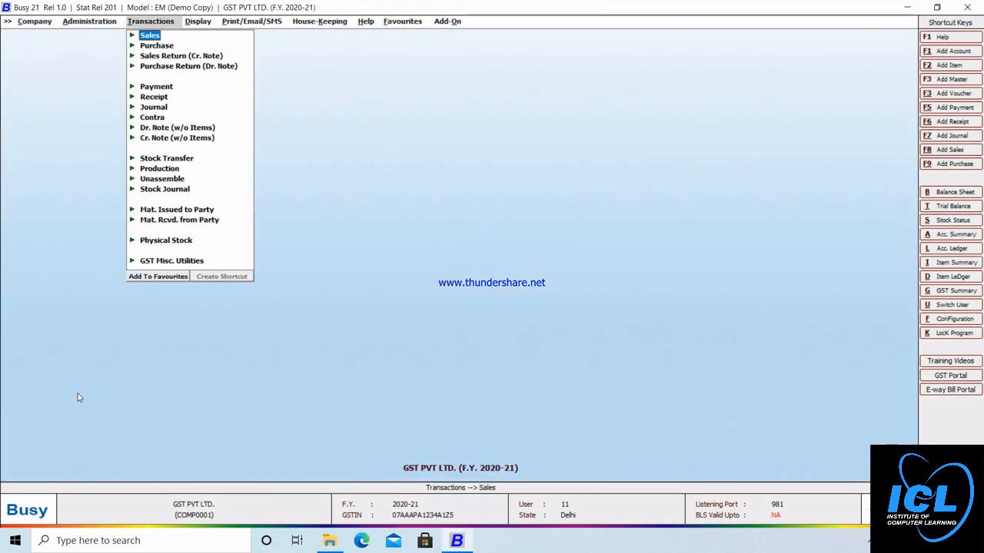
pyautogui.press('Down')
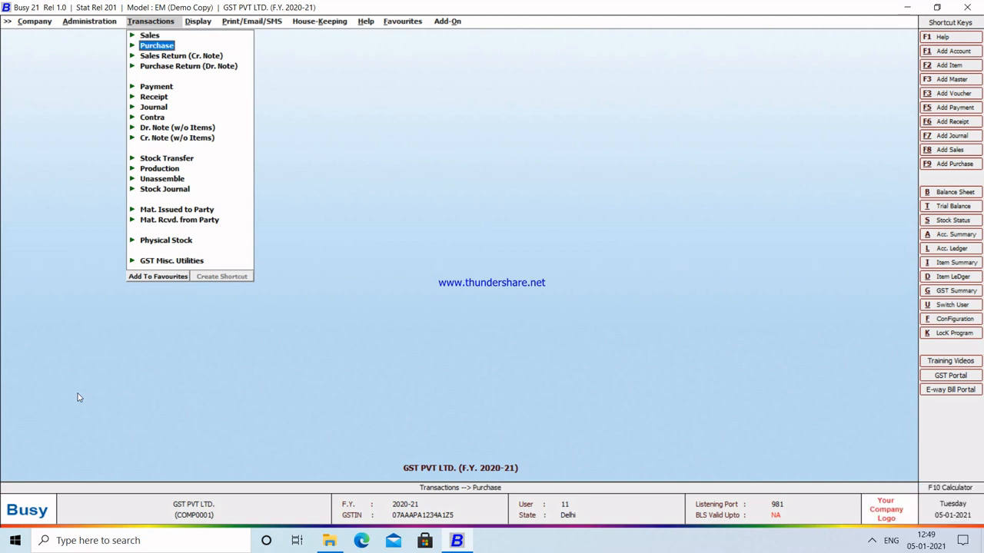
pyautogui.press('Up')
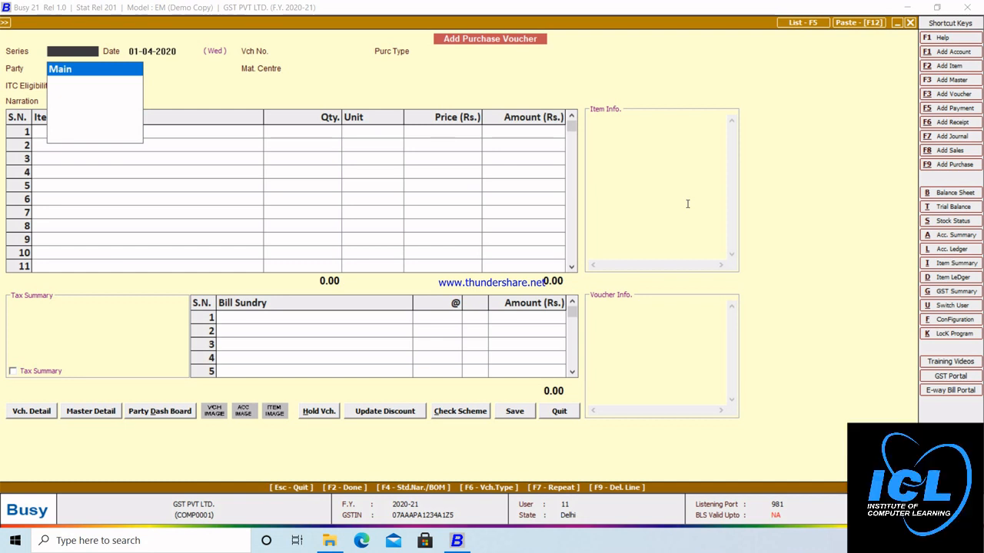
# Step: Keep series Main and date 01-04-2020, and set voucher number 1212
pyautogui.press('Return')
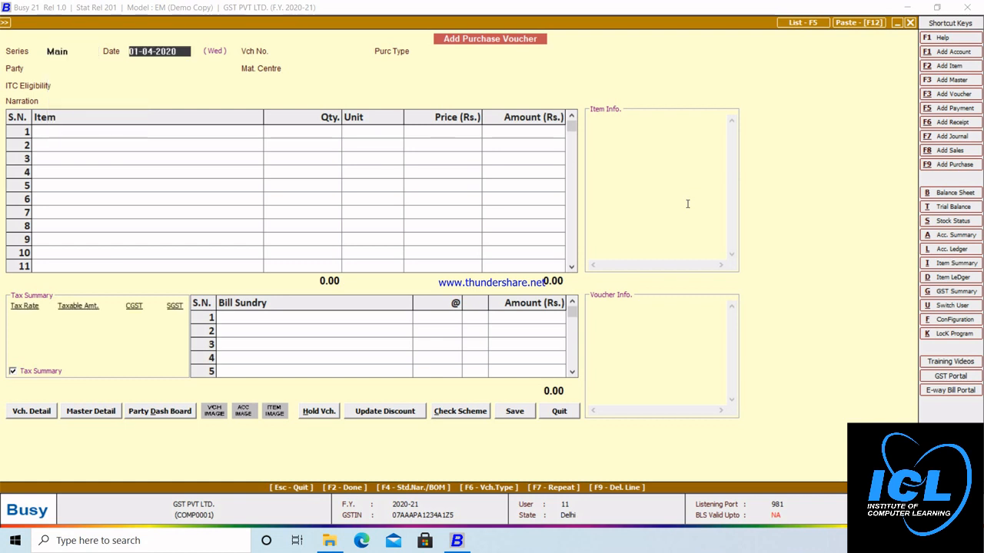
pyautogui.press('Return')
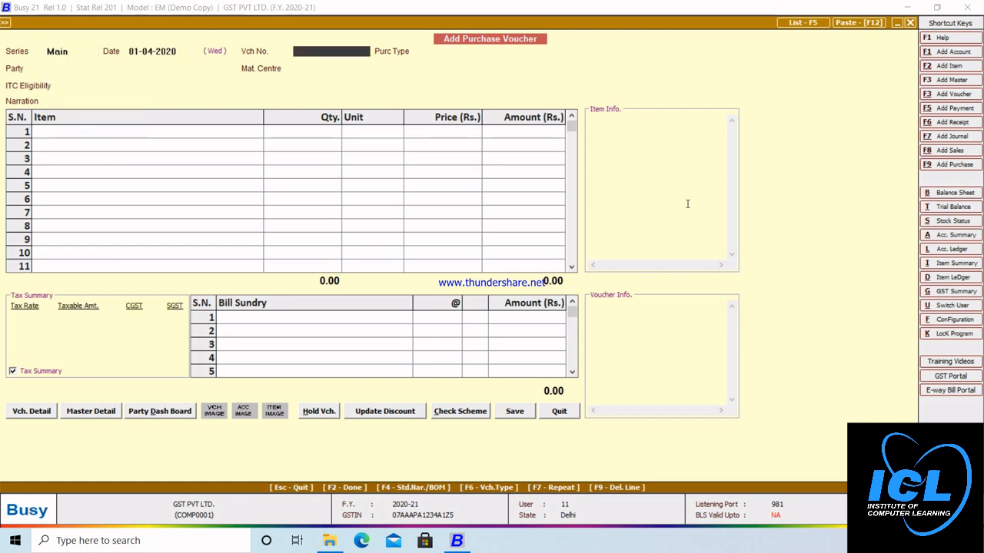
pyautogui.write('1212')
pyautogui.press('Return')
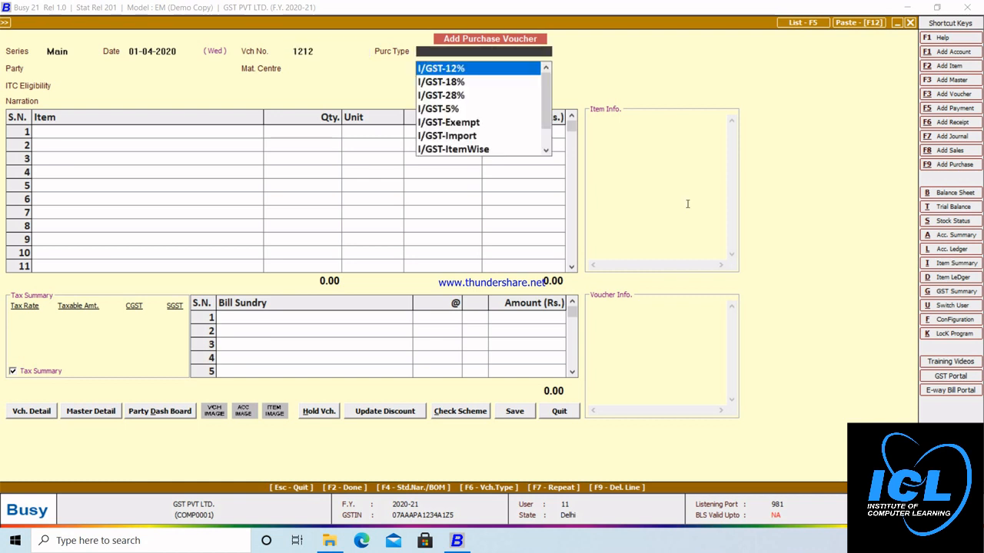
# Step: Choose L/GST-ItemWise as the purchase type
pyautogui.press('Down')
pyautogui.press('Down')
pyautogui.press('Down')
pyautogui.press('Down')
pyautogui.press('Down')
pyautogui.press('Down')
pyautogui.press('Down')
pyautogui.press('Down')
pyautogui.press('Down')
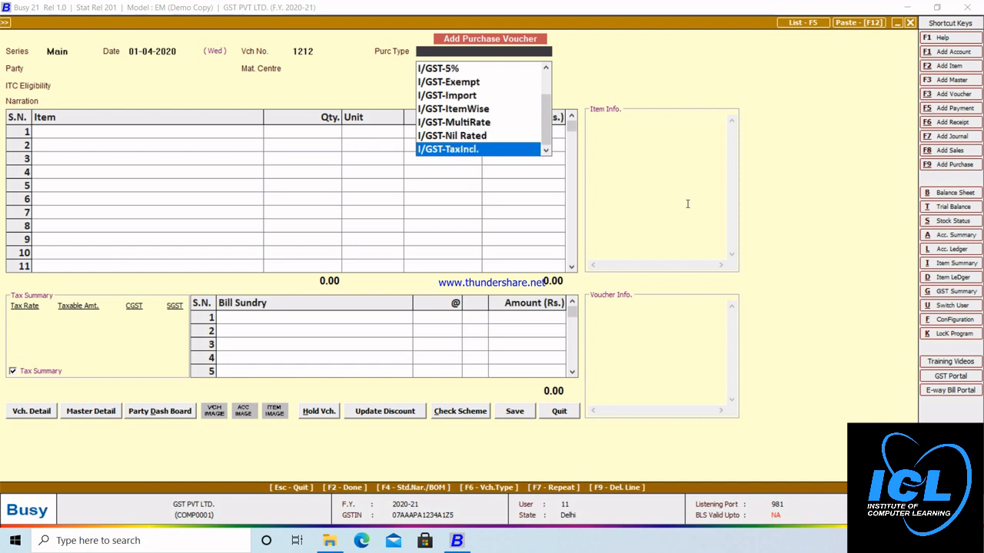
pyautogui.press('Down')
pyautogui.press('Down')
pyautogui.press('Down')
pyautogui.press('Down')
pyautogui.press('Down')
pyautogui.press('Down')
pyautogui.press('Down')
pyautogui.press('Down')
pyautogui.press('Down')
pyautogui.press('Down')
pyautogui.press('Down')
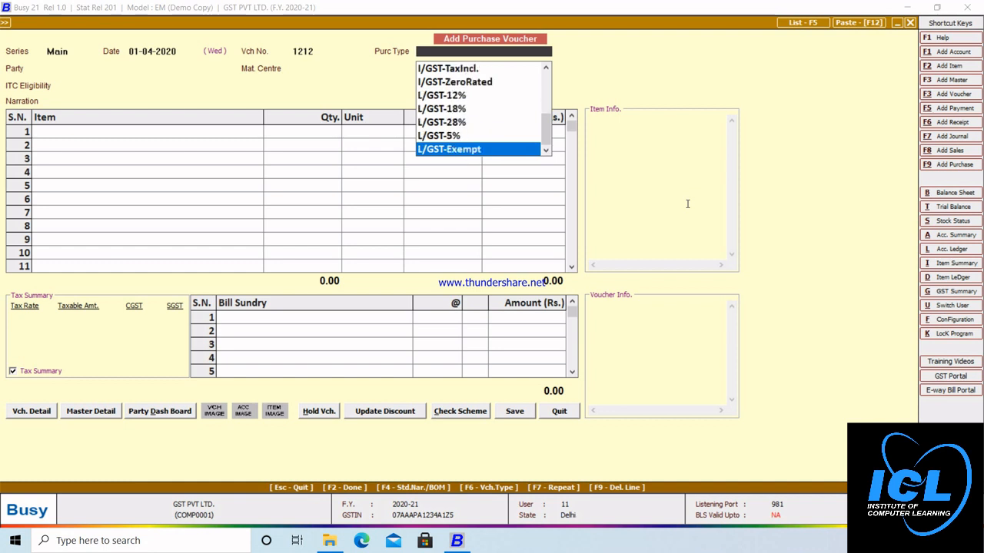
pyautogui.press('Down')
pyautogui.press('Down')
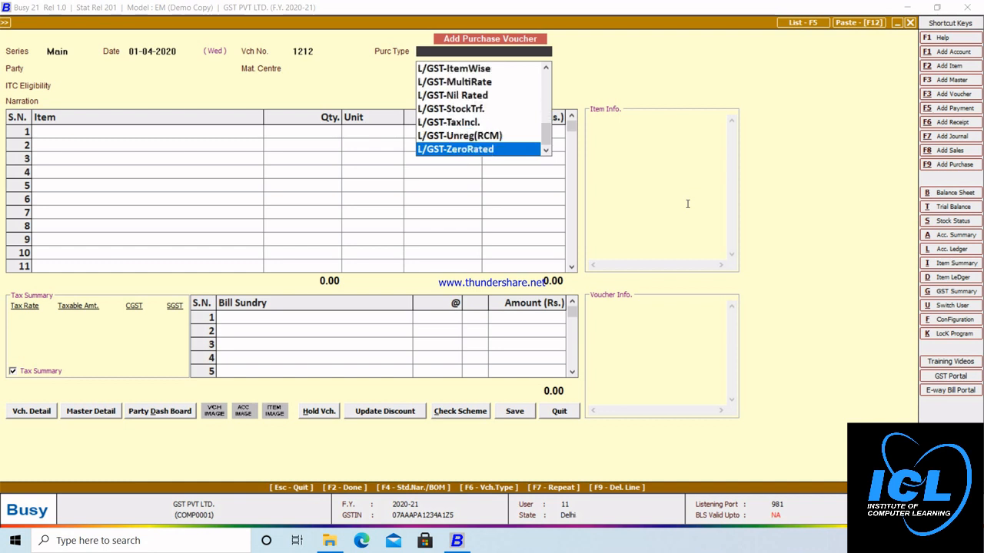
pyautogui.press('Up')
pyautogui.press('Up')
pyautogui.press('Up')
pyautogui.press('Up')
pyautogui.press('Up')
pyautogui.press('Up')
pyautogui.press('Up')
pyautogui.press('Up')
pyautogui.press('Up')
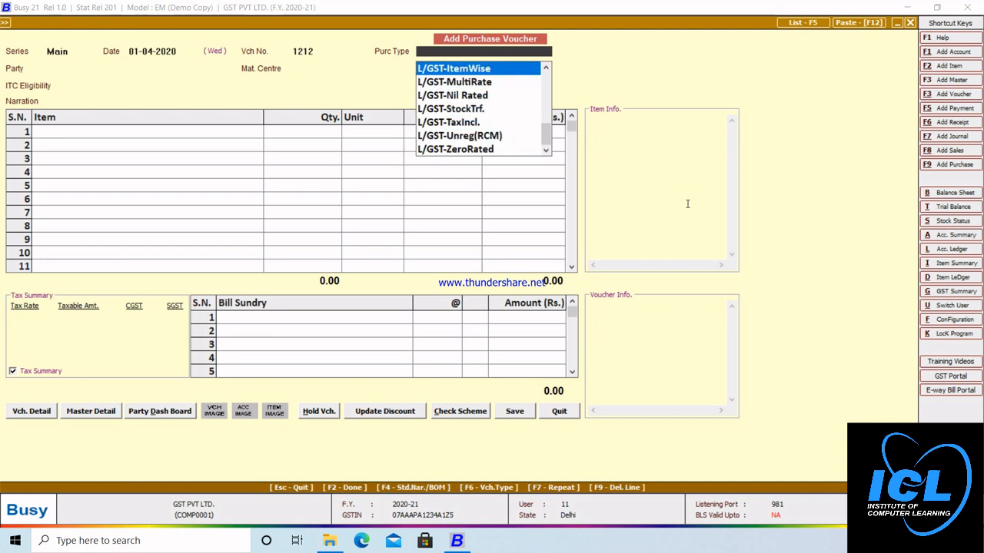
pyautogui.press('Down')
pyautogui.press('Down')
pyautogui.press('Down')
pyautogui.press('Down')
pyautogui.press('Down')
pyautogui.press('Down')
pyautogui.press('Down')
pyautogui.press('Down')
pyautogui.press('Down')
pyautogui.press('Up')
pyautogui.press('Up')
pyautogui.press('Up')
pyautogui.press('Up')
pyautogui.press('Up')
pyautogui.press('Up')
pyautogui.press('Up')
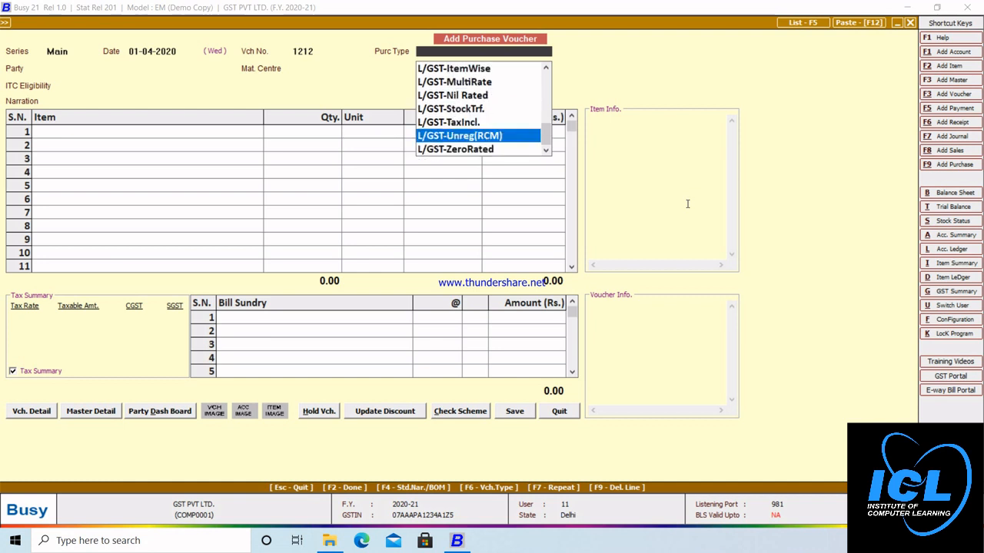
pyautogui.press('Up')
pyautogui.press('Up')
pyautogui.press('Up')
pyautogui.press('Up')
pyautogui.press('Up')
pyautogui.press('Up')
pyautogui.press('Up')
pyautogui.press('Up')
pyautogui.press('Up')
pyautogui.press('Up')
pyautogui.press('Up')
pyautogui.press('Up')
pyautogui.press('Up')
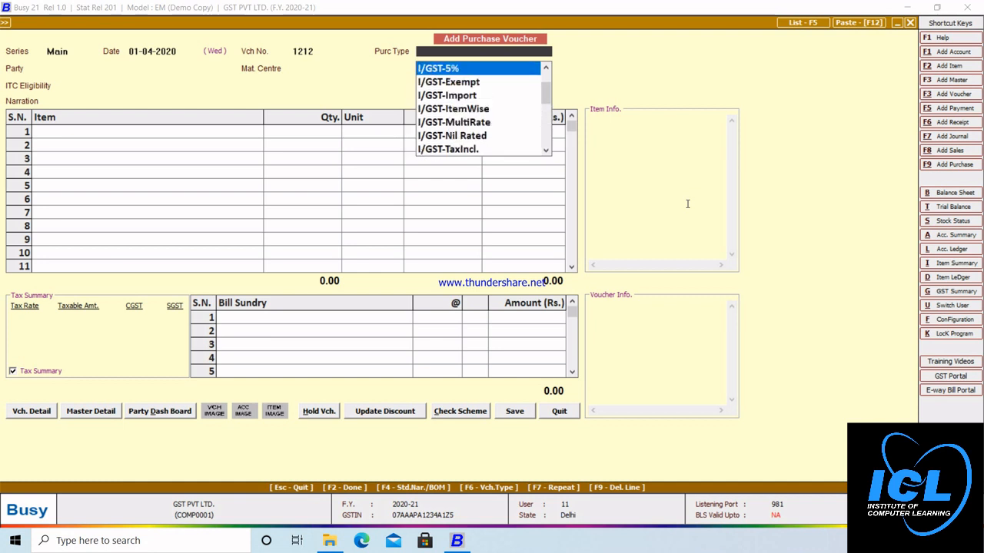
pyautogui.press('Down')
pyautogui.press('Down')
pyautogui.press('Down')
pyautogui.press('Down')
pyautogui.press('Down')
pyautogui.press('Down')
pyautogui.press('Down')
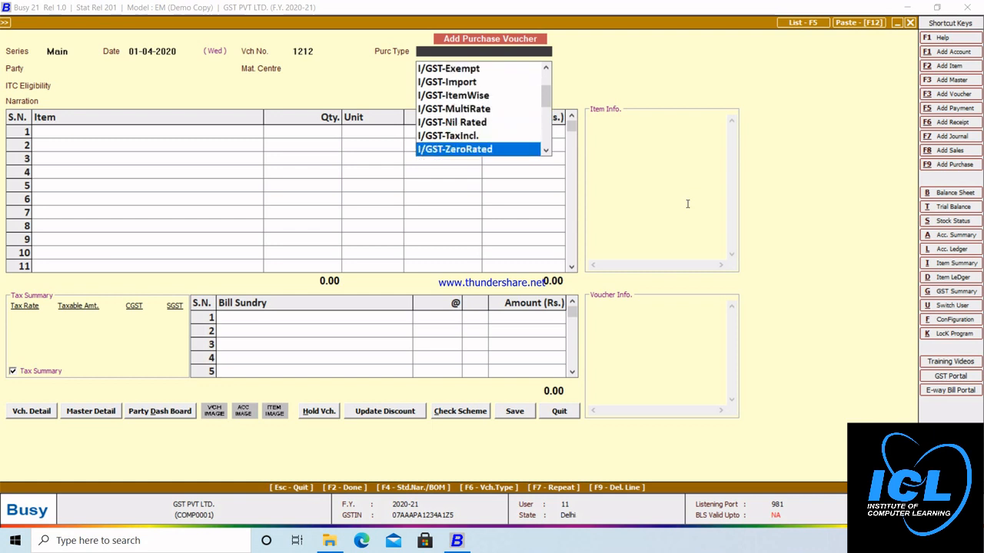
pyautogui.press('Down')
pyautogui.press('Down')
pyautogui.press('Down')
pyautogui.press('Down')
pyautogui.press('Down')
pyautogui.press('Down')
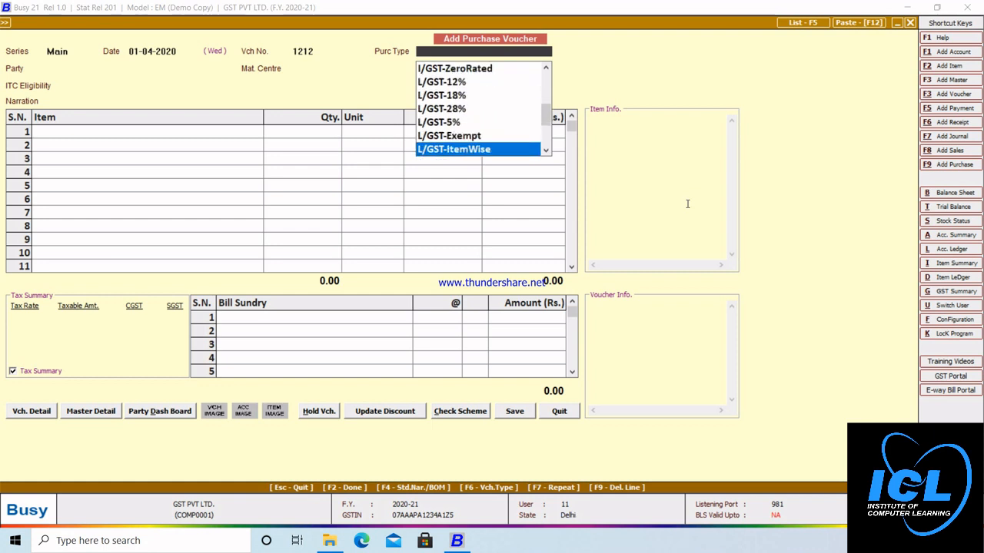
pyautogui.press('Down')
pyautogui.press('Up')
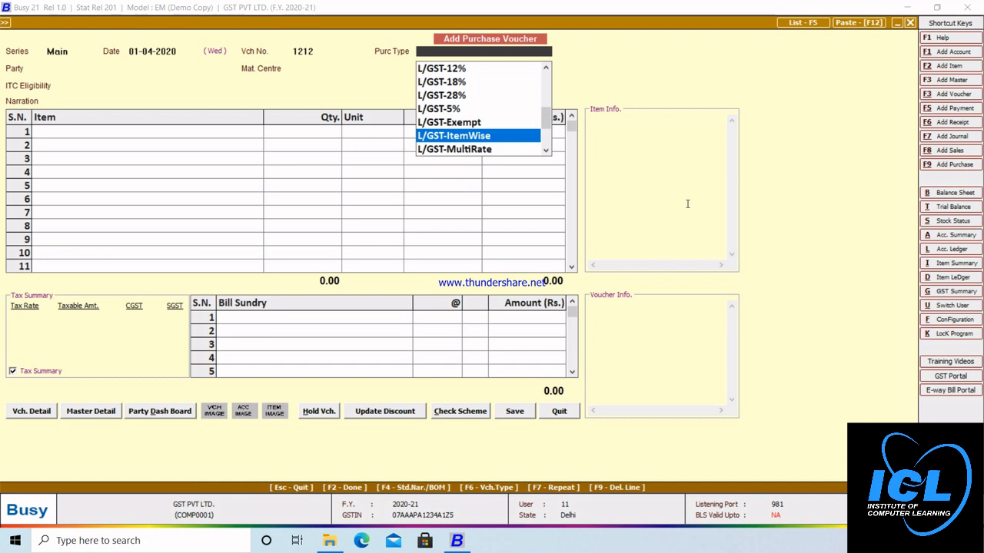
pyautogui.press('Return')
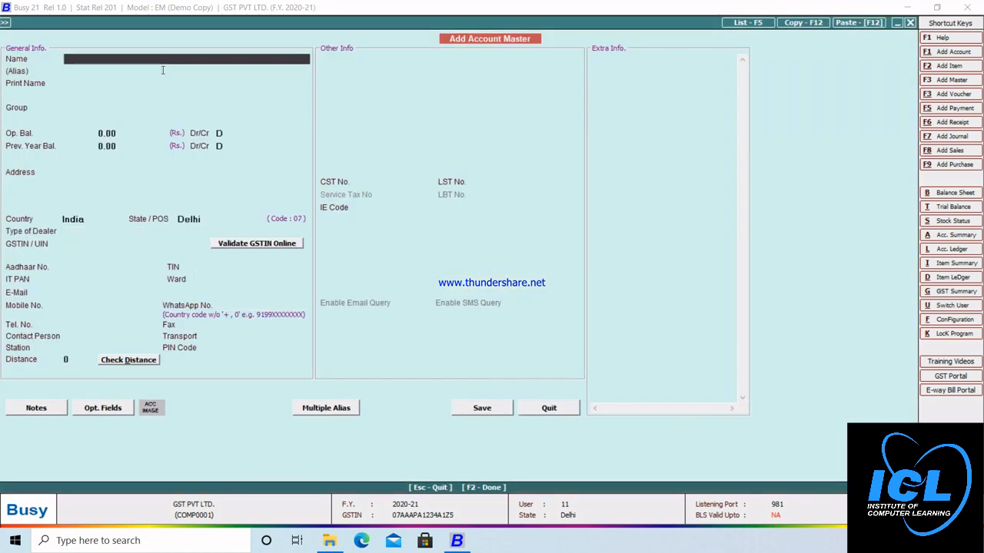
# Step: Enter the party's name in Sundry Creditors, keeping India, Delhi and Registered dealer type
pyautogui.press('Return')
pyautogui.press('Return')
pyautogui.press('Return')
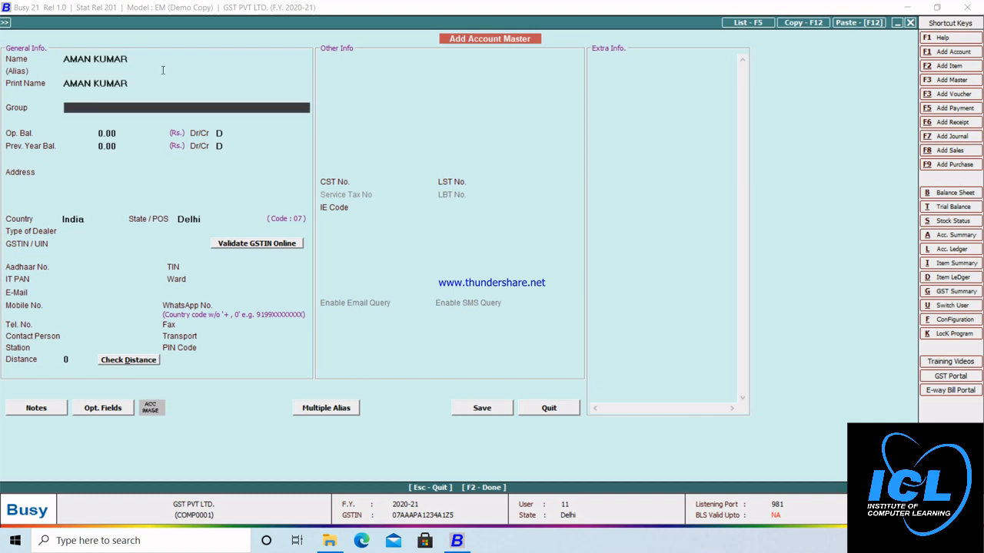
pyautogui.write('S')
pyautogui.press('Down')
pyautogui.press('Down')
pyautogui.press('Down')
pyautogui.press('Down')
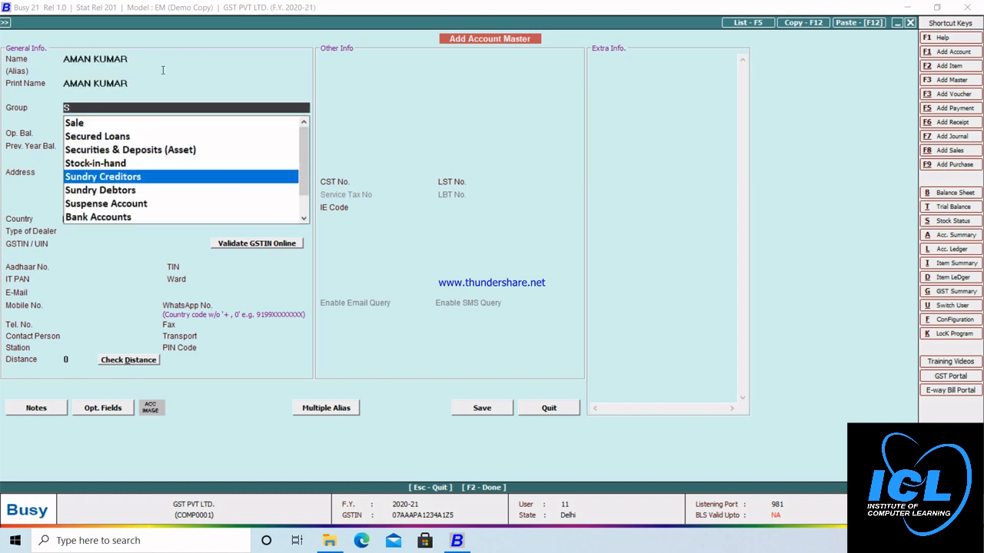
pyautogui.press('Return')
pyautogui.press('Return')
pyautogui.press('Return')
pyautogui.press('Return')
pyautogui.press('Return')
pyautogui.press('Return')
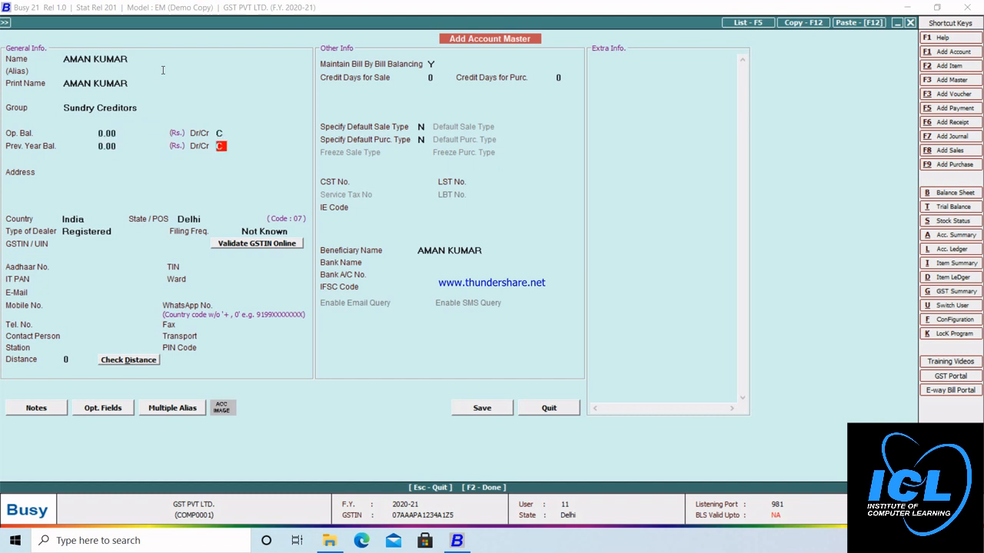
pyautogui.press('Return')
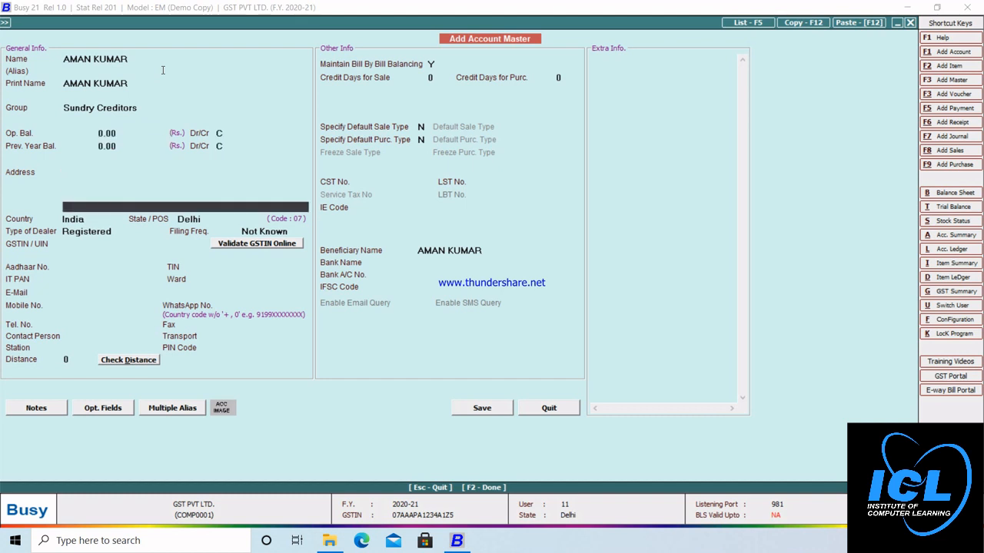
pyautogui.press('Return')
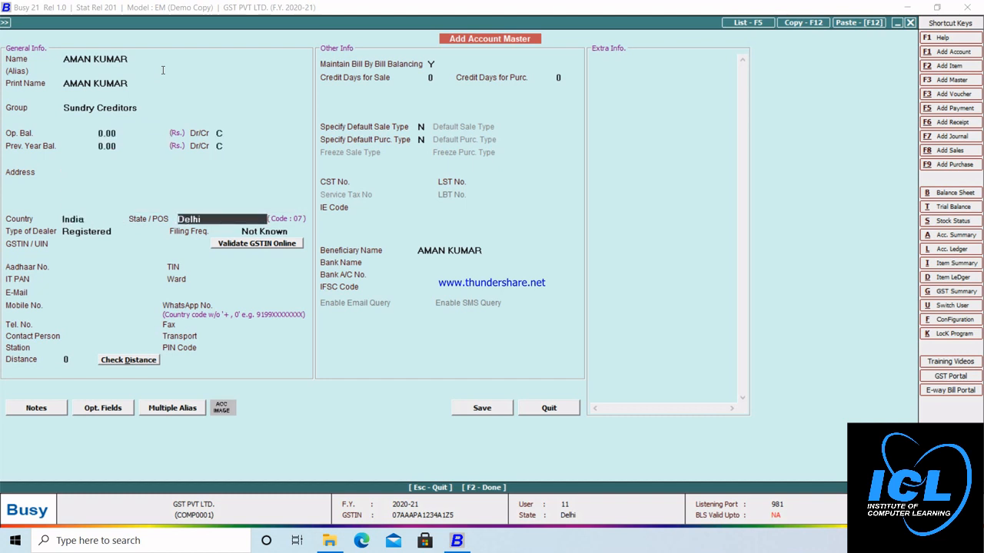
pyautogui.press('Return')
pyautogui.press('Return')
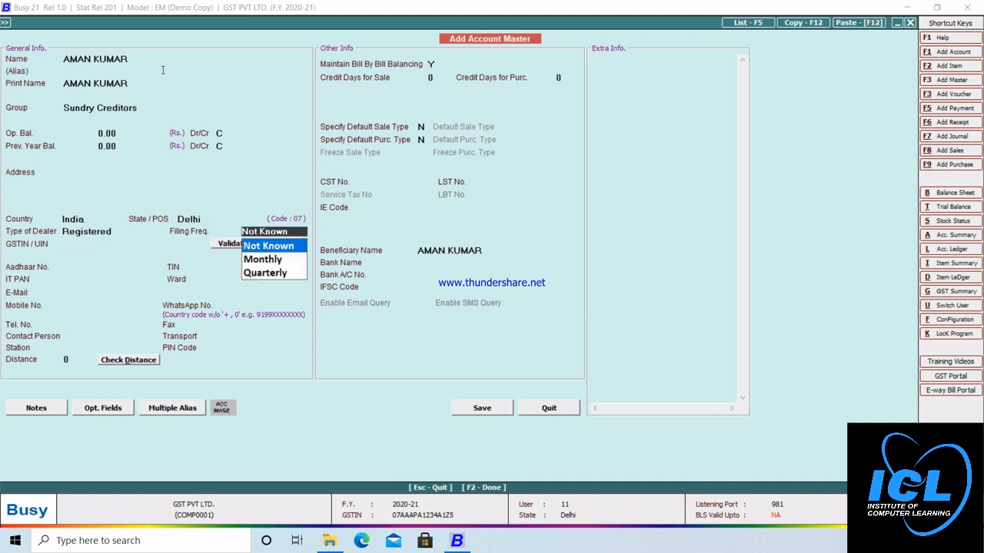
pyautogui.press('Return')
# Step: Enter the dealer's GSTIN, continue past the invalid-GSTIN warning and save the party account
pyautogui.write('07')
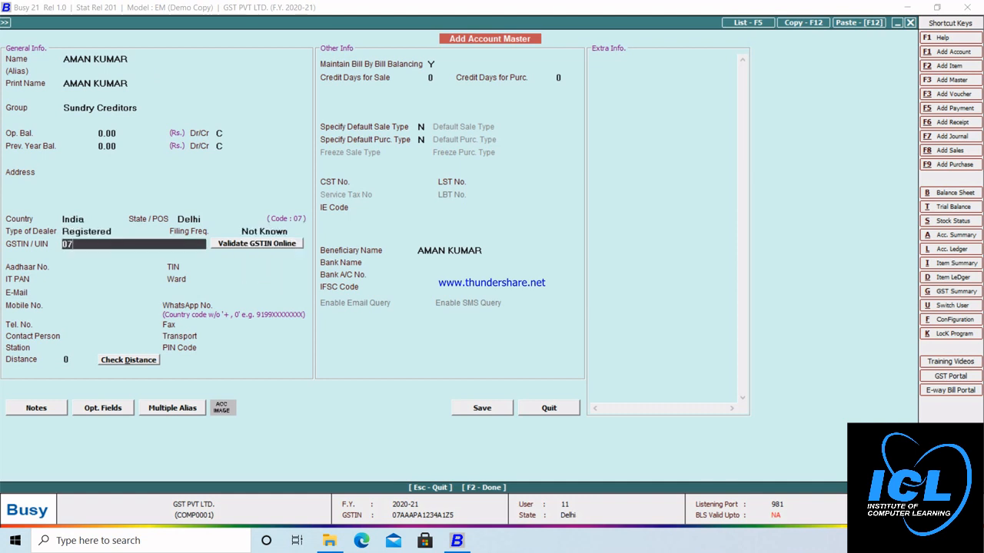
pyautogui.write('AAAPA2345A1Z5')
pyautogui.press('Return')
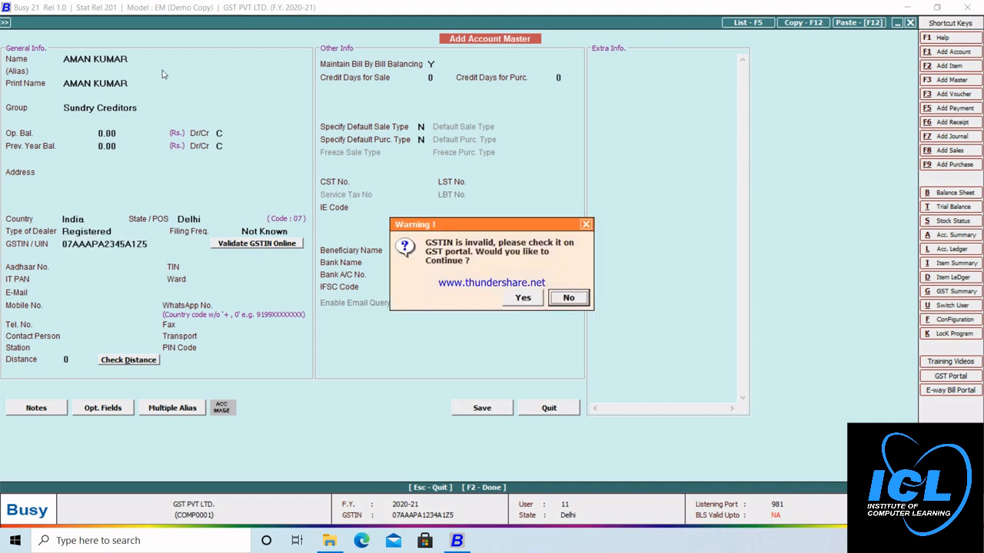
pyautogui.press('Left')
pyautogui.press('Return')
pyautogui.press('F2')
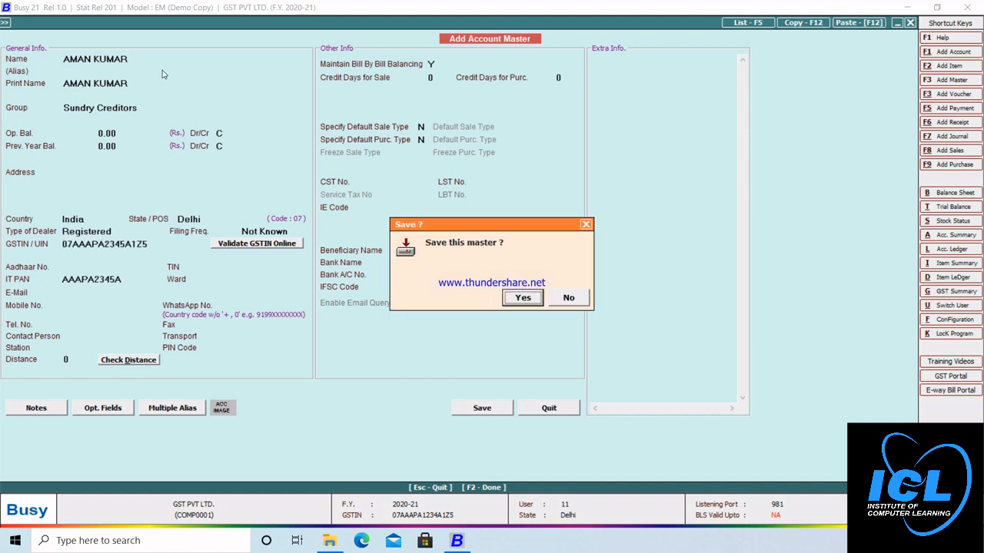
pyautogui.press('Return')
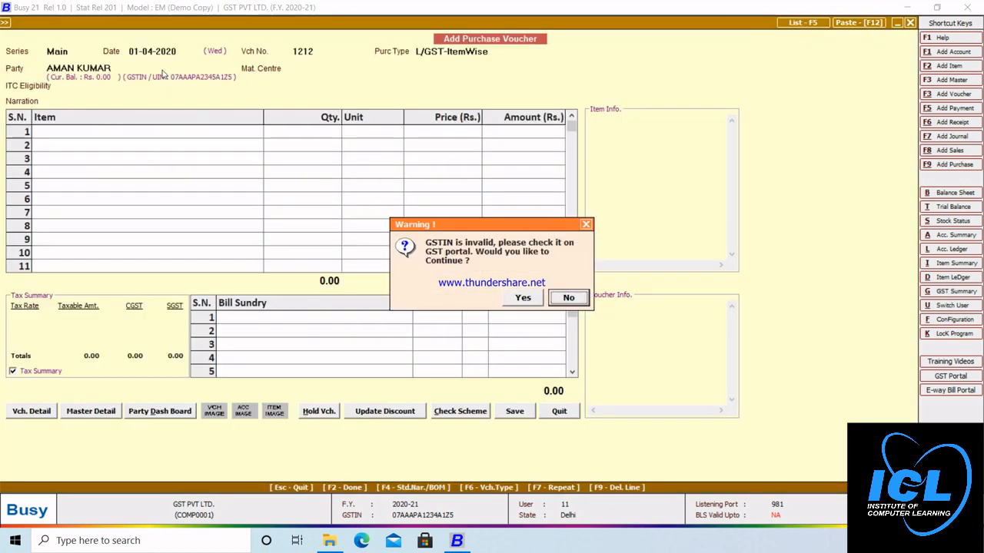
# Step: Continue past the GSTIN warning and set Main Store material centre with Input Goods/Services ITC
pyautogui.press('Left')
pyautogui.press('Return')
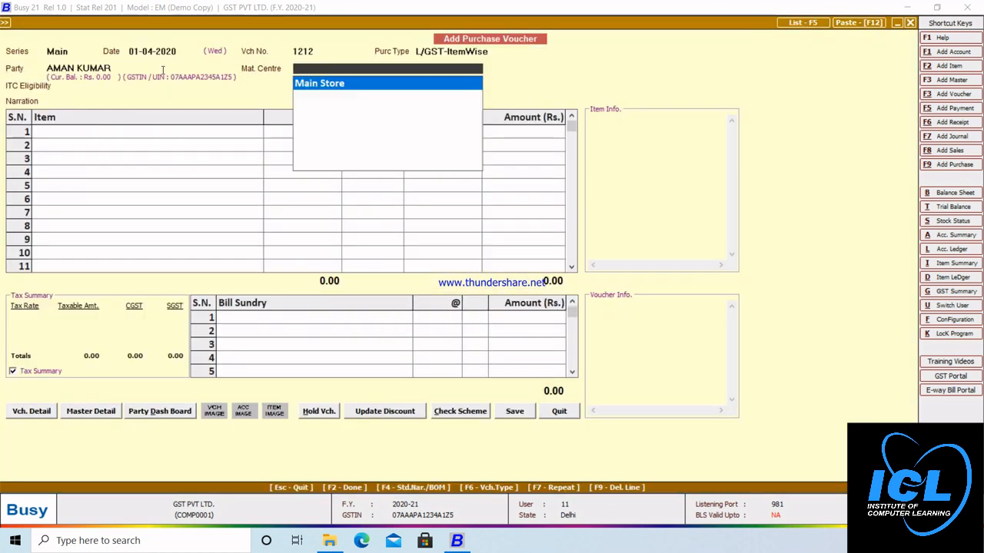
pyautogui.press('Return')
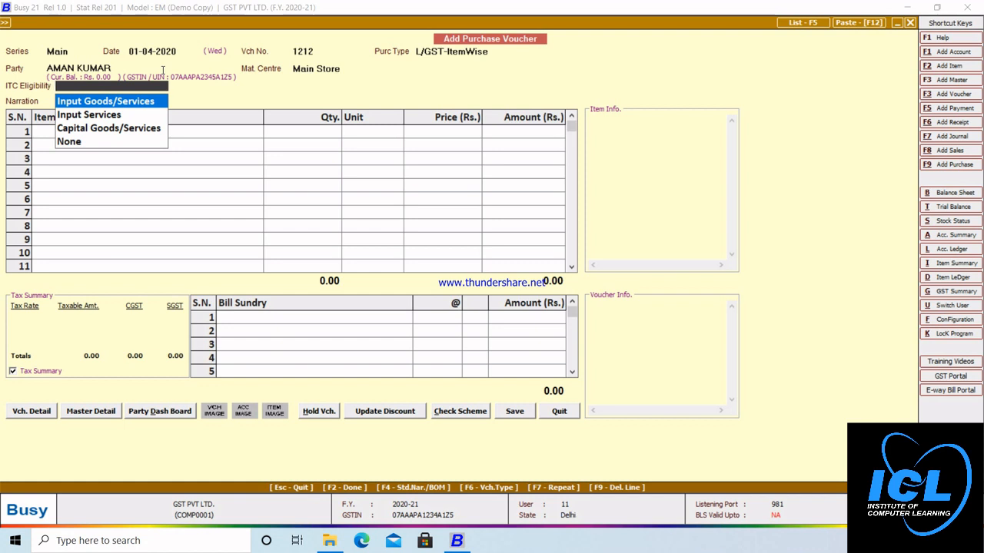
pyautogui.press('Return')
pyautogui.press('Return')
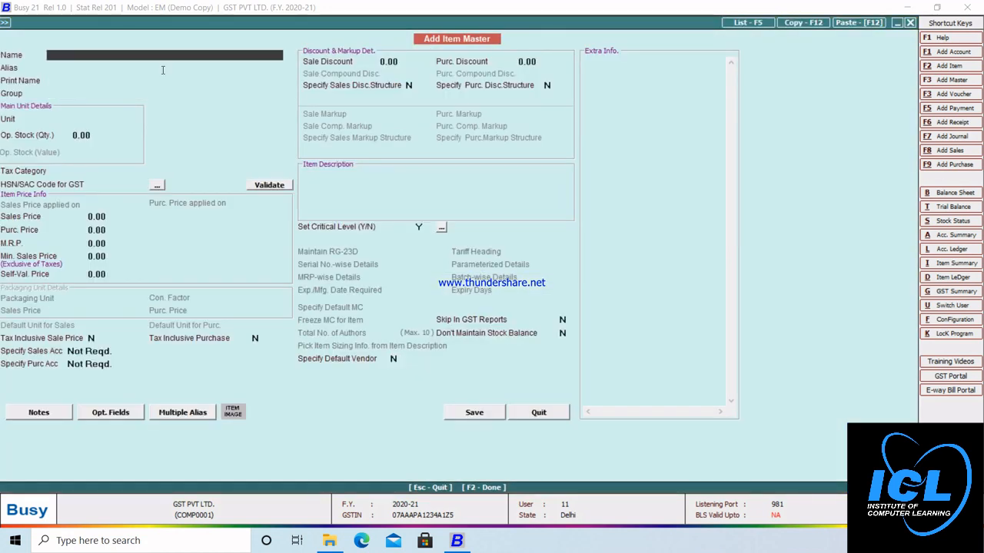
# Step: Name the item GHEE in the General group with unit Pcs. and tax category GST 5%
pyautogui.write('GHEE')
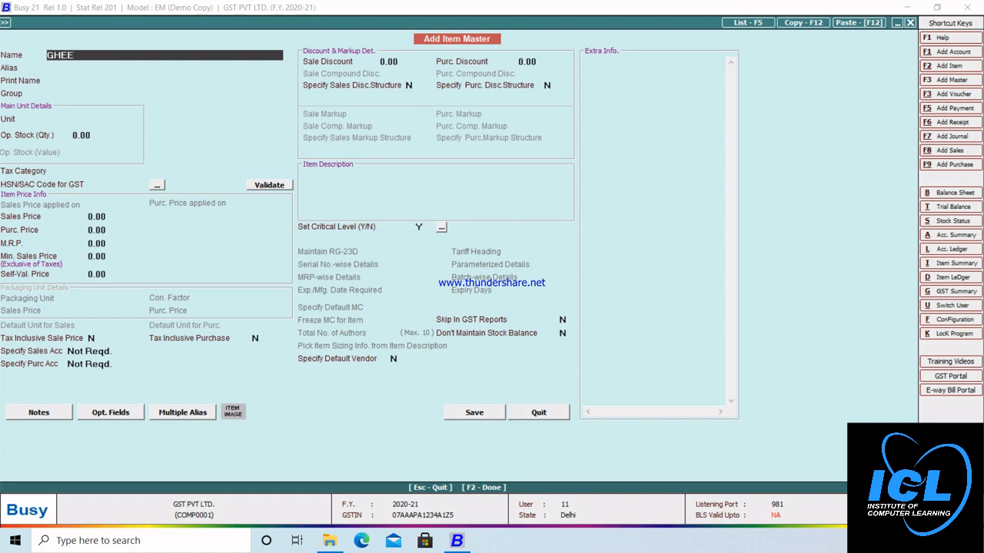
pyautogui.press('Return')
pyautogui.press('Return')
pyautogui.press('Return')
pyautogui.press('Return')
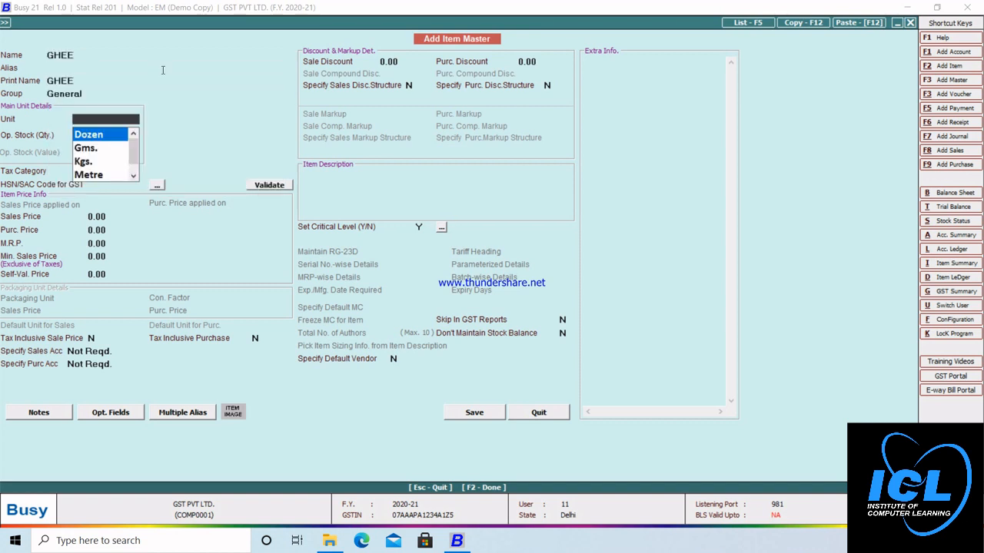
pyautogui.write('p')
pyautogui.press('Return')
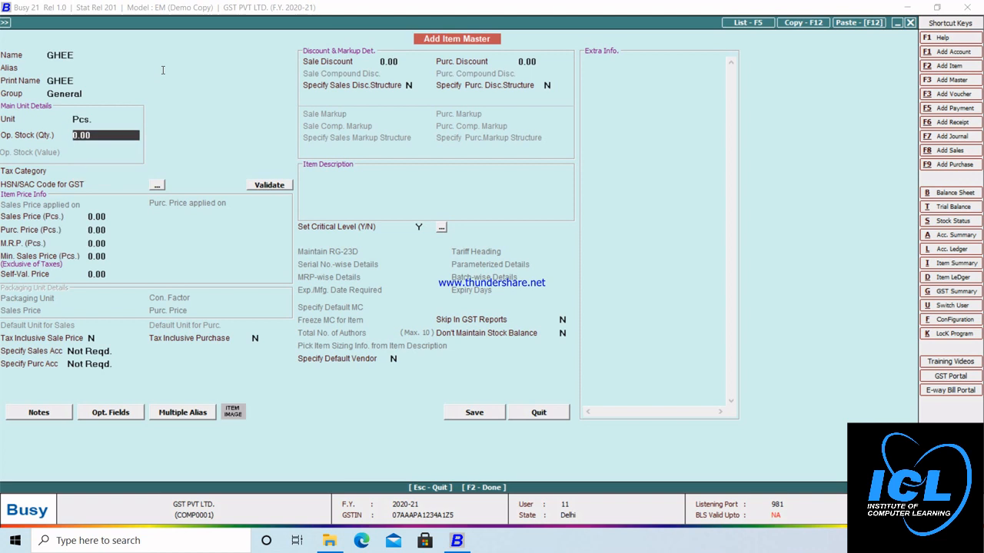
pyautogui.press('Return')
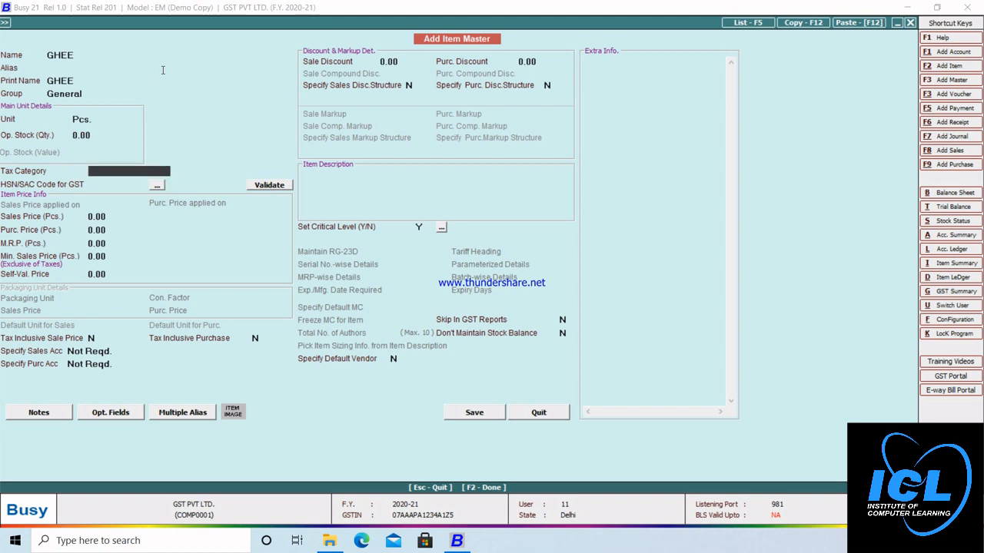
pyautogui.press('Down')
pyautogui.press('Down')
pyautogui.press('Down')
pyautogui.press('Down')
pyautogui.press('Down')
pyautogui.press('Down')
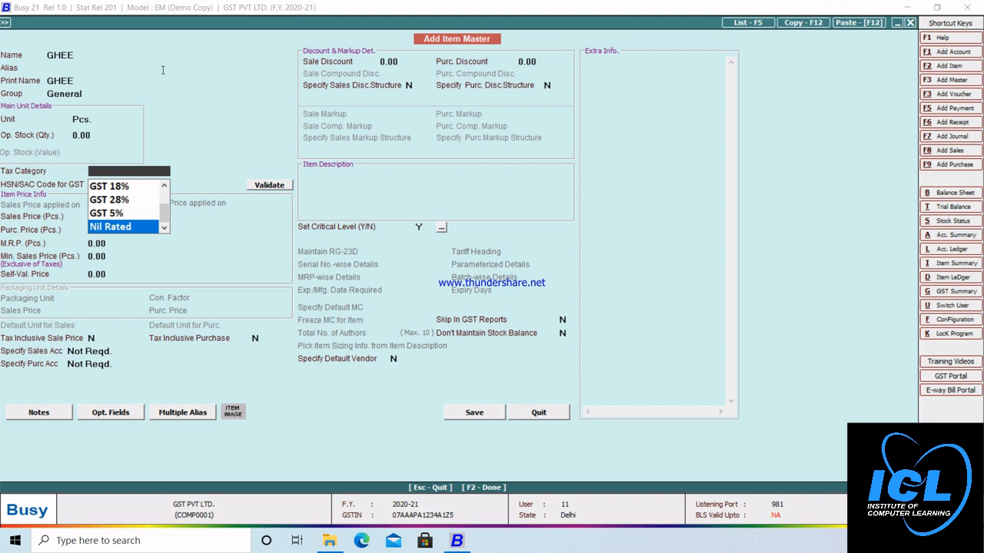
pyautogui.press('Up')
pyautogui.press('Return')
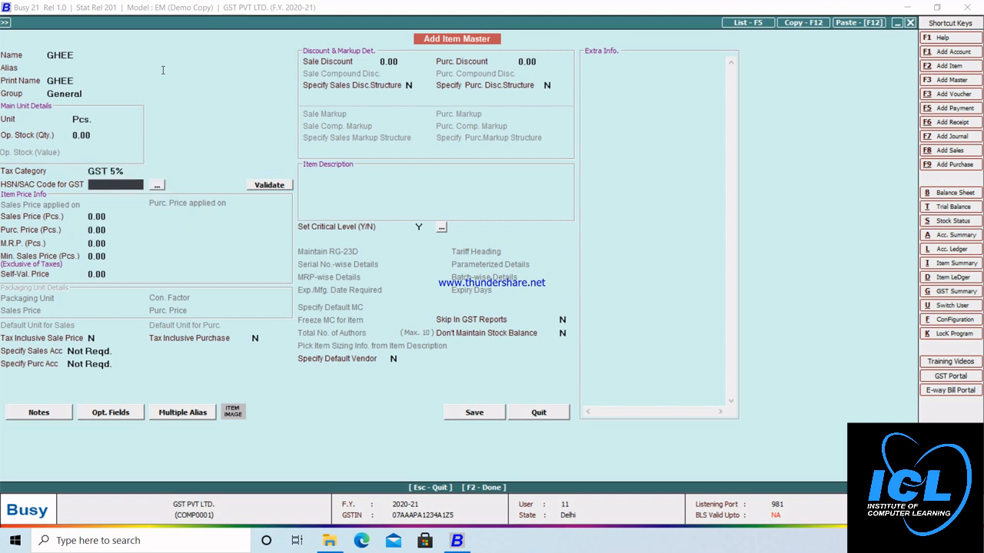
# Step: Enter HSN code 14523652 and save the GHEE item
pyautogui.write('1452')
pyautogui.write('3652')
pyautogui.press('Return')
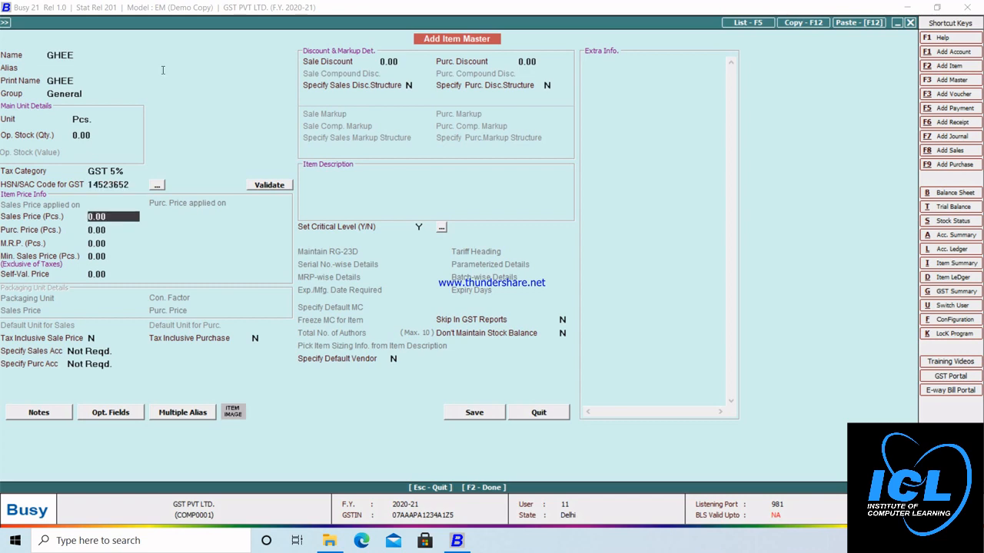
pyautogui.press('F2')
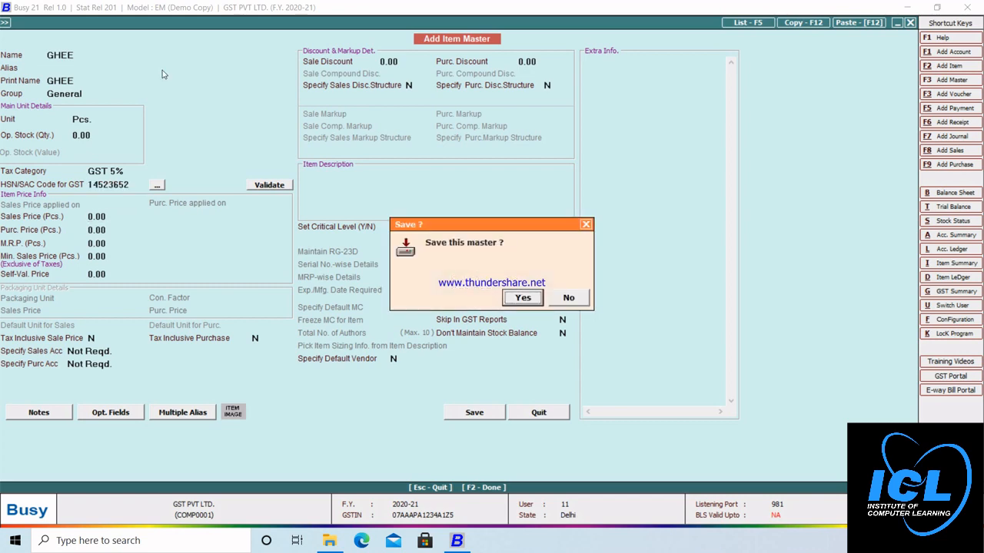
pyautogui.press('Return')
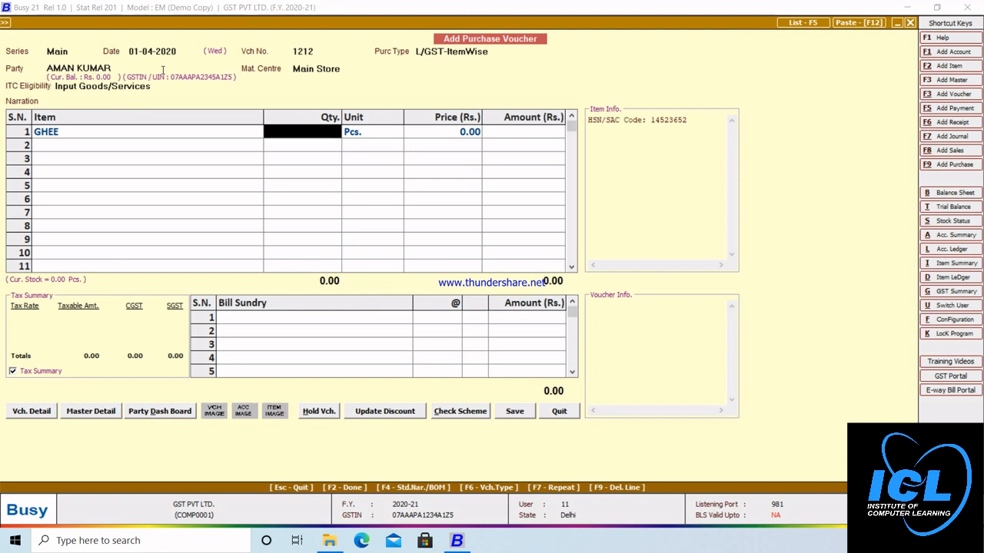
# Step: Enter 1 Pcs. of GHEE at 500 and accept its 5% GST breakdown (525.00)
pyautogui.write('1')
pyautogui.press('Return')
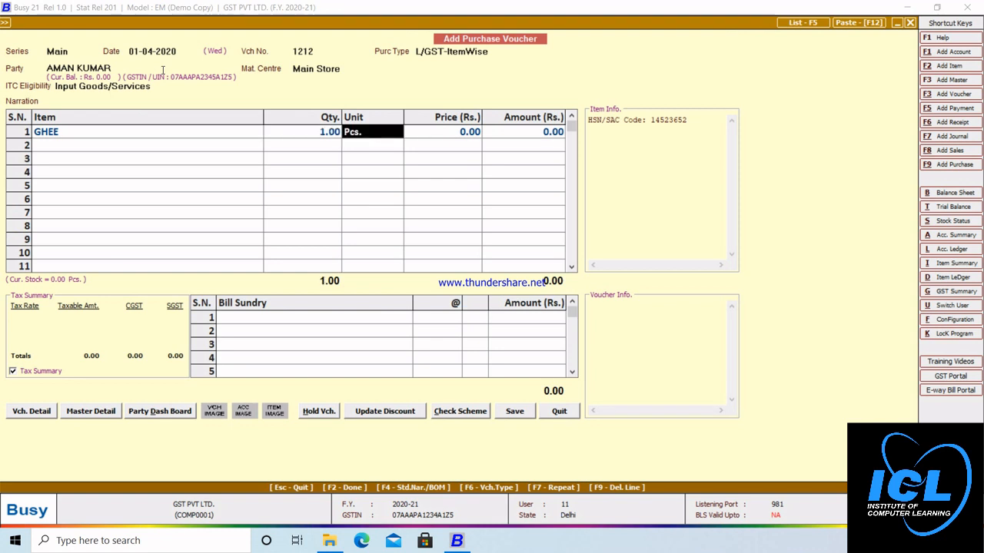
pyautogui.press('Return')
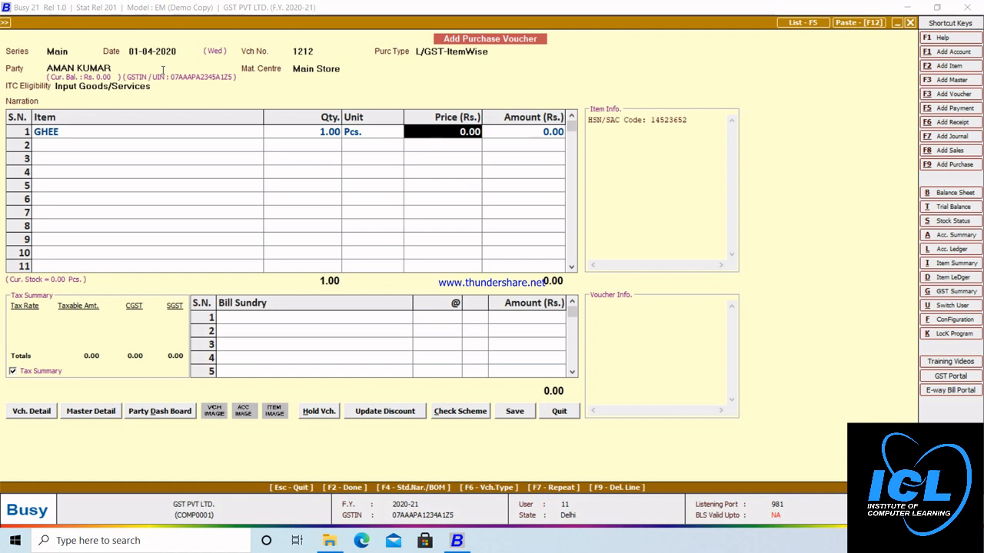
pyautogui.write('500')
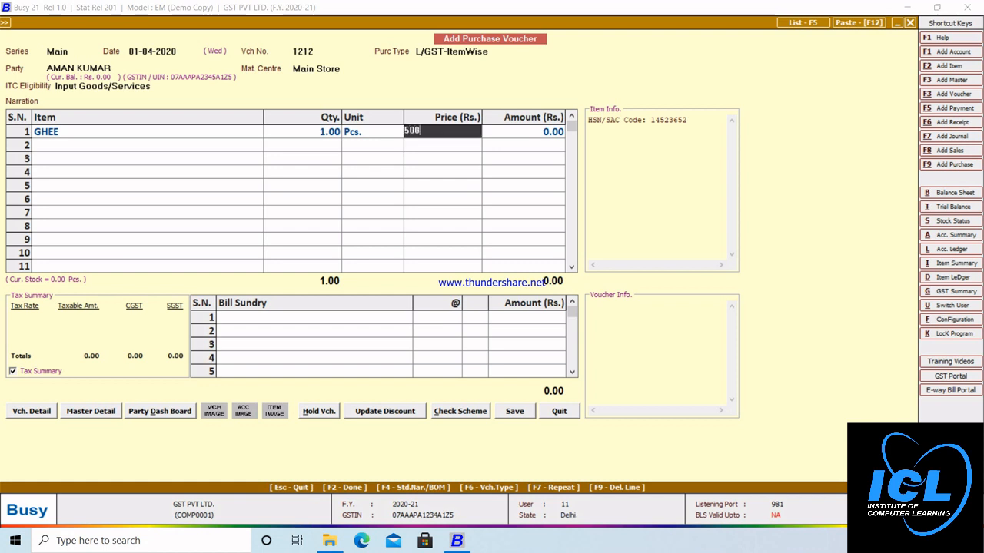
pyautogui.press('Return')
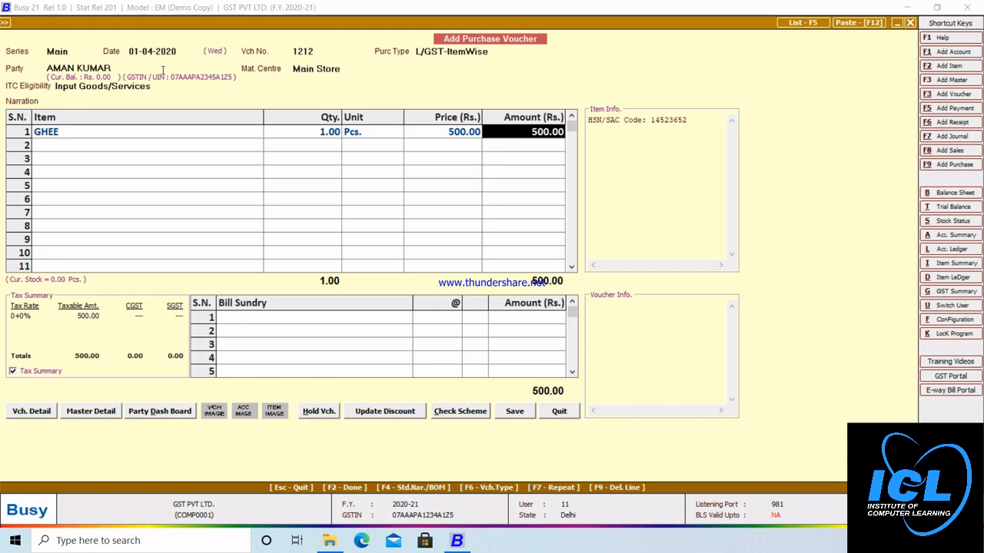
pyautogui.press('Return')
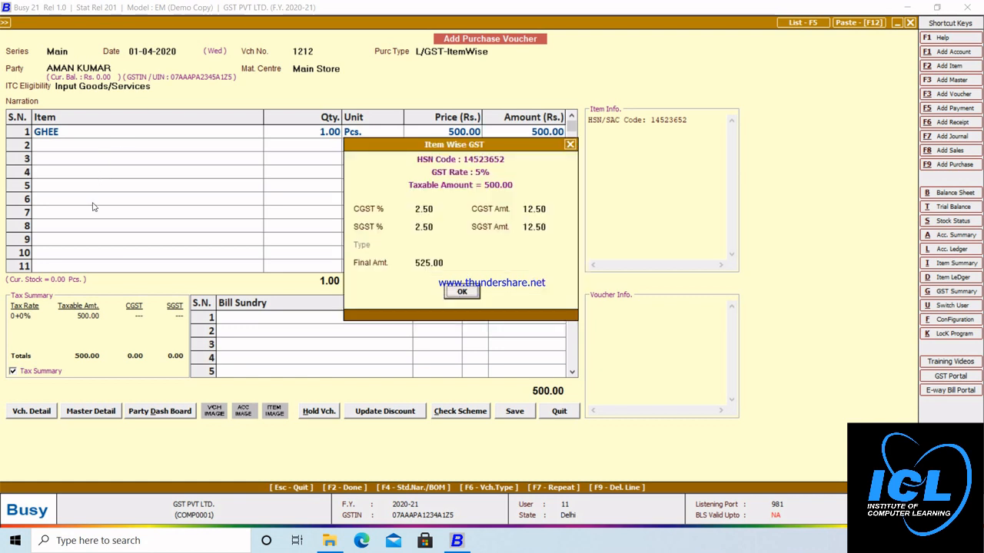
pyautogui.click(463, 292)
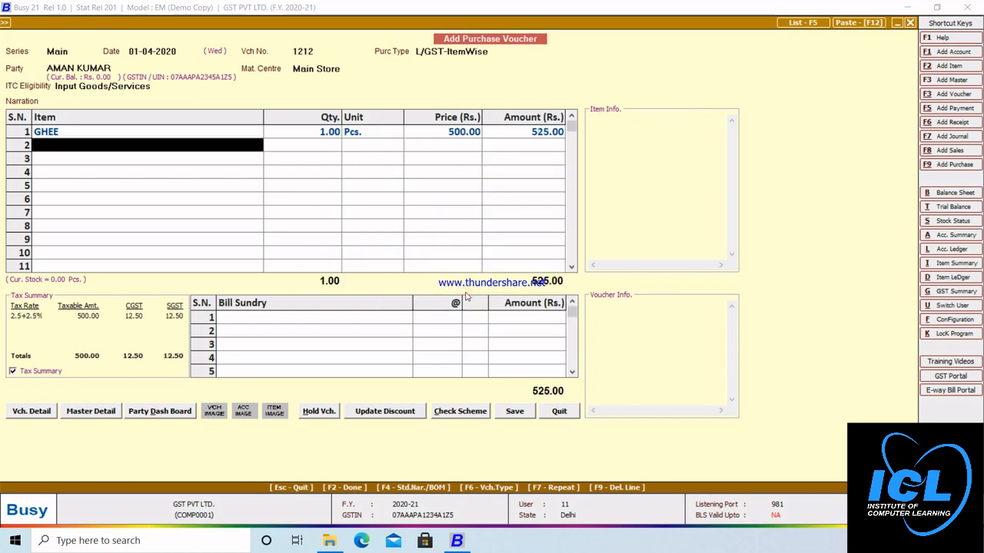
pyautogui.press('F3')
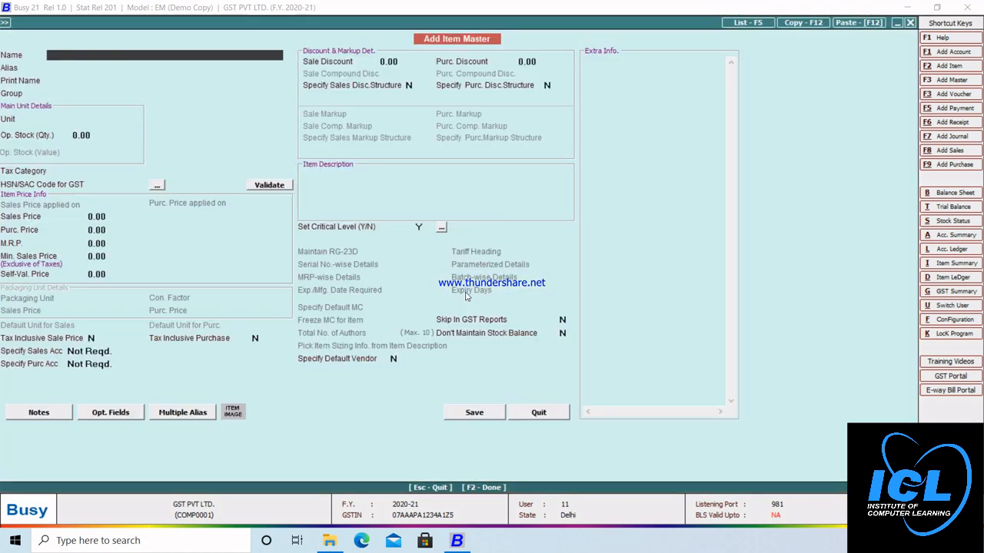
# Step: Create item LAPTOP with unit Pcs., tax category GST 18% and HSN 14785252
pyautogui.write('LAPTOP')
pyautogui.press('Return')
pyautogui.press('Return')
pyautogui.press('Return')
pyautogui.press('Return')
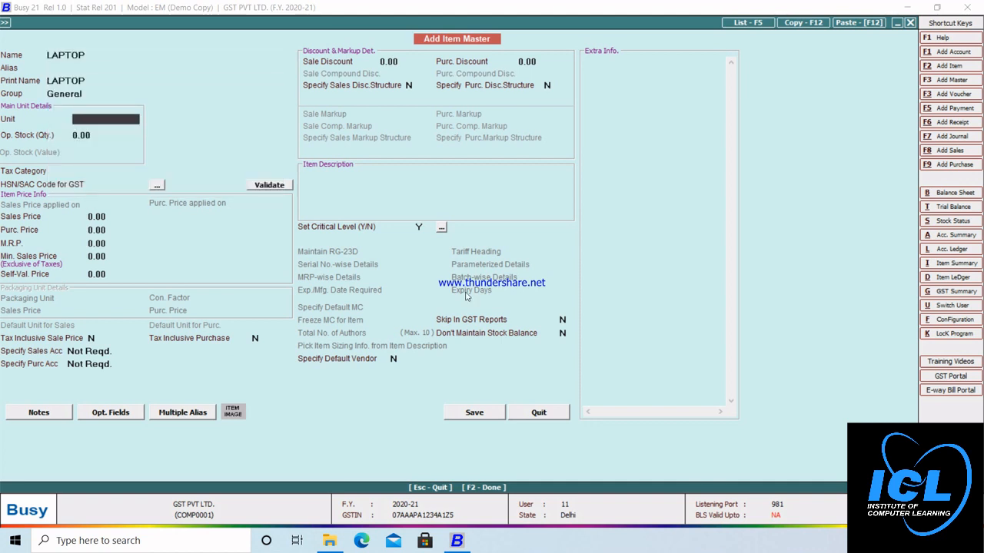
pyautogui.write('P')
pyautogui.press('Return')
pyautogui.press('Return')
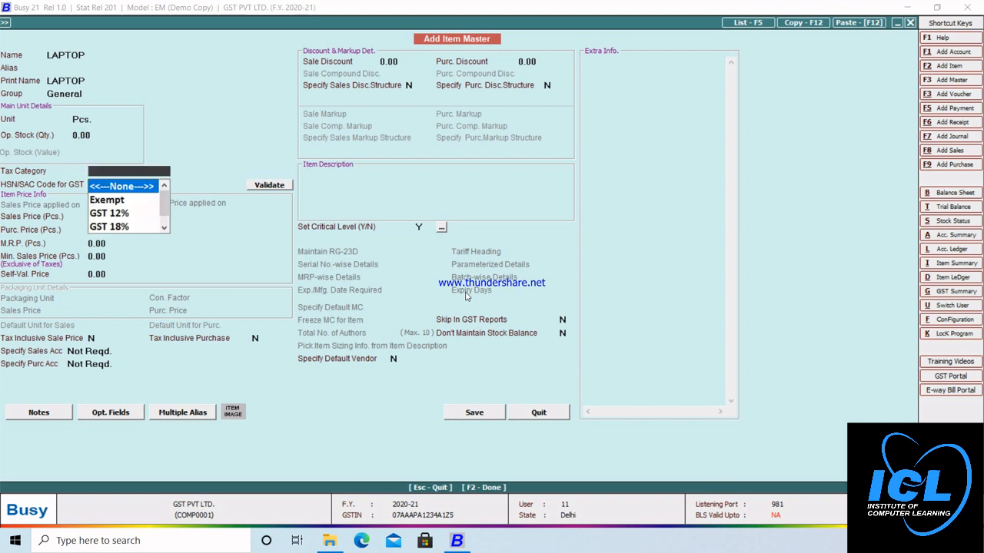
pyautogui.press('Down')
pyautogui.press('Down')
pyautogui.press('Down')
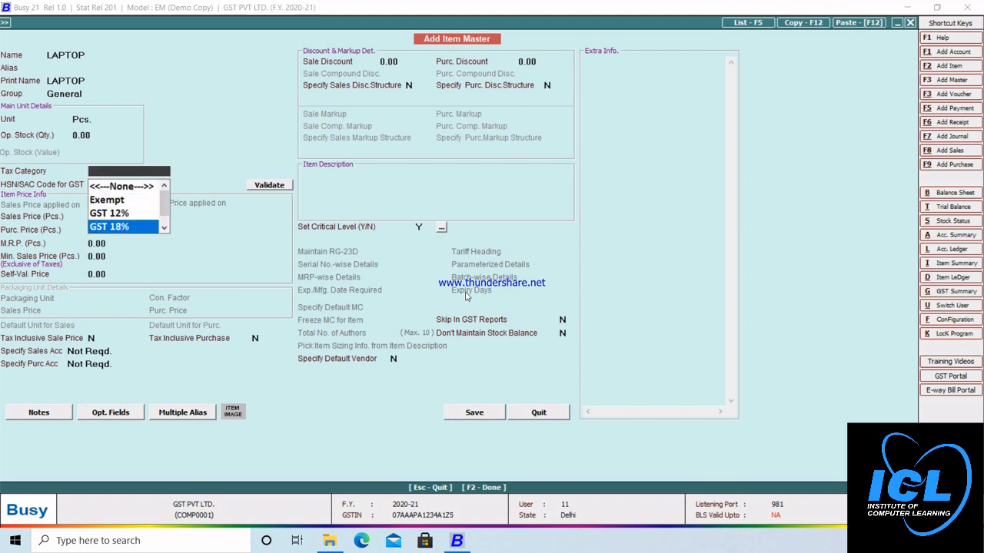
pyautogui.press('Return')
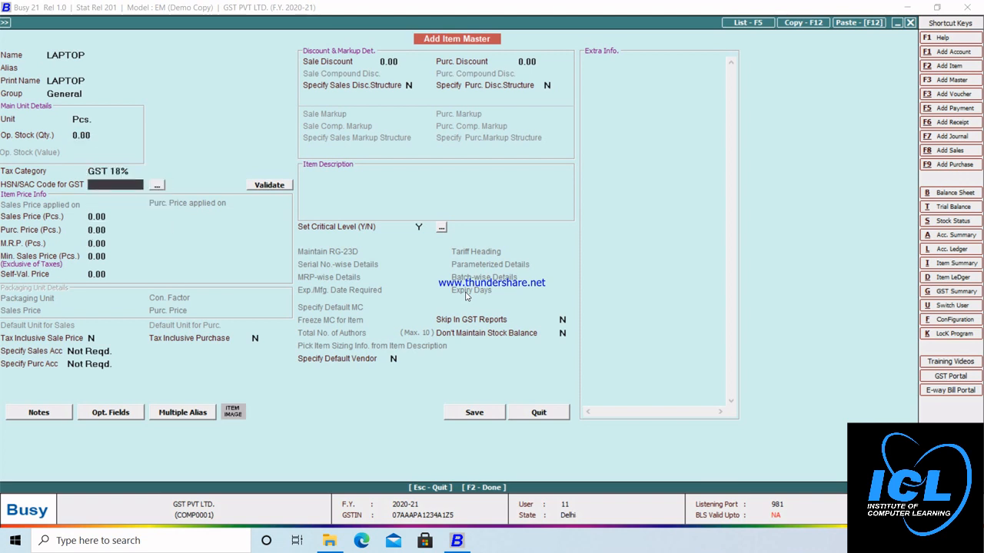
pyautogui.write('14785252')
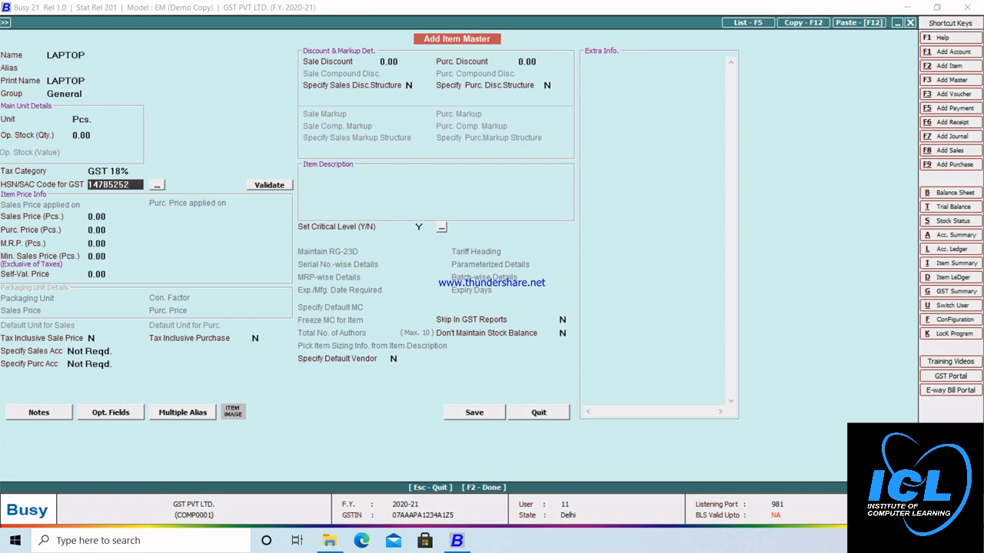
pyautogui.press('F2')
pyautogui.press('Return')
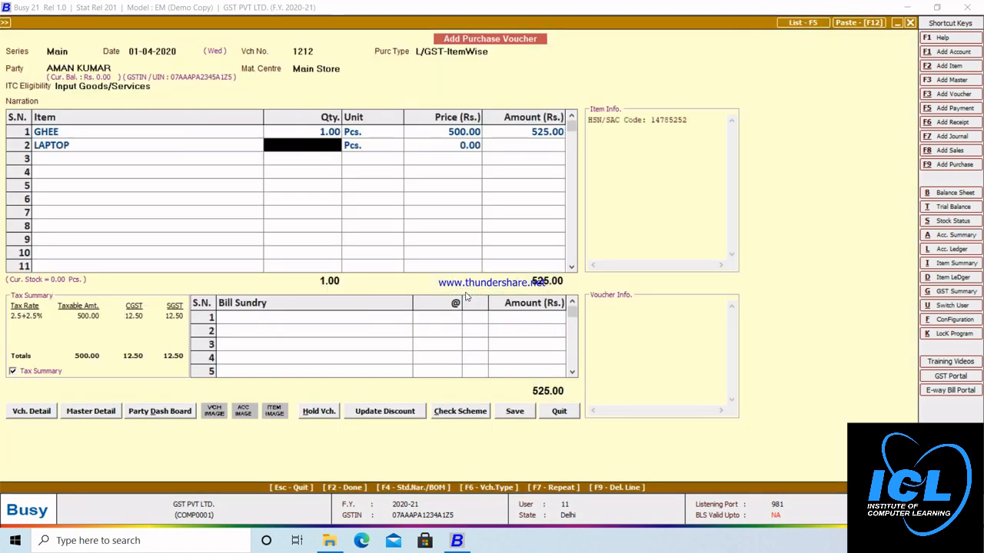
# Step: Enter 1 Pcs. of LAPTOP at 32,000 and accept its 18% GST breakdown (37,760.00)
pyautogui.write('1')
pyautogui.press('Return')
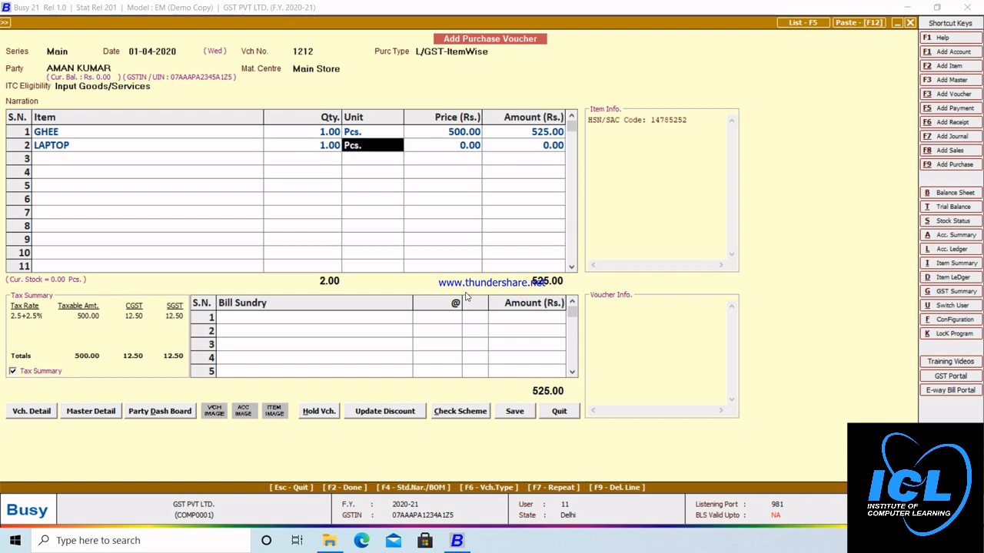
pyautogui.press('Return')
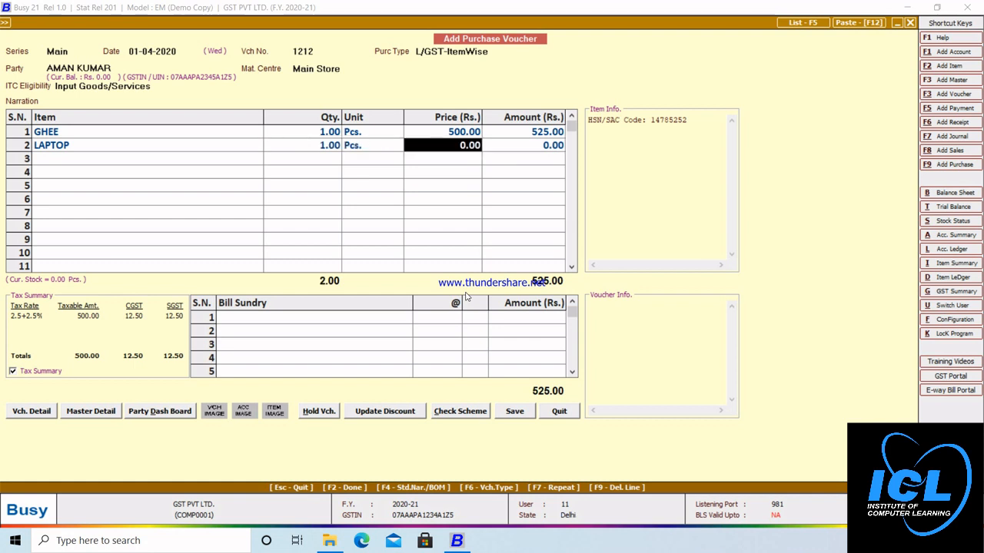
pyautogui.write('32000')
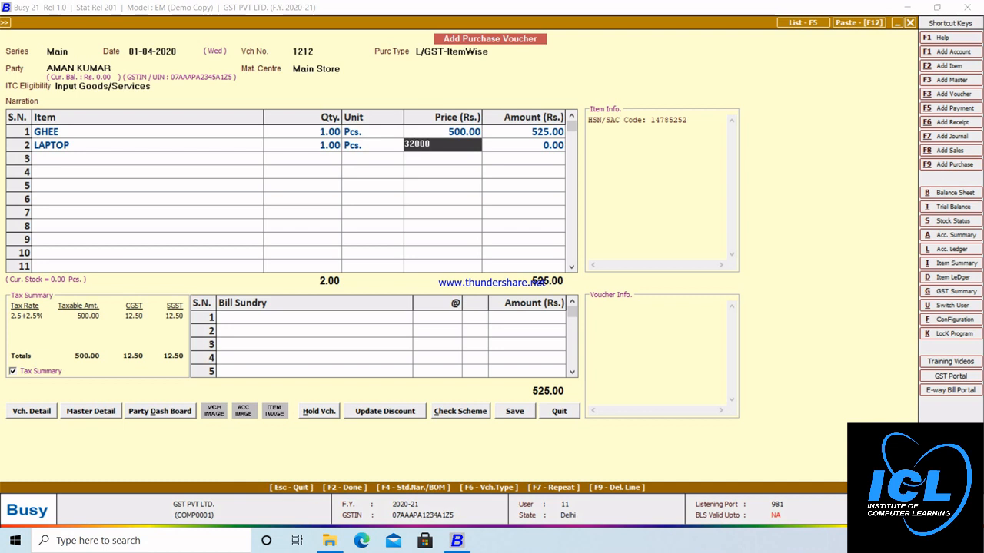
pyautogui.press('Return')
pyautogui.press('Return')
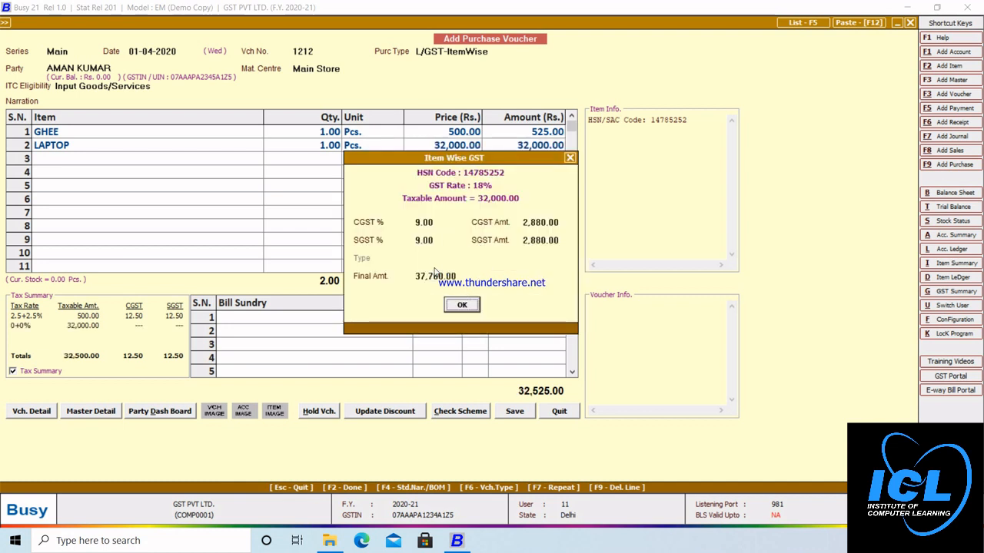
pyautogui.click(460, 307)
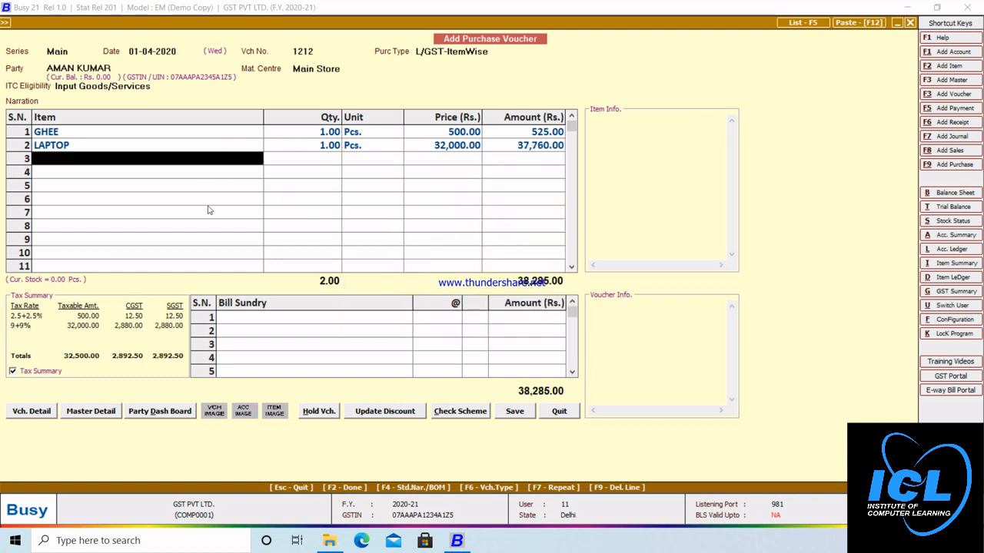
# Step: Finish voucher 1212, pass the GSTIN warning, accept bill details and new reference, and save
pyautogui.press('Return')
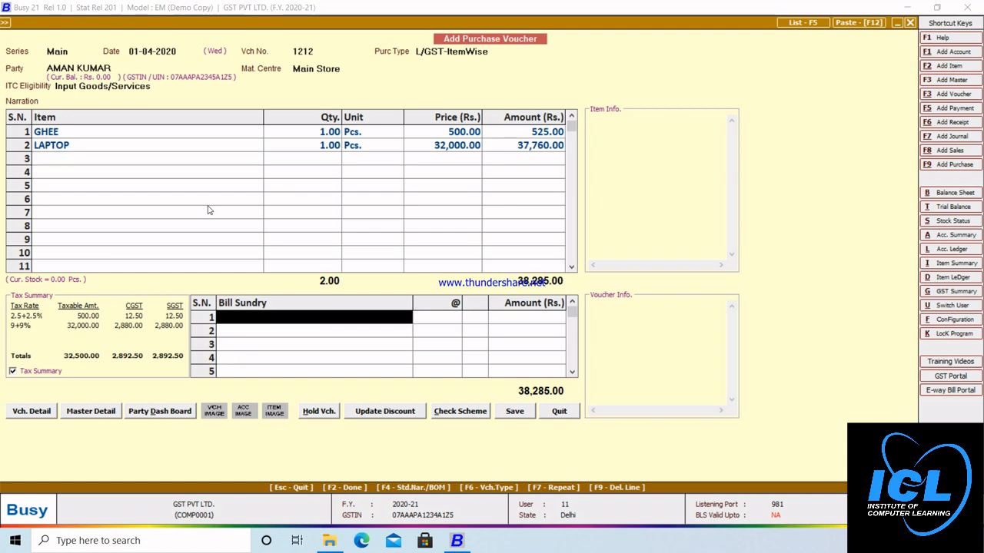
pyautogui.press('Return')
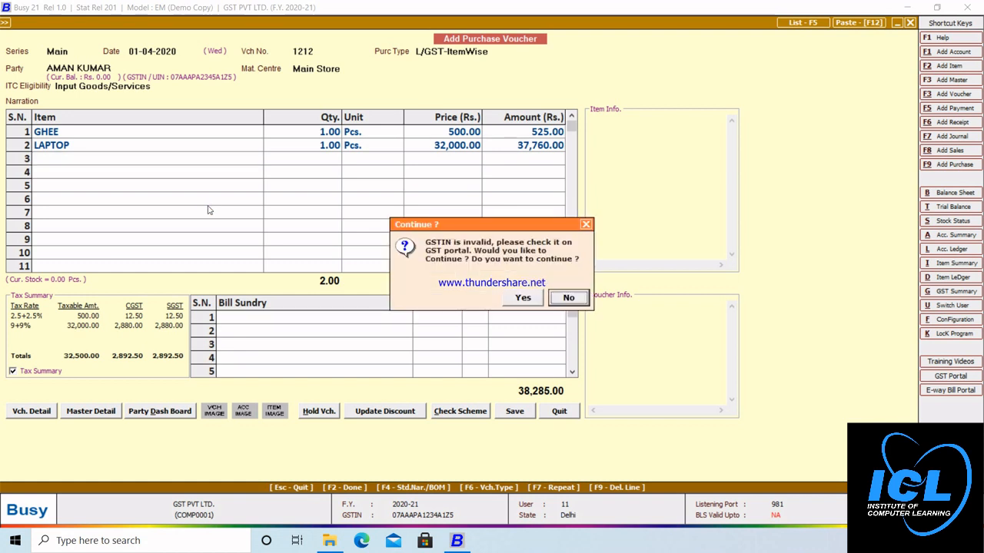
pyautogui.press('Left')
pyautogui.press('Return')
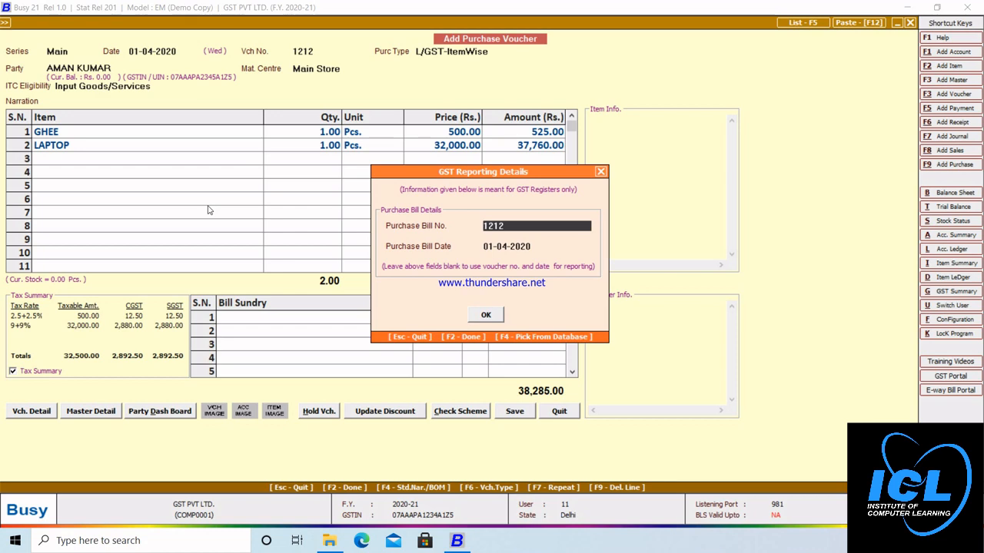
pyautogui.press('Return')
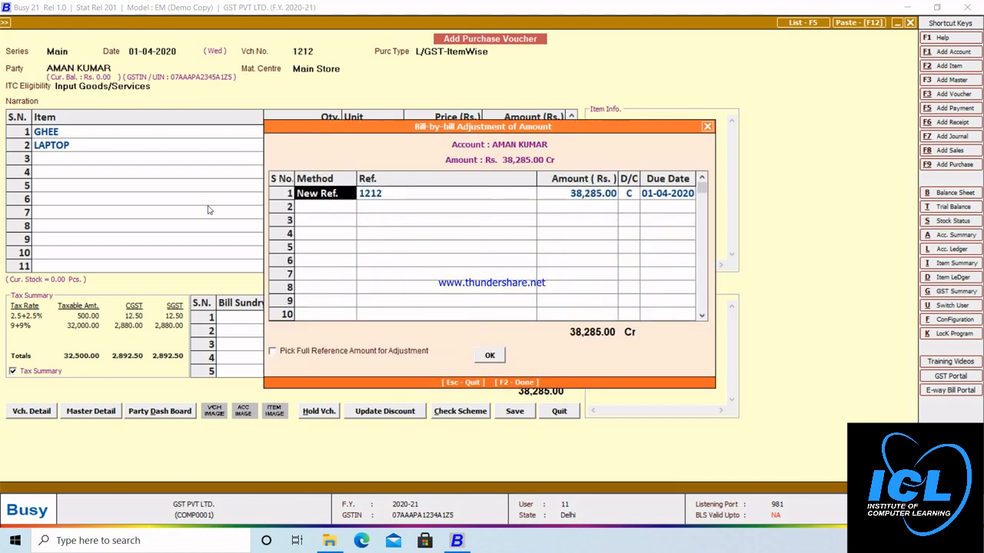
pyautogui.press('Return')
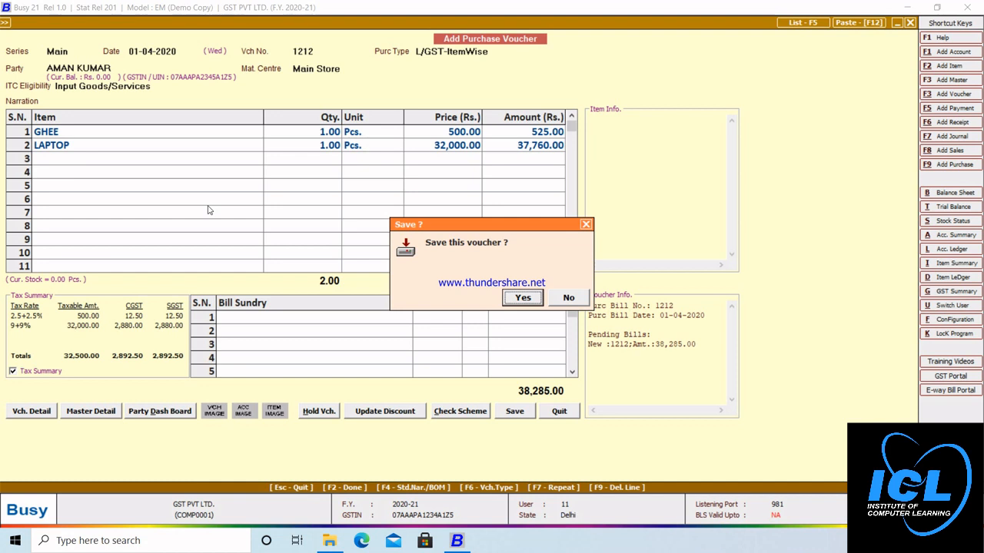
pyautogui.press('Return')
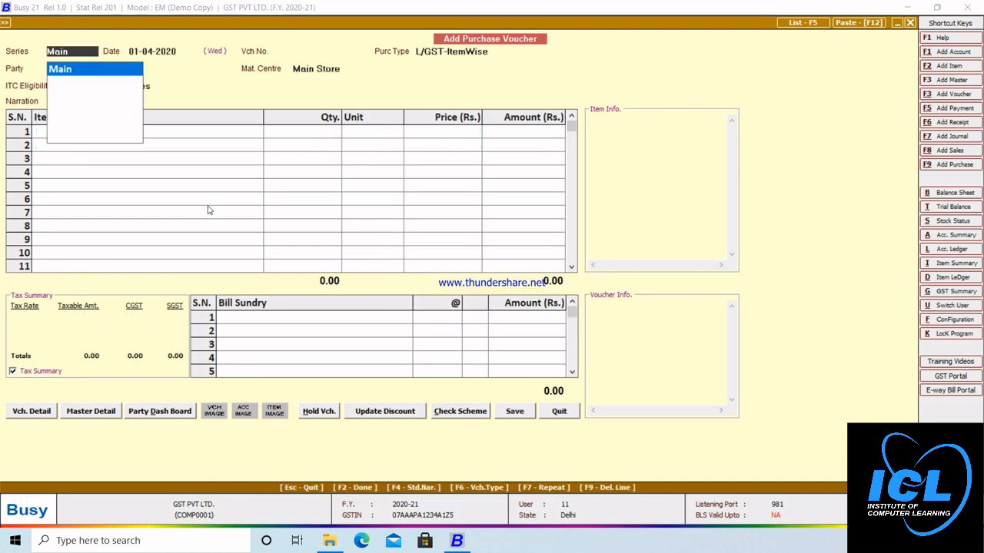
pyautogui.press('Escape')
pyautogui.press('Escape')
pyautogui.press('Escape')
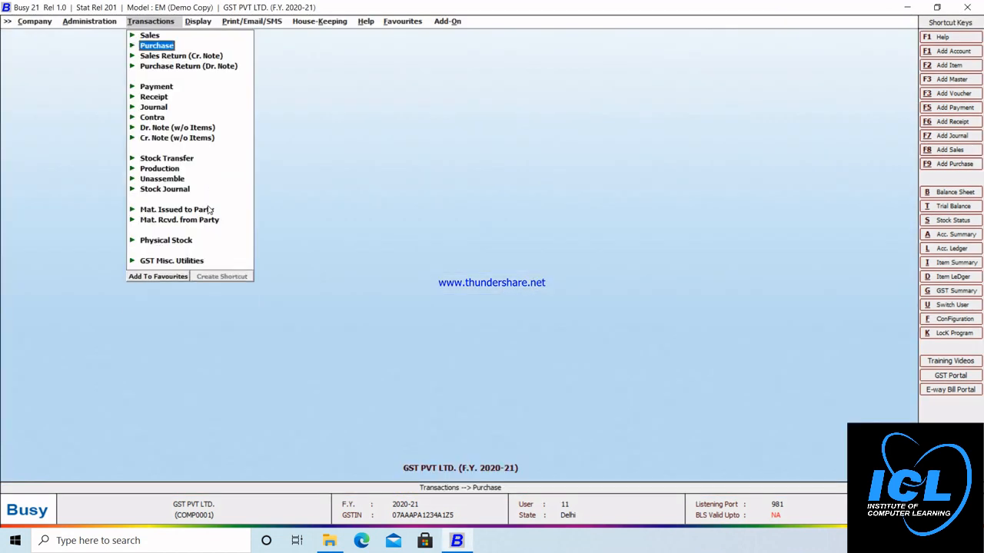
# Step: Start a new Main-series sales voucher dated 02-04-2020
pyautogui.press('Up')
pyautogui.press('Return')
pyautogui.press('Return')
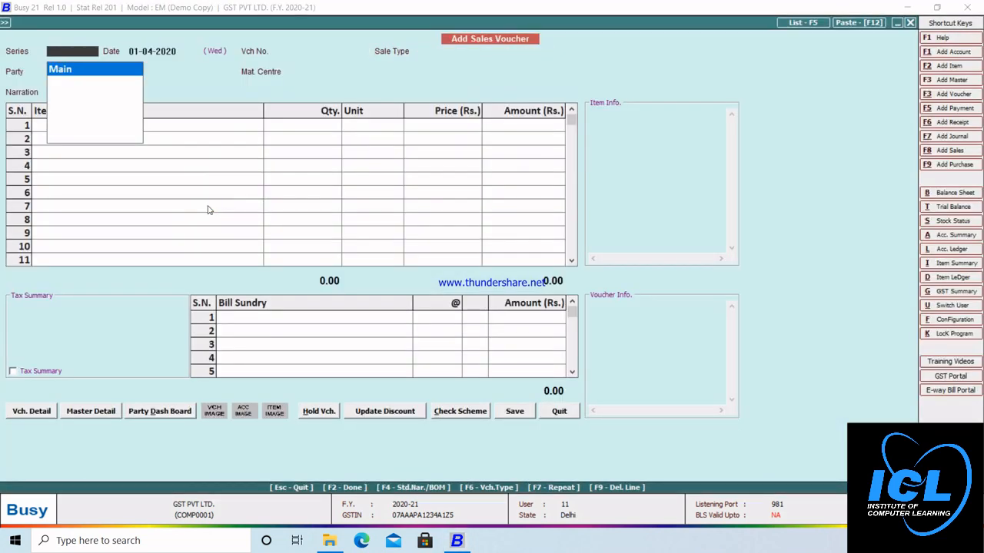
pyautogui.press('Return')
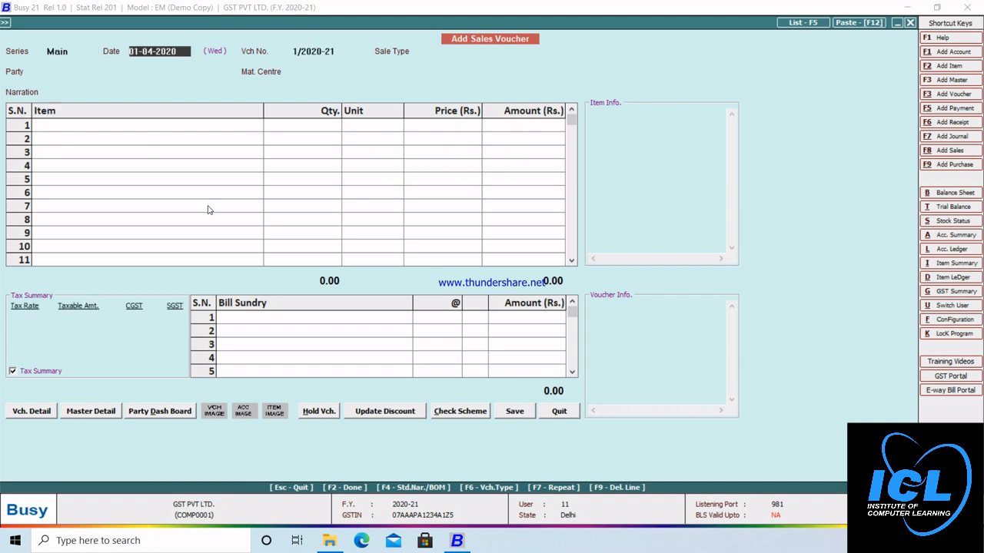
pyautogui.write('02-4')
pyautogui.press('Return')
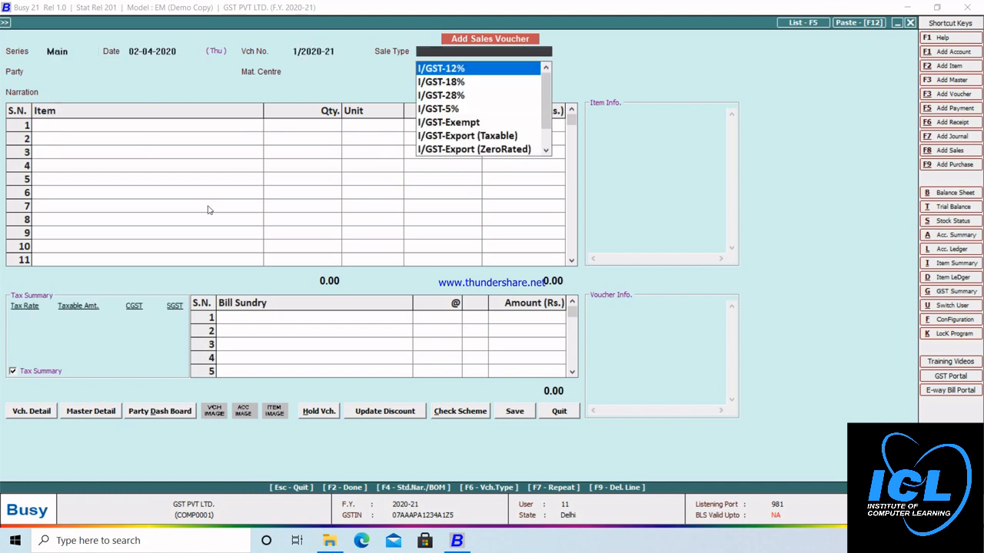
# Step: Set sale type L/GST-ItemWise, party Cash and material centre Main Store
pyautogui.press('Down')
pyautogui.press('Down')
pyautogui.press('Down')
pyautogui.press('Down')
pyautogui.press('Down')
pyautogui.press('Down')
pyautogui.press('Down')
pyautogui.press('Down')
pyautogui.press('Down')
pyautogui.press('Down')
pyautogui.press('Down')
pyautogui.press('Down')
pyautogui.press('Down')
pyautogui.press('Down')
pyautogui.press('Down')
pyautogui.press('Down')
pyautogui.press('Down')
pyautogui.press('Down')
pyautogui.press('Down')
pyautogui.press('Down')
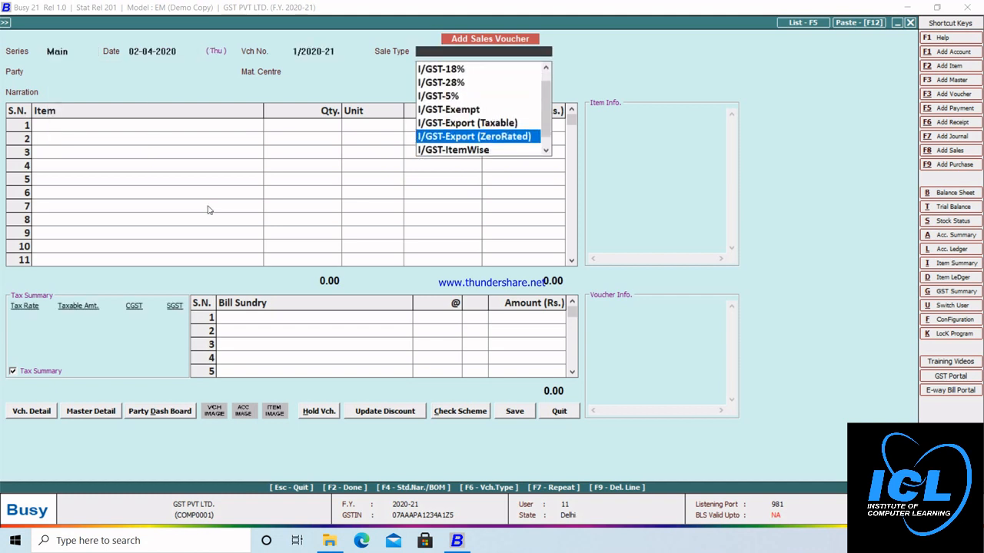
pyautogui.press('Up')
pyautogui.press('Up')
pyautogui.press('Up')
pyautogui.press('Up')
pyautogui.press('Up')
pyautogui.press('Down')
pyautogui.press('Down')
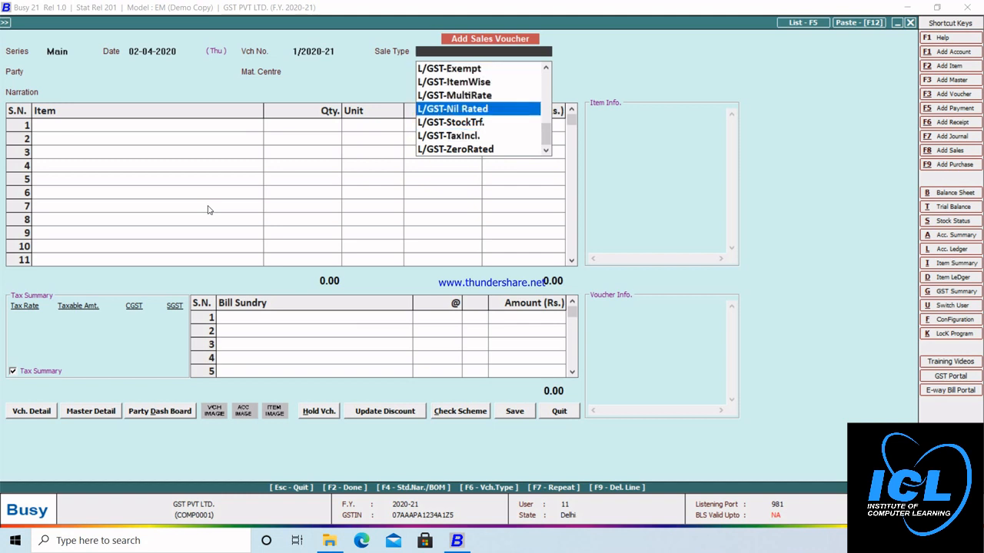
pyautogui.press('Down')
pyautogui.press('Down')
pyautogui.press('Down')
pyautogui.press('Up')
pyautogui.press('Up')
pyautogui.press('Up')
pyautogui.press('Up')
pyautogui.press('Up')
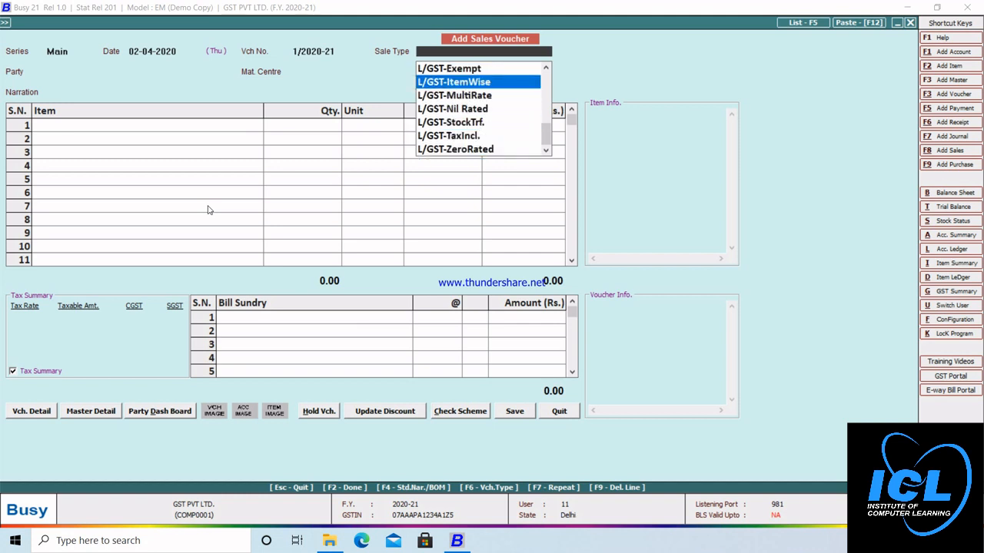
pyautogui.press('Return')
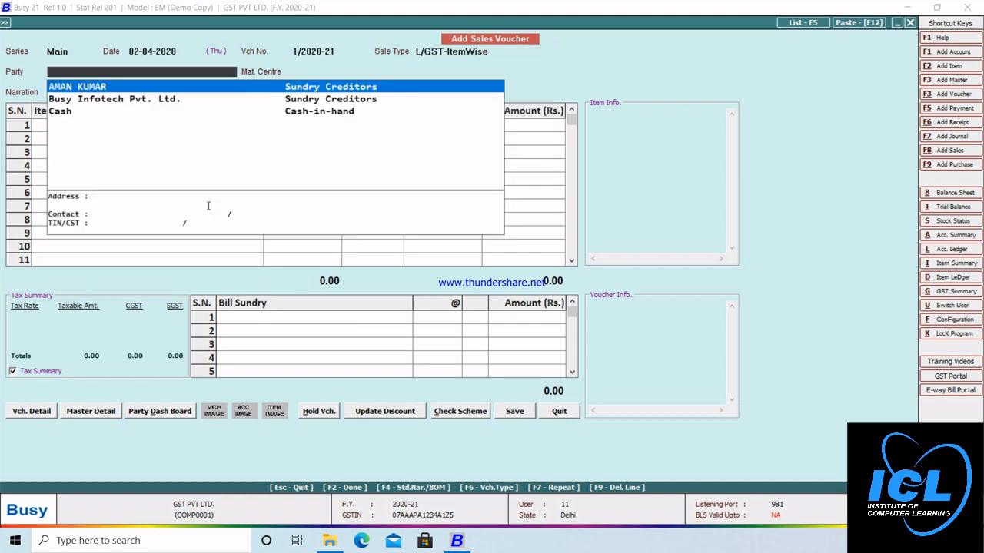
pyautogui.press('Down')
pyautogui.press('Down')
pyautogui.press('Return')
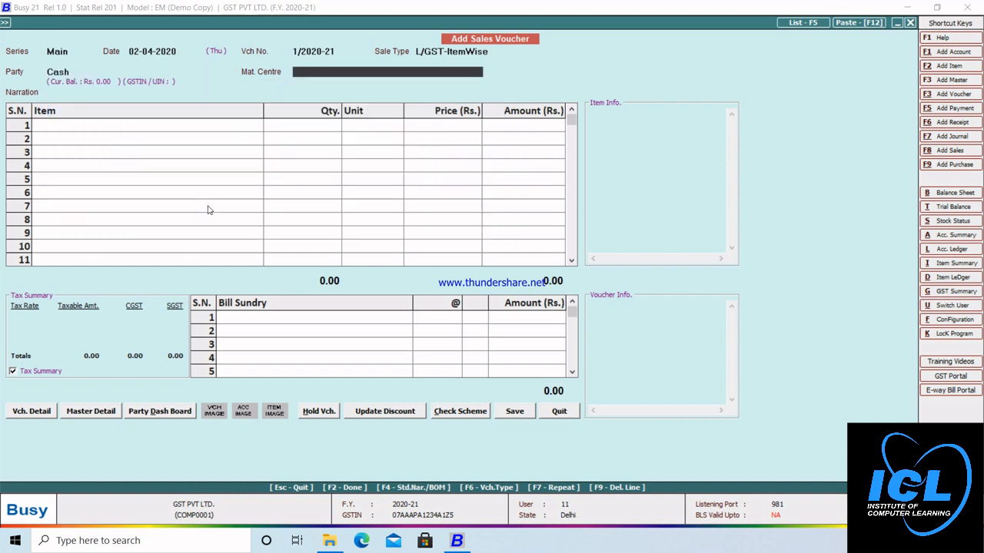
pyautogui.press('Return')
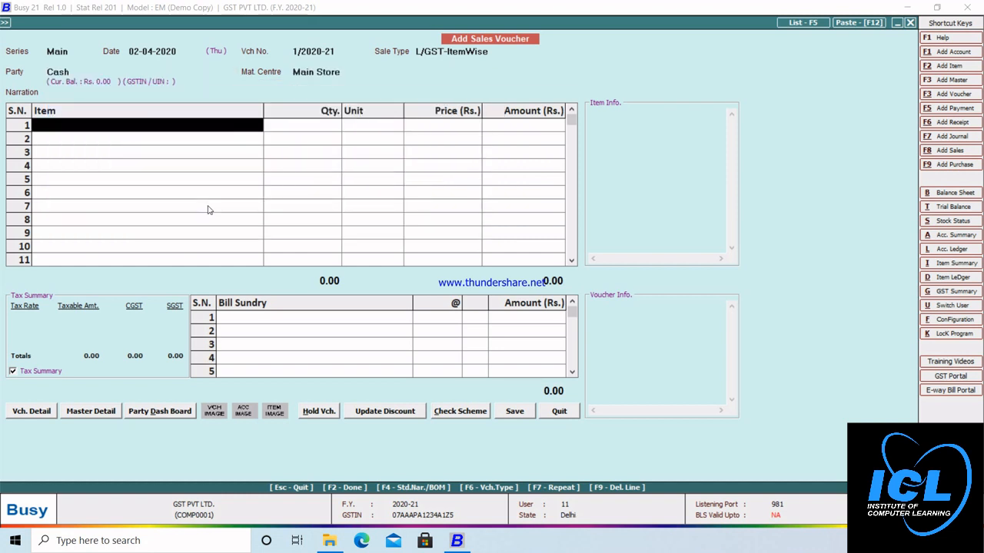
# Step: Bill 1 GHEE at 610 and accept its GST breakdown (640.50)
pyautogui.press('Return')
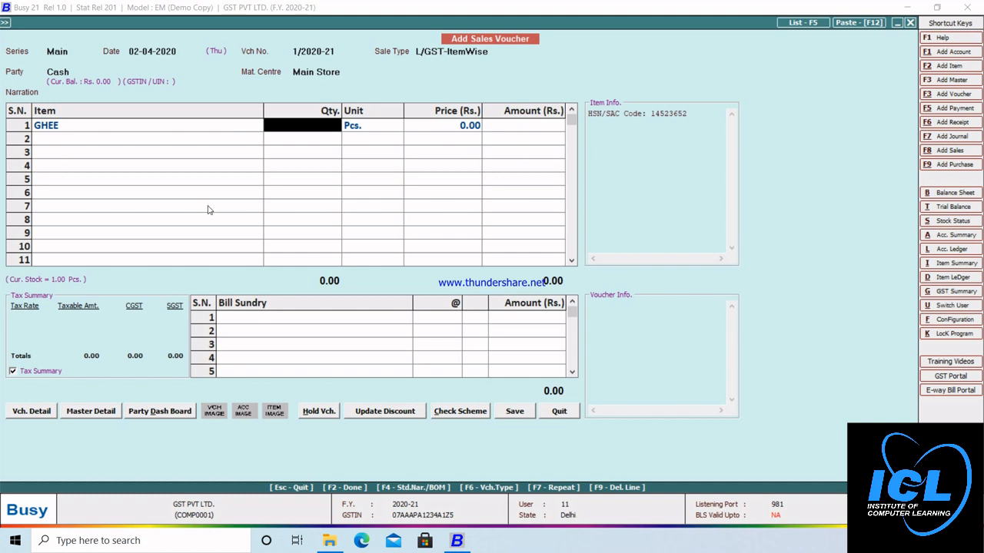
pyautogui.write('1')
pyautogui.press('Return')
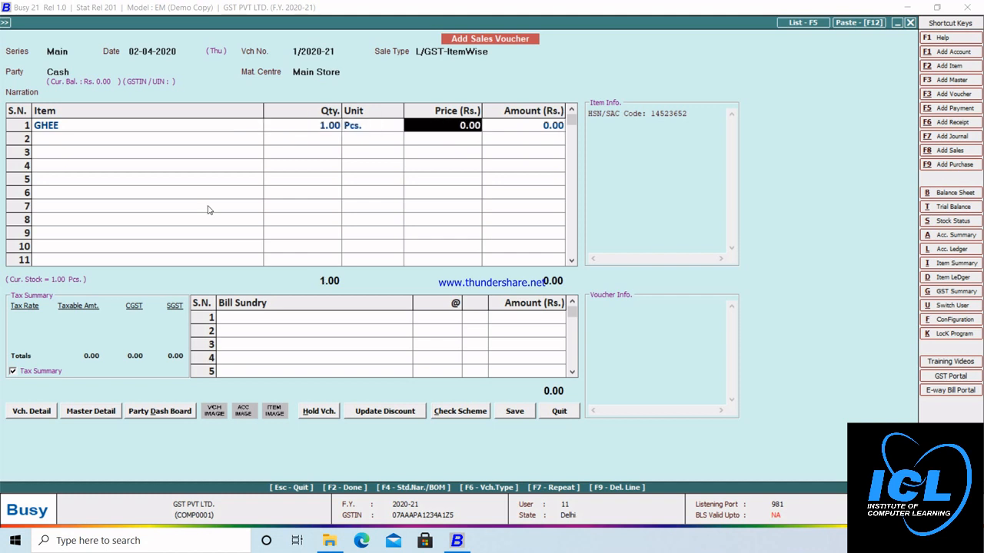
pyautogui.write('6')
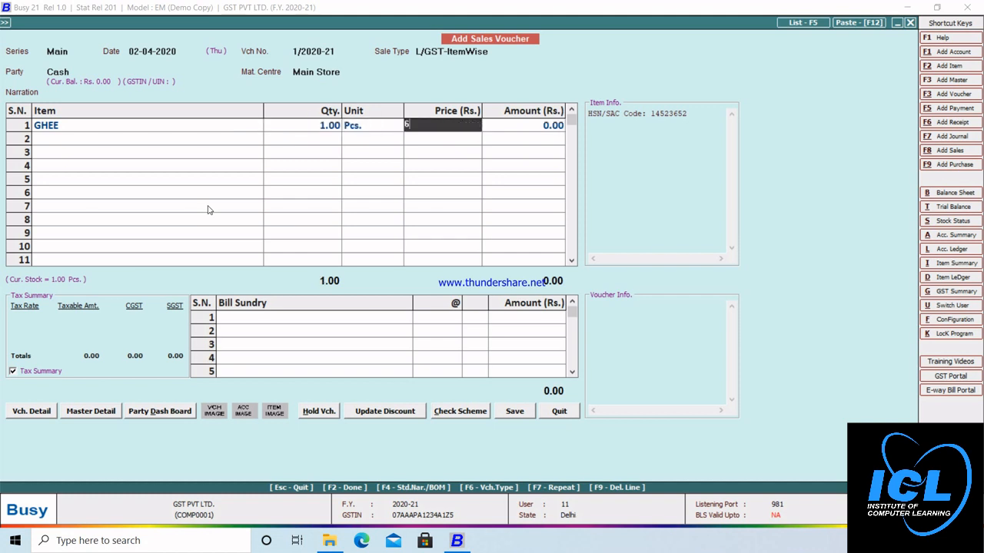
pyautogui.write('10')
pyautogui.press('Return')
pyautogui.press('Return')
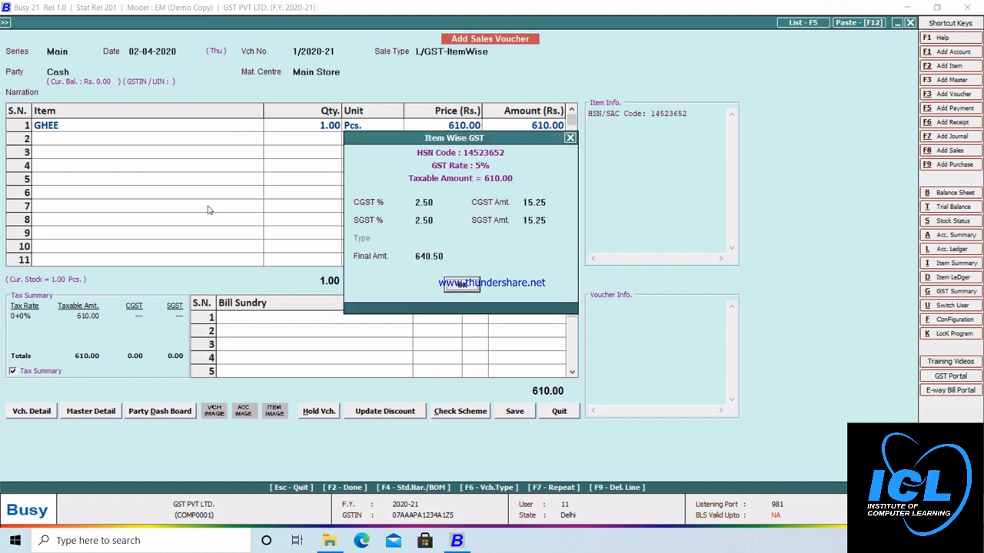
pyautogui.press('Return')
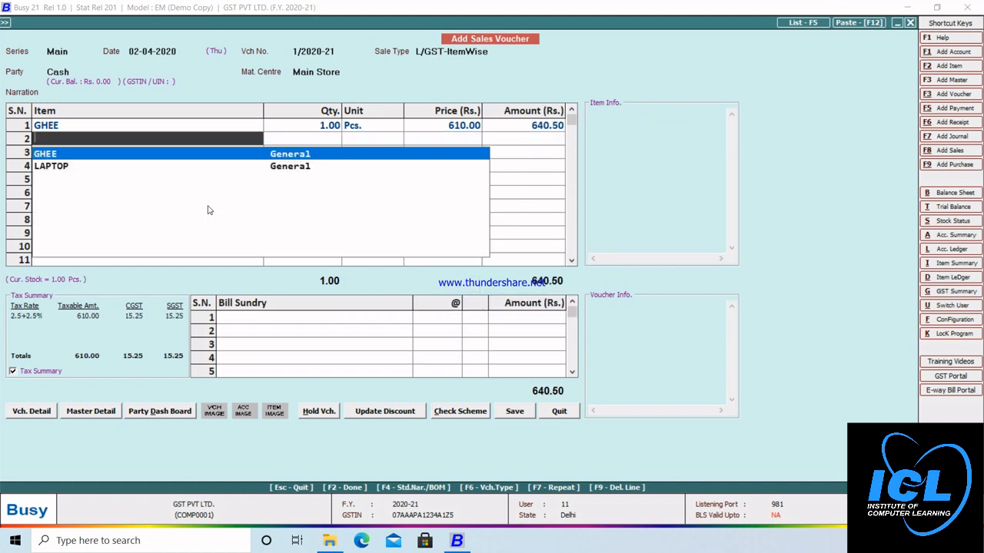
# Step: Bill 1 LAPTOP at 35,620 and accept its 18% GST breakdown (42,031.60)
pyautogui.press('Down')
pyautogui.press('Return')
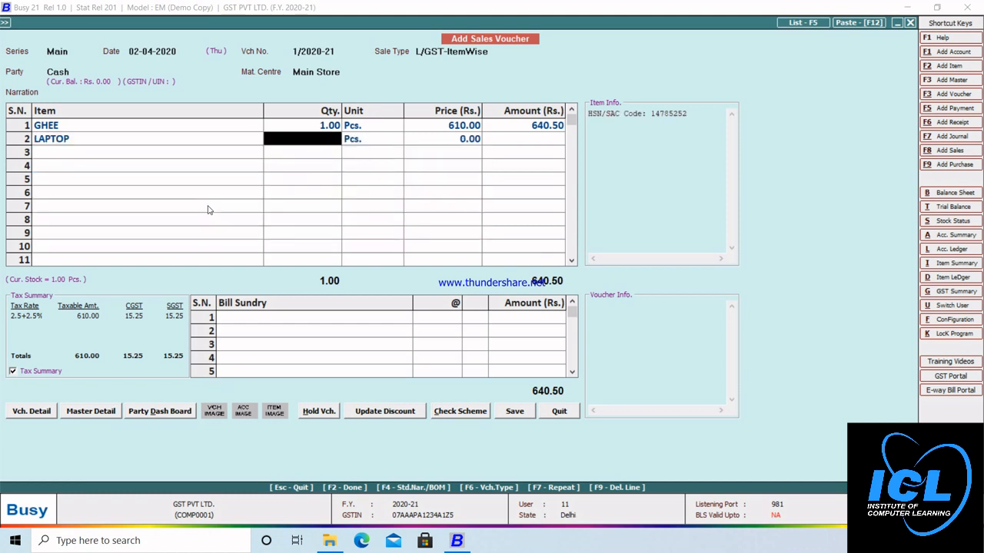
pyautogui.write('1')
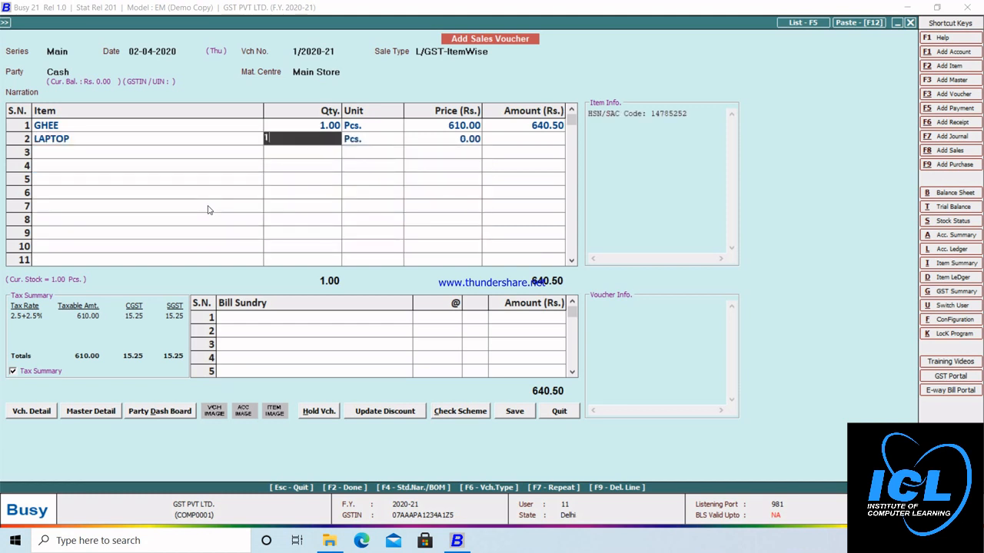
pyautogui.press('Return')
pyautogui.press('Return')
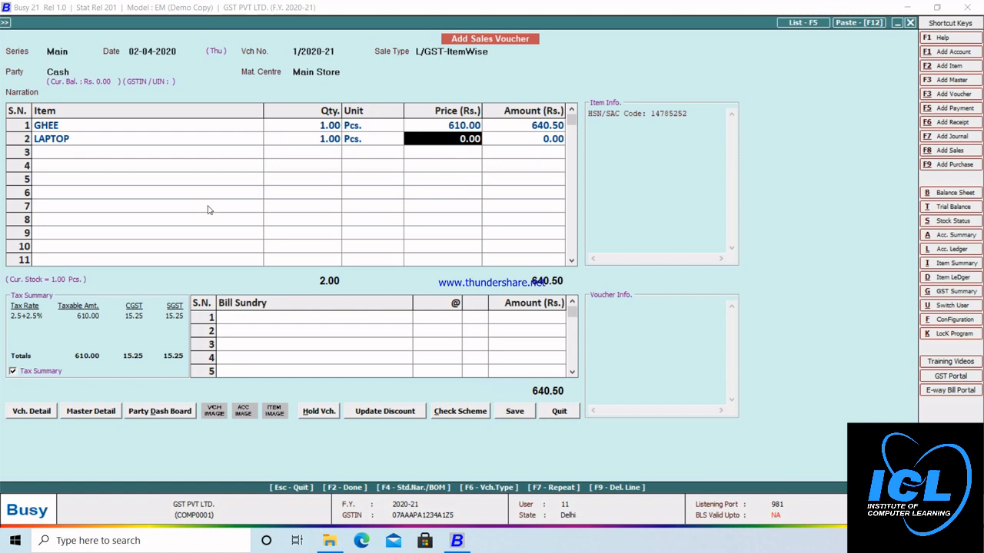
pyautogui.write('35,62')
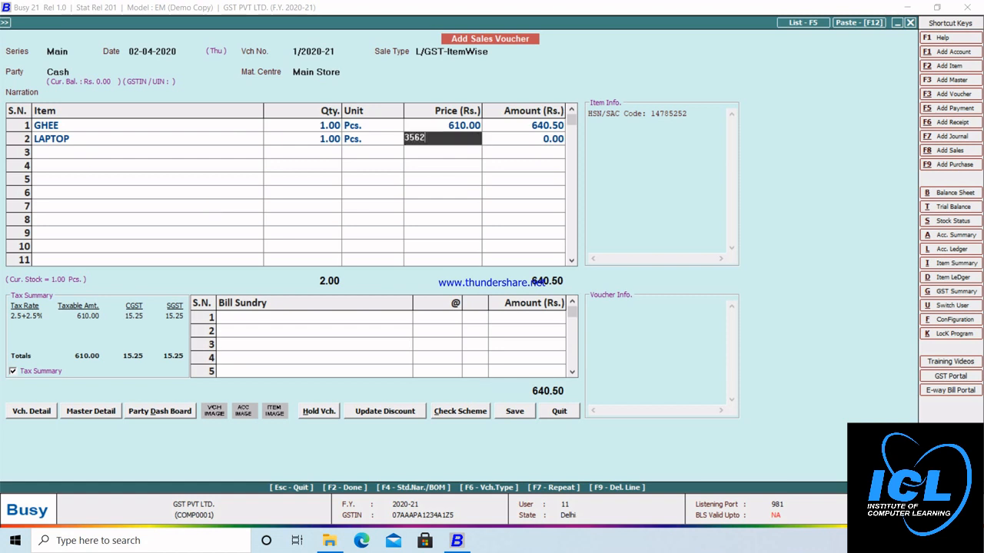
pyautogui.write('0')
pyautogui.press('Return')
pyautogui.press('Return')
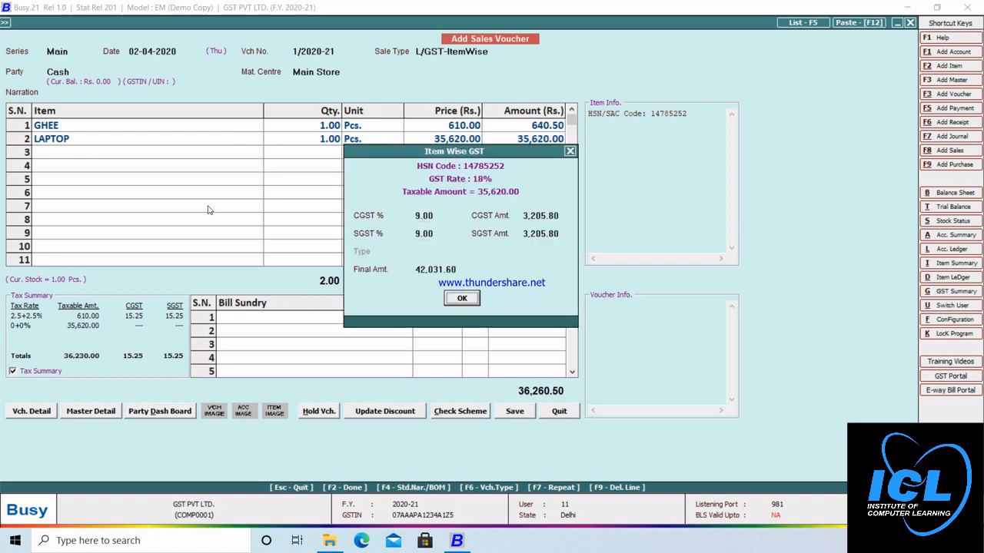
pyautogui.press('Return')
pyautogui.press('Return')
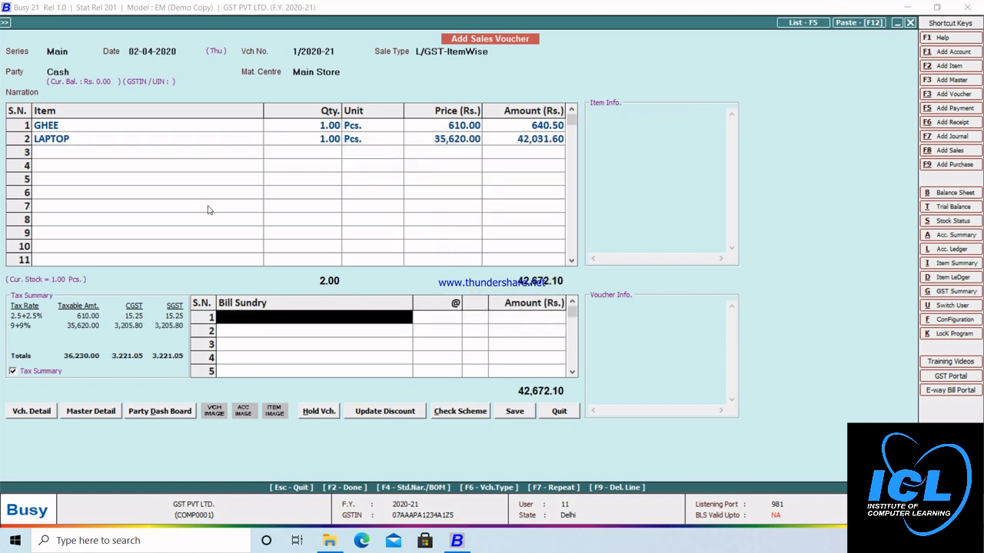
# Step: Add a 1% Discount bill sundry (426.72), save the voucher and agree to print the invoice
pyautogui.write('d')
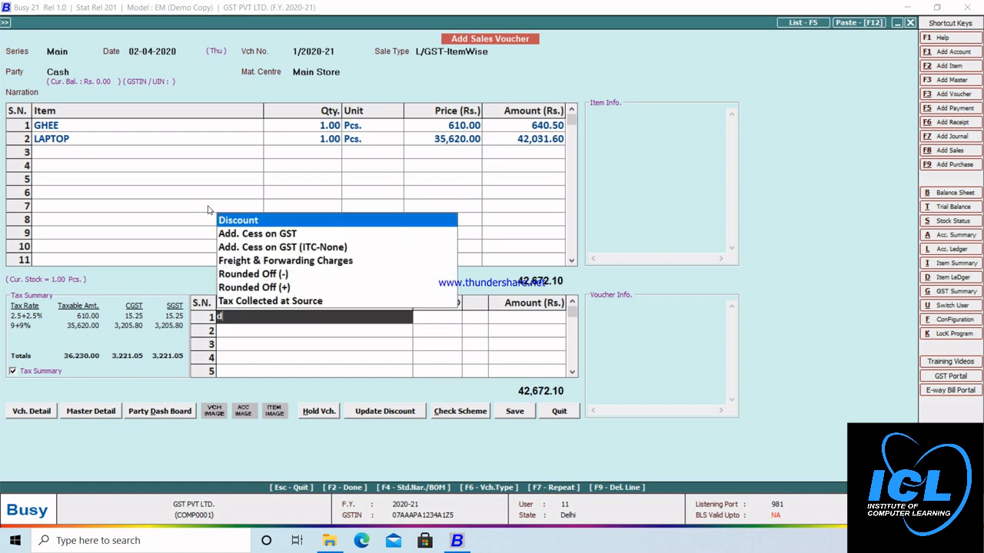
pyautogui.press('Return')
pyautogui.write('1')
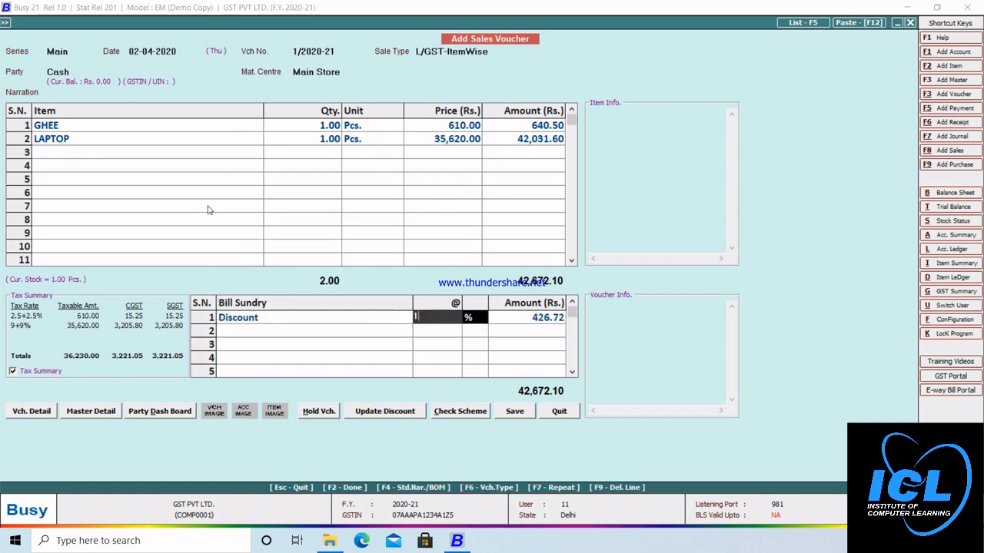
pyautogui.press('Return')
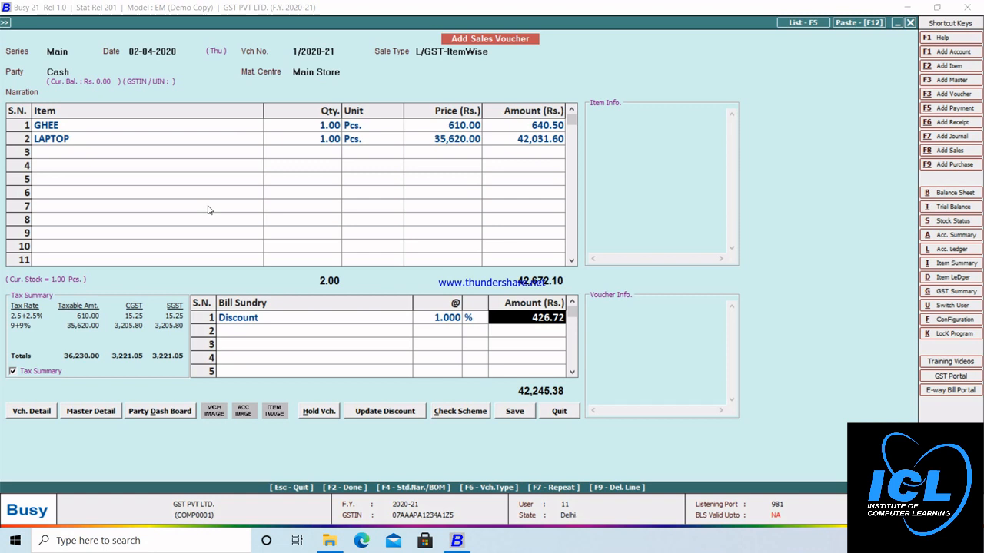
pyautogui.click(513, 413)
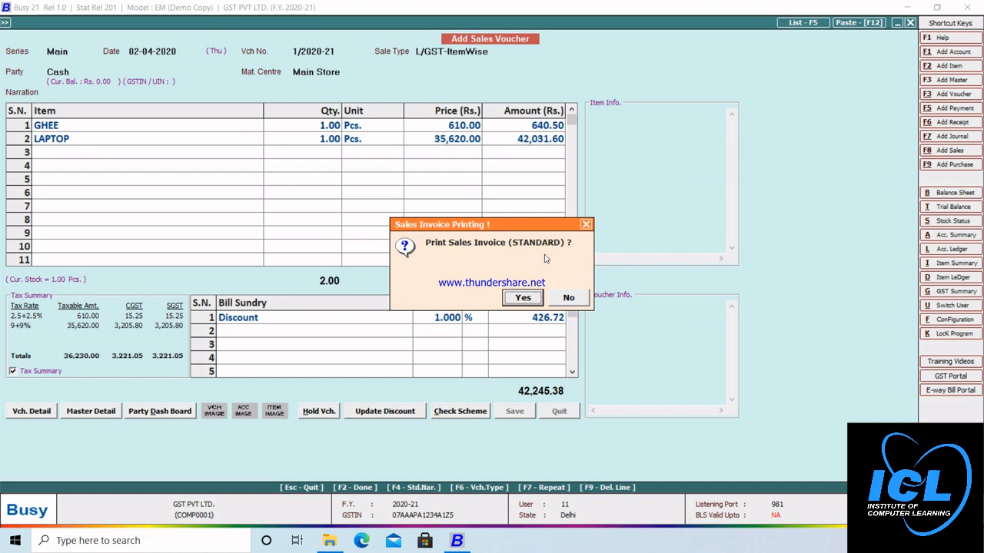
pyautogui.click(520, 299)
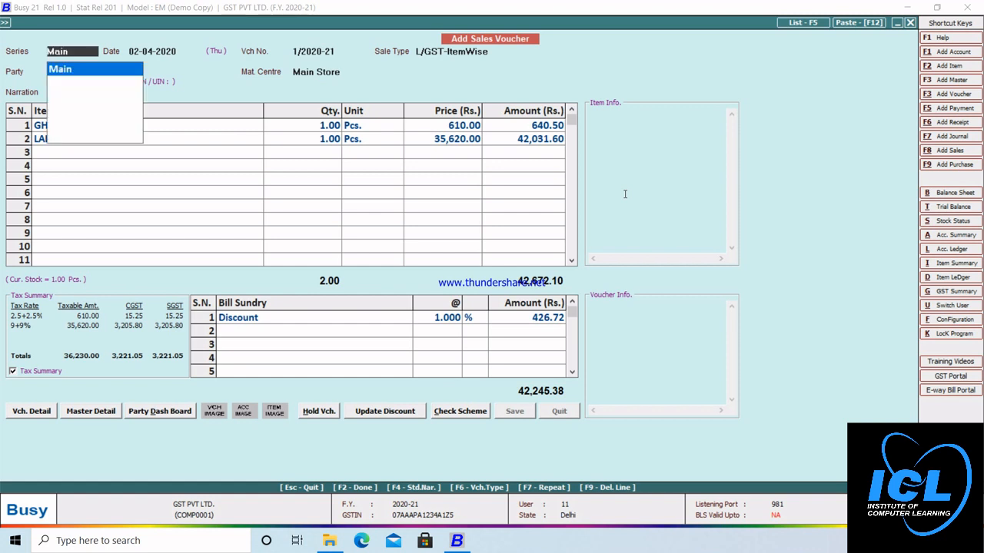
# Step: Keep the STANDARD invoice format with 1 copy, choose Preview, and save the print configuration
pyautogui.press('Down')
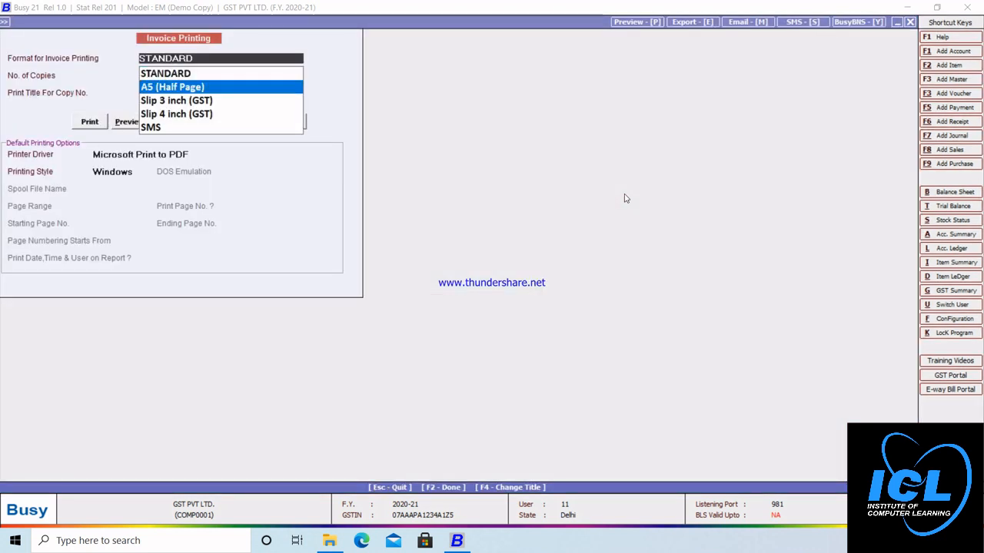
pyautogui.press('Up')
pyautogui.press('Return')
pyautogui.press('Return')
pyautogui.press('Return')
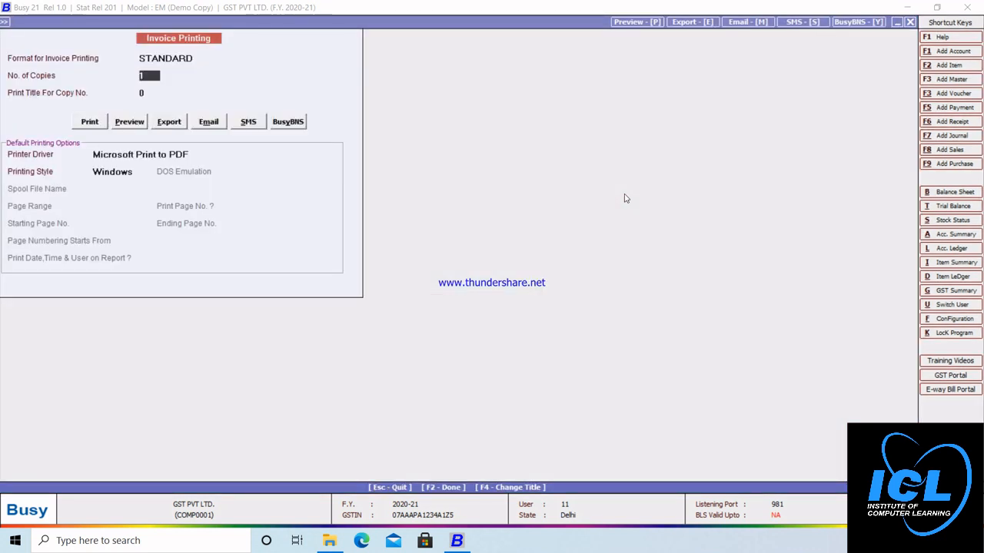
pyautogui.press('Right')
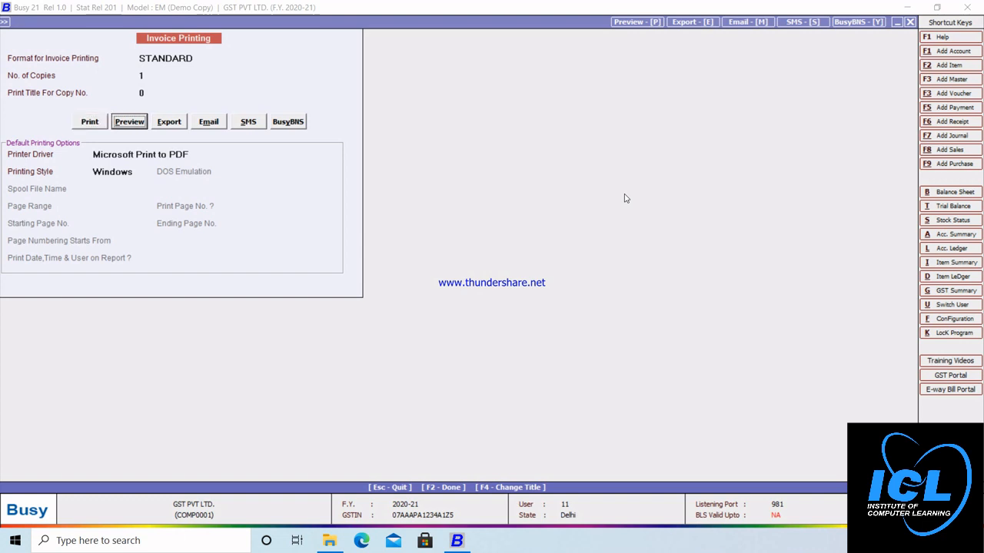
pyautogui.press('Return')
pyautogui.press('Return')
pyautogui.press('F2')
pyautogui.press('Return')
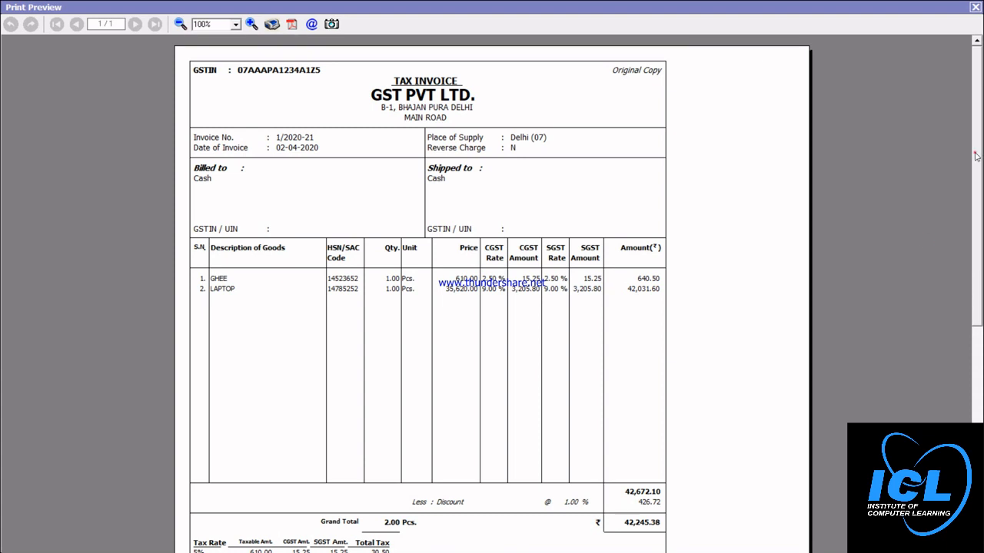
# Step: Scroll invoice 1/2020-21 down to its tax breakdown and signature block, then close the preview
pyautogui.moveTo(976, 156); pyautogui.dragTo(978, 196)
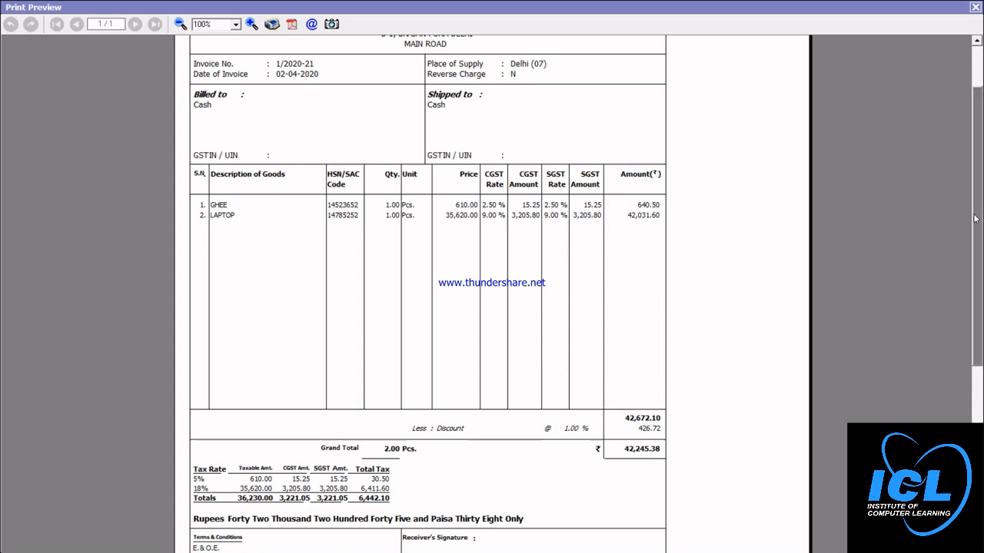
pyautogui.scroll(-5, 974, 219)
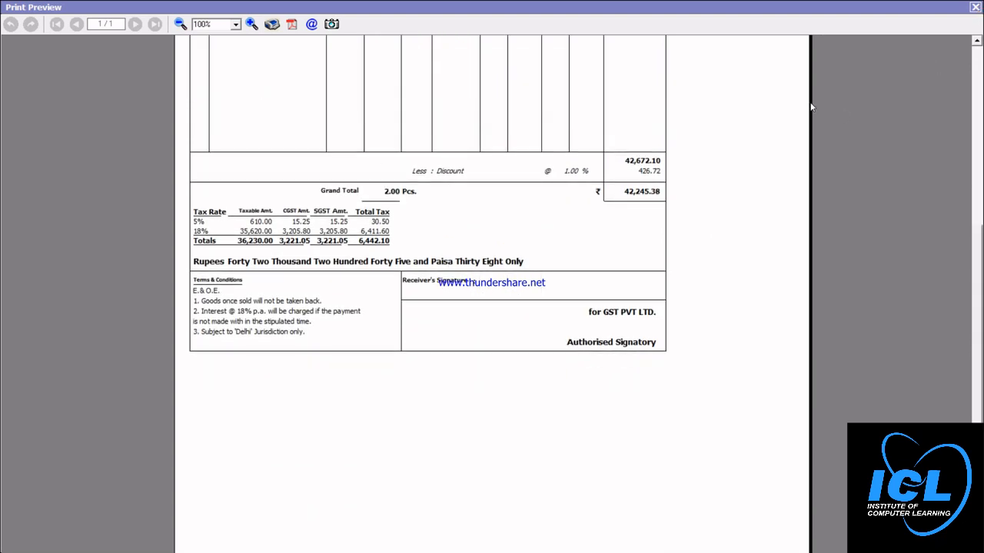
pyautogui.click(975, 7)
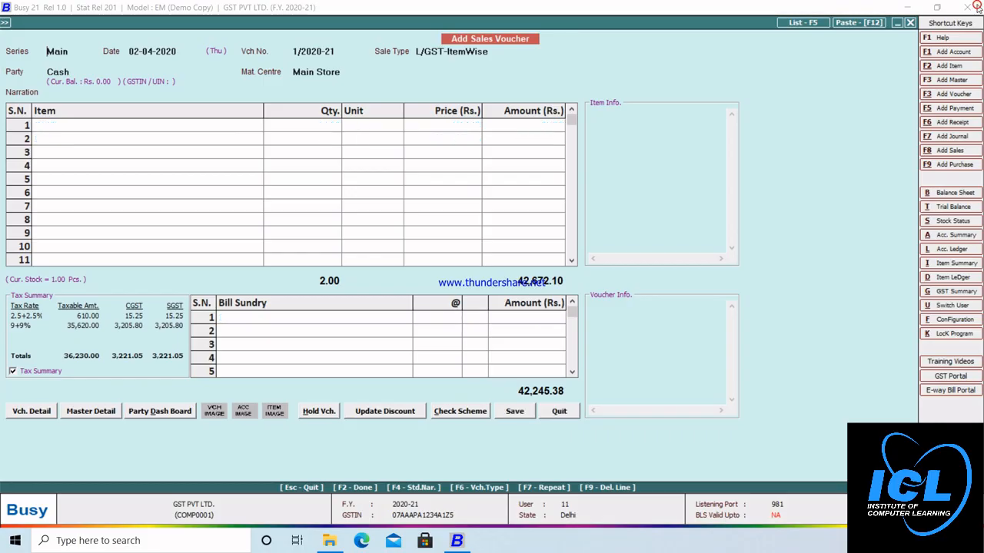
# Step: Leave the sales voucher and open Display > GST Reports > GST Summaries > GST Summary
pyautogui.press('Return')
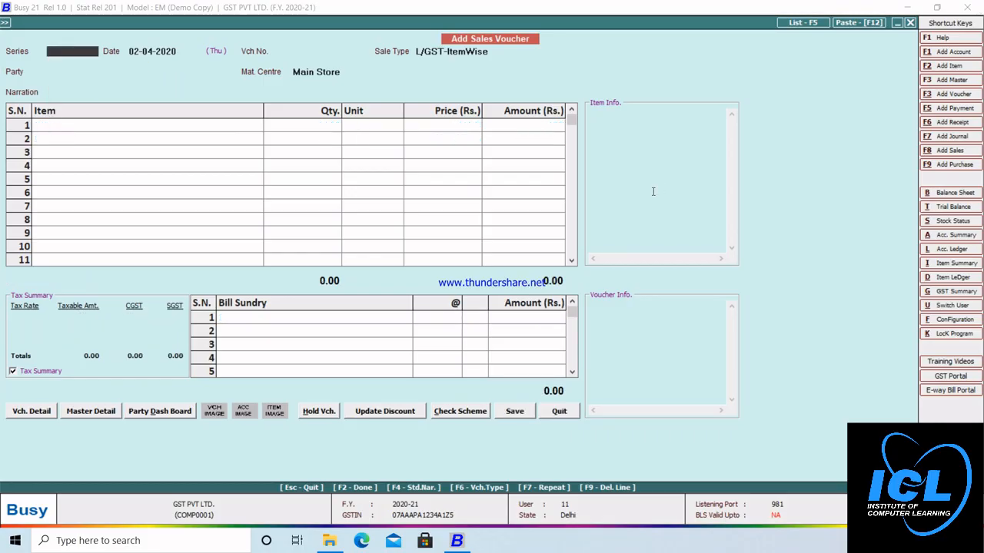
pyautogui.press('Escape')
pyautogui.press('Escape')
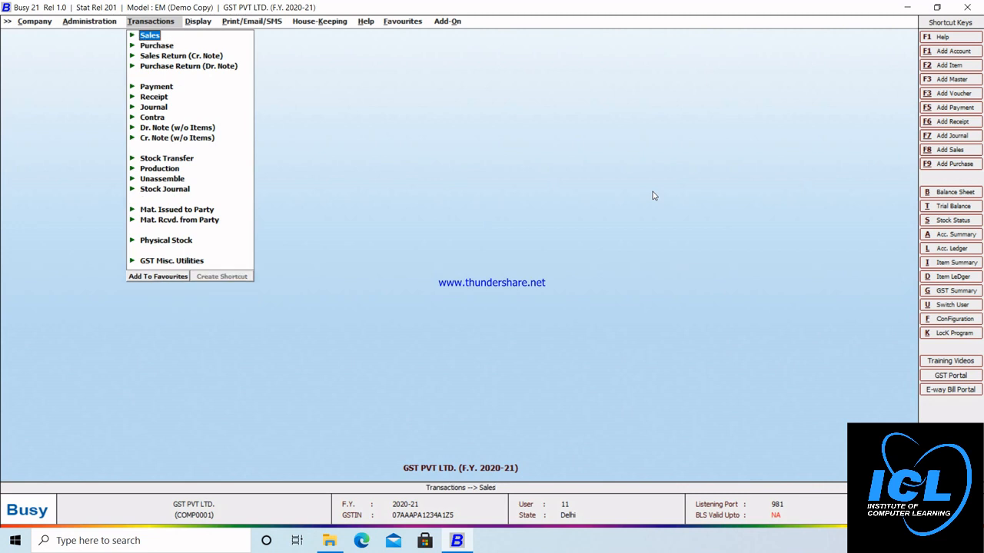
pyautogui.press('Right')
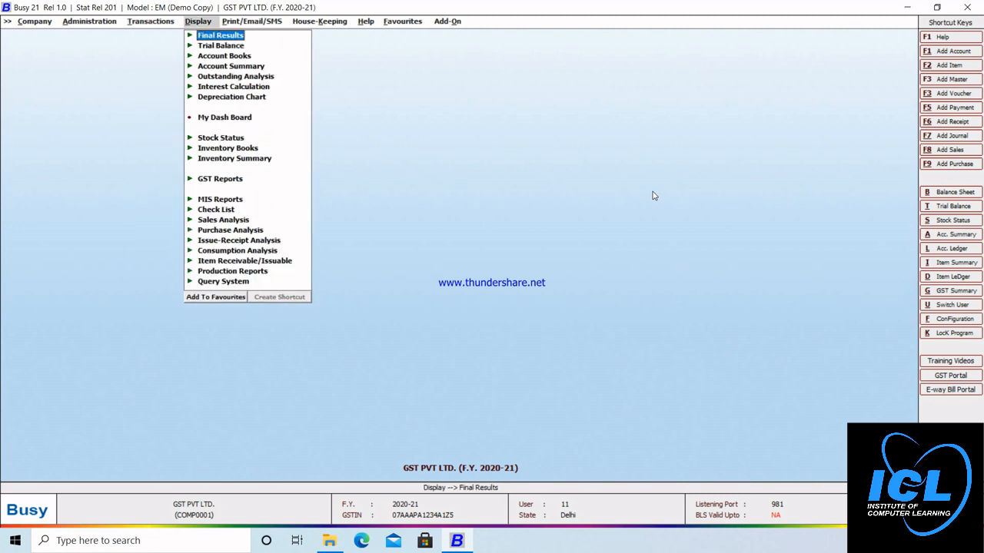
pyautogui.press('Down')
pyautogui.press('Down')
pyautogui.press('Down')
pyautogui.press('Down')
pyautogui.press('Down')
pyautogui.press('Down')
pyautogui.press('Down')
pyautogui.press('Down')
pyautogui.press('Down')
pyautogui.press('Down')
pyautogui.press('Down')
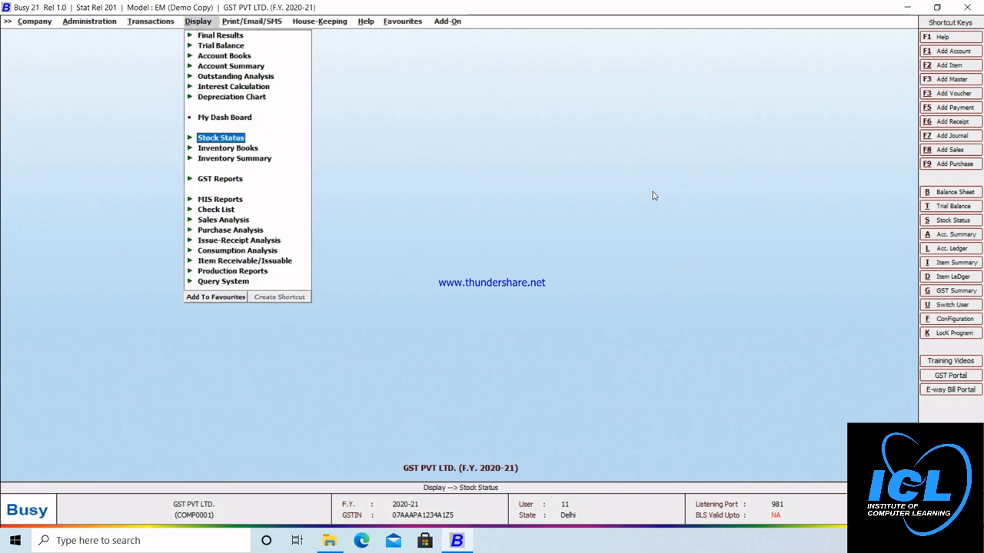
pyautogui.press('Return')
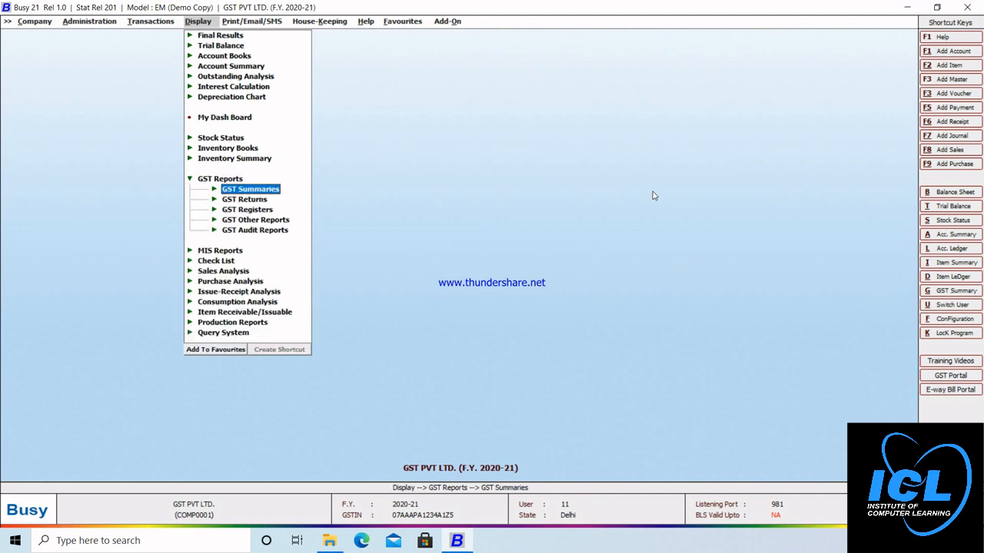
pyautogui.press('Return')
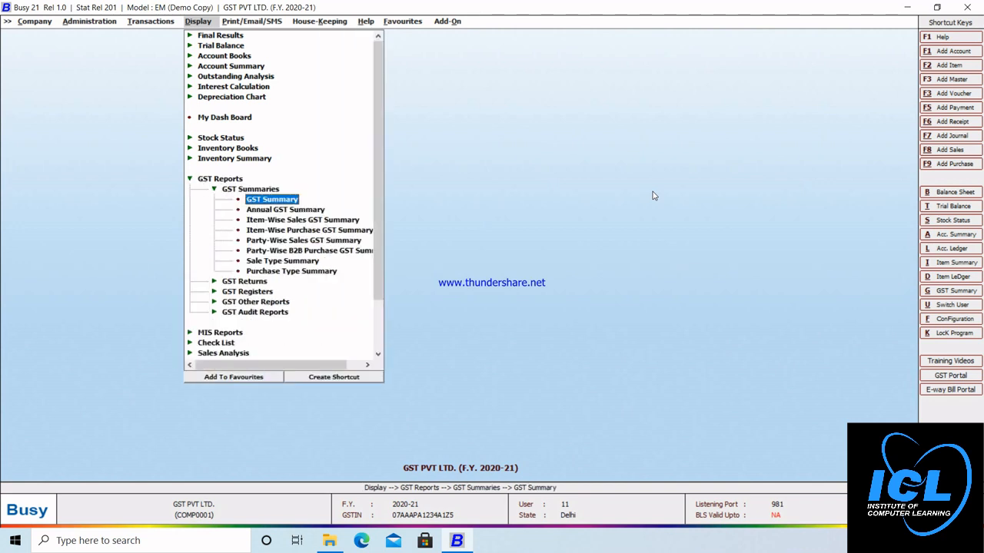
pyautogui.press('Return')
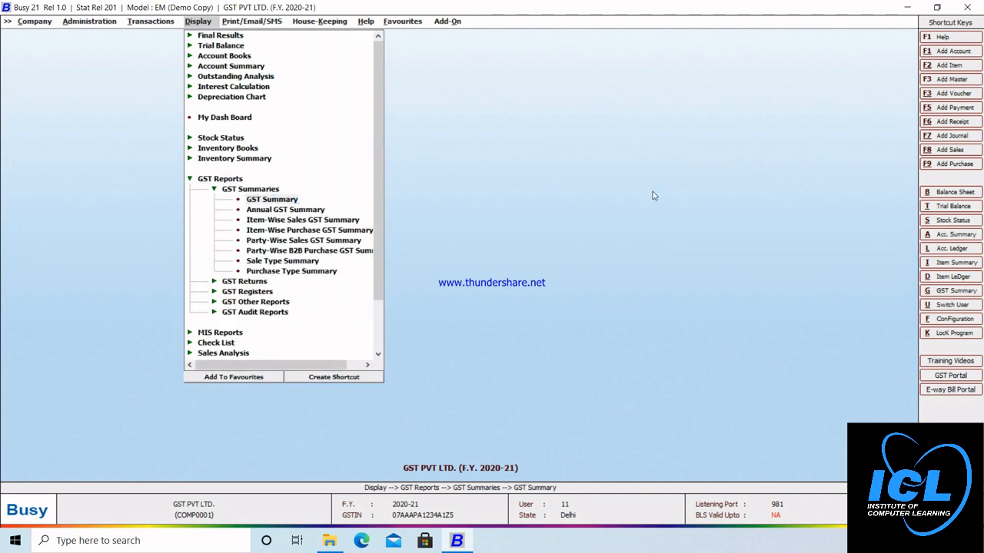
# Step: Generate the GST Summary for 01-04-2020 to 02-04-2020, review the 657.10 GST payable, then close it
pyautogui.press('Return')
pyautogui.press('Return')
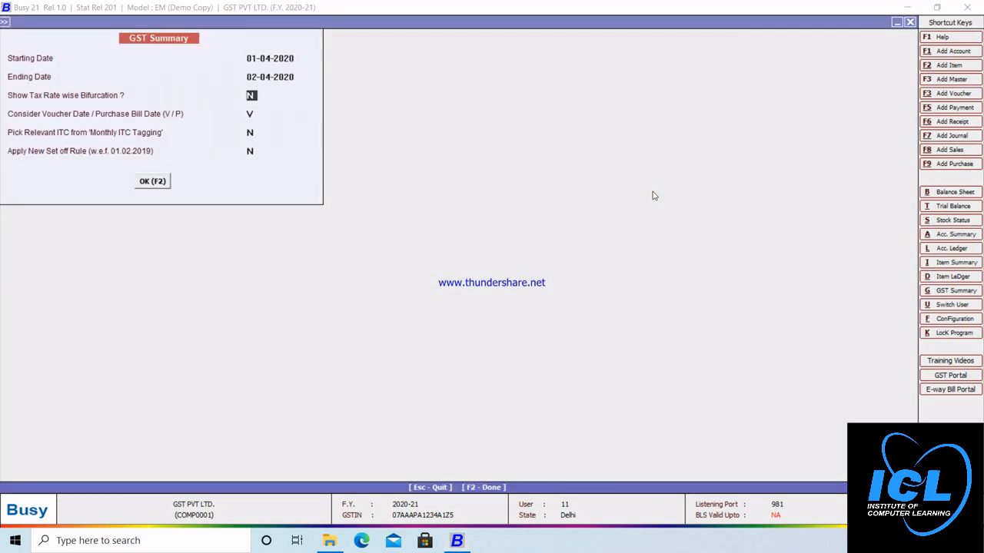
pyautogui.press('Return')
pyautogui.press('Return')
pyautogui.press('Return')
pyautogui.press('Return')
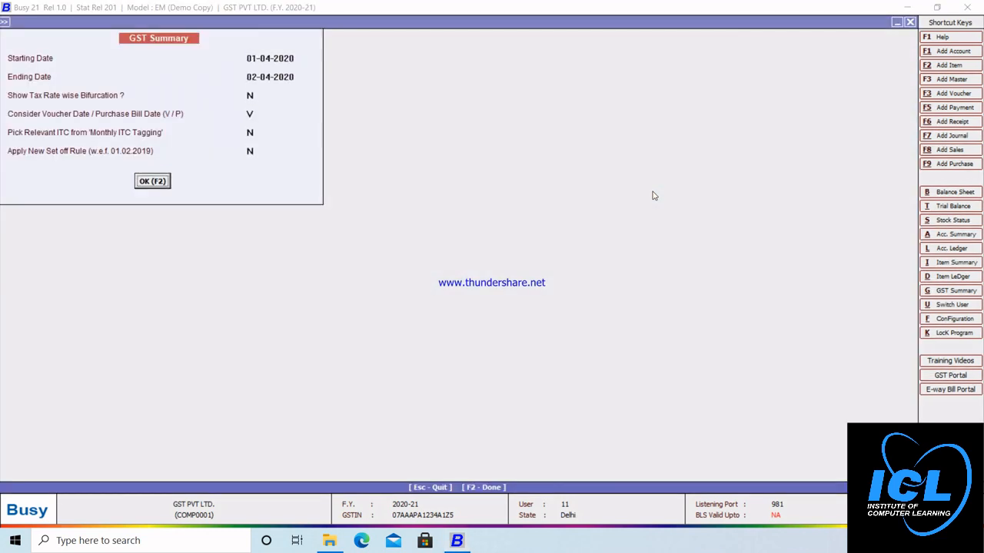
pyautogui.press('Return')
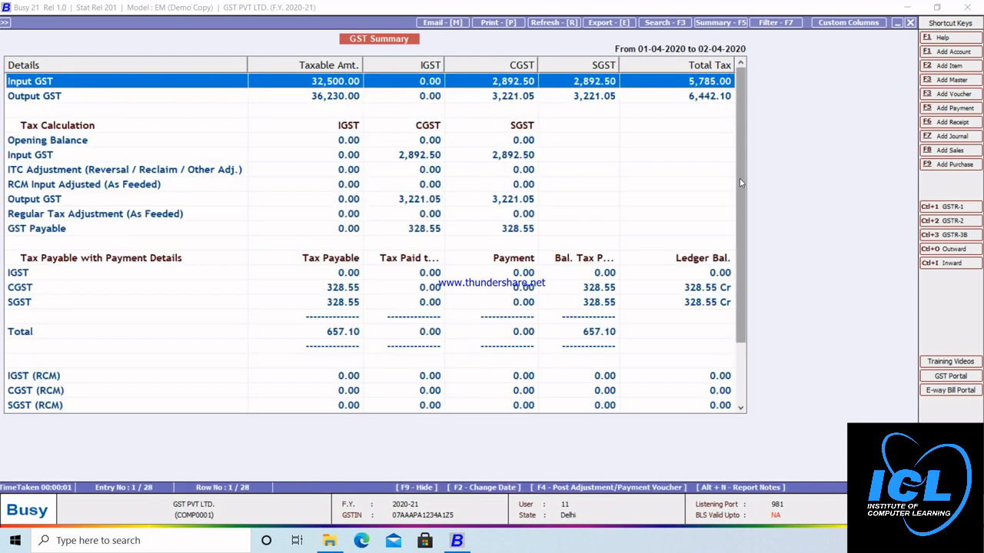
pyautogui.moveTo(740, 183); pyautogui.dragTo(743, 216)
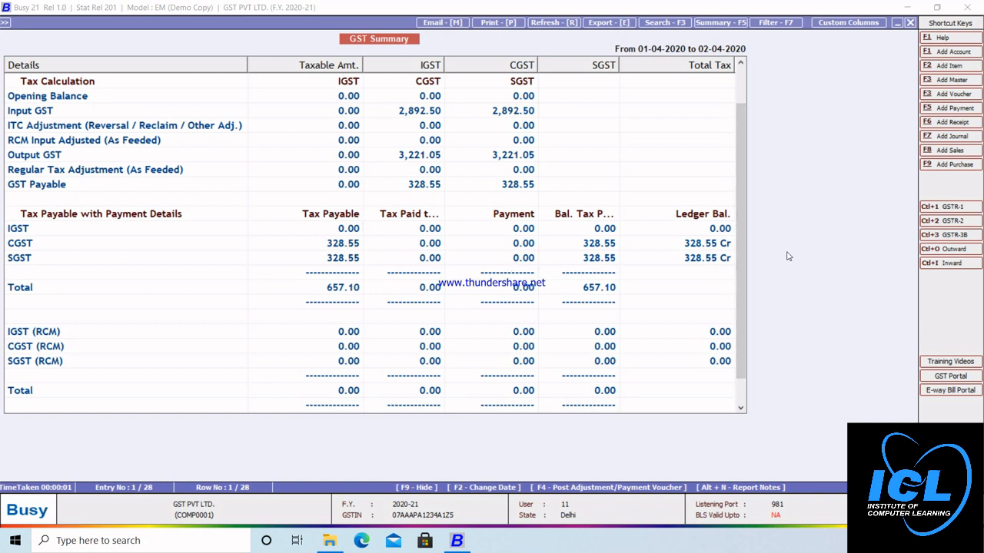
pyautogui.moveTo(742, 279); pyautogui.dragTo(749, 241)
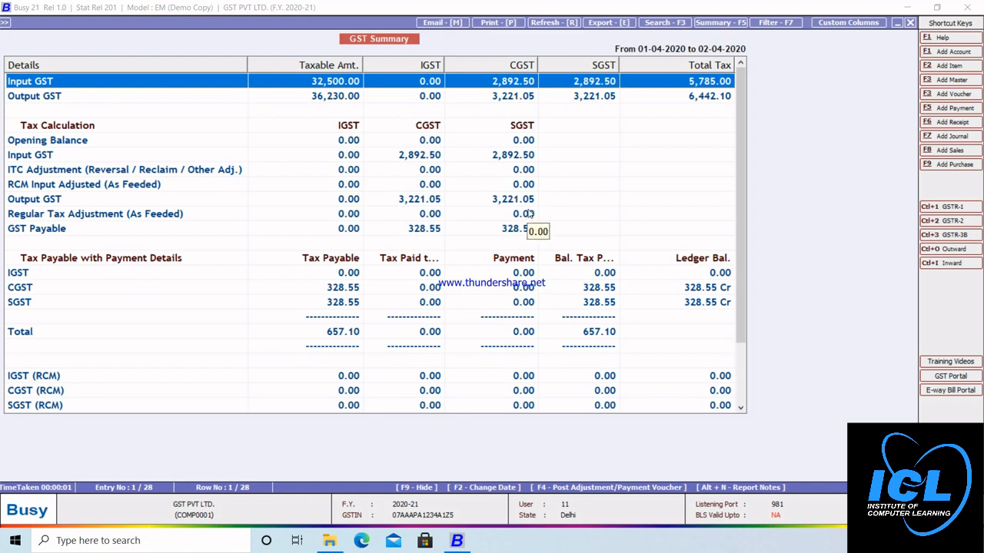
pyautogui.press('Escape')
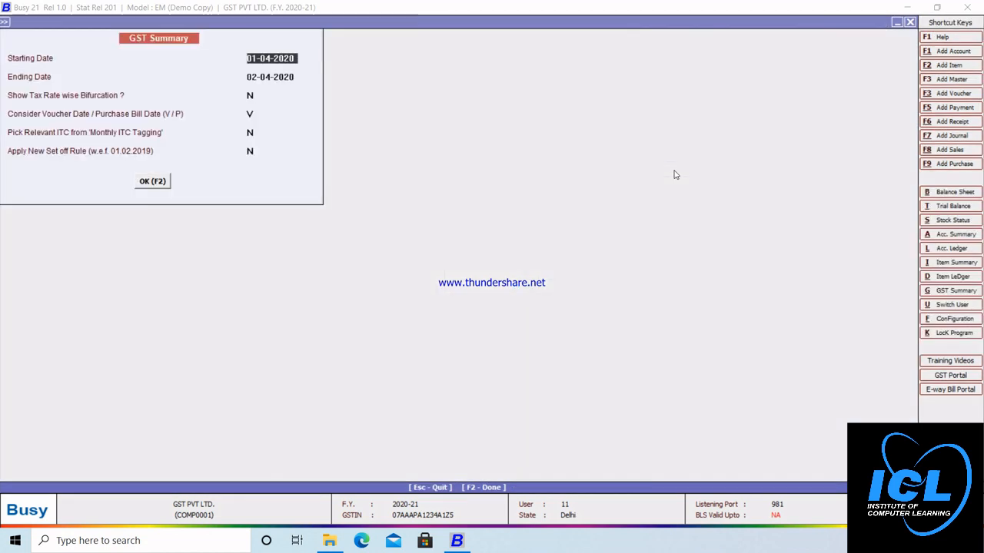
# Step: Go back to the Display menu and open the GST Returns > GSTR-3B report options
pyautogui.press('Escape')
pyautogui.press('Escape')
pyautogui.press('Escape')
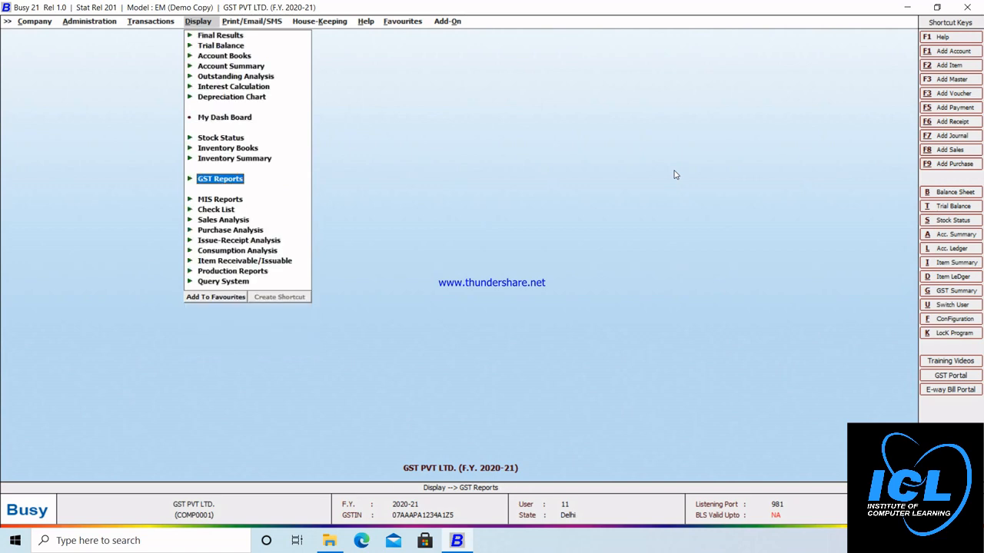
pyautogui.press('Return')
pyautogui.press('Right')
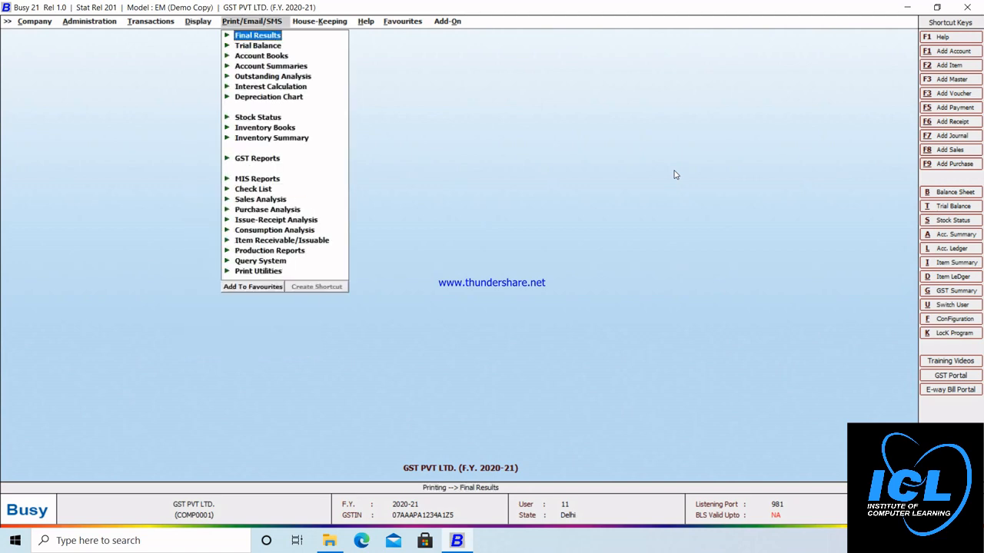
pyautogui.press('Left')
pyautogui.press('Down')
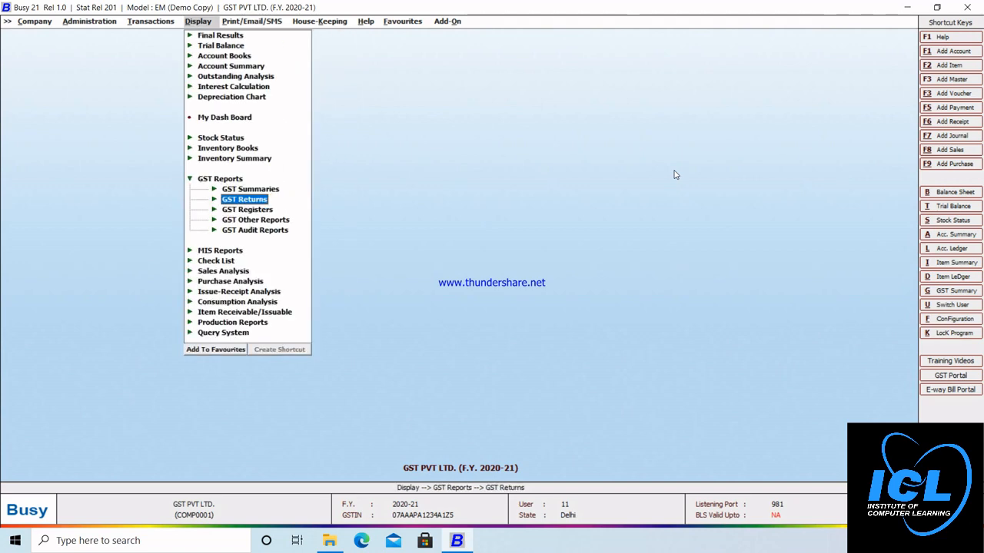
pyautogui.press('Return')
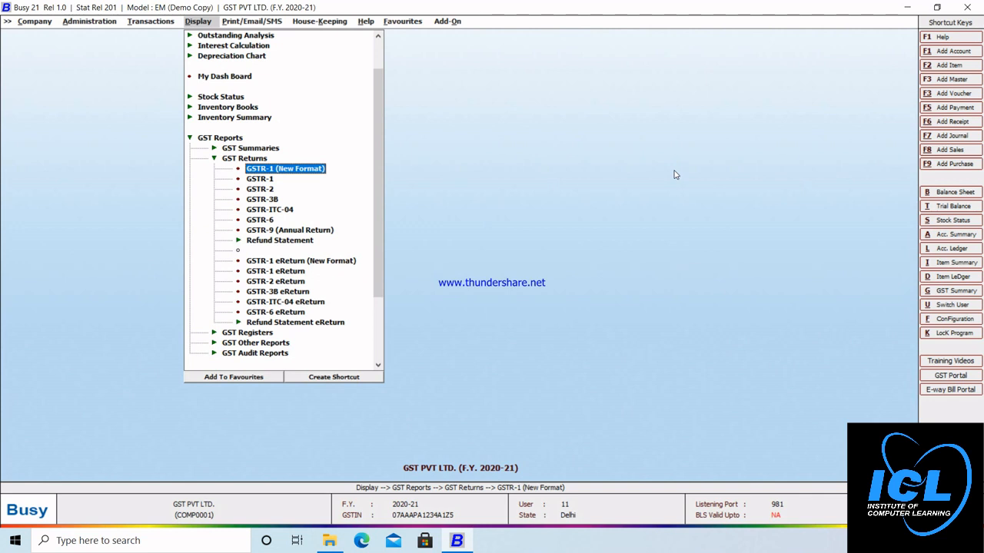
pyautogui.press('Down')
pyautogui.press('Down')
pyautogui.press('Down')
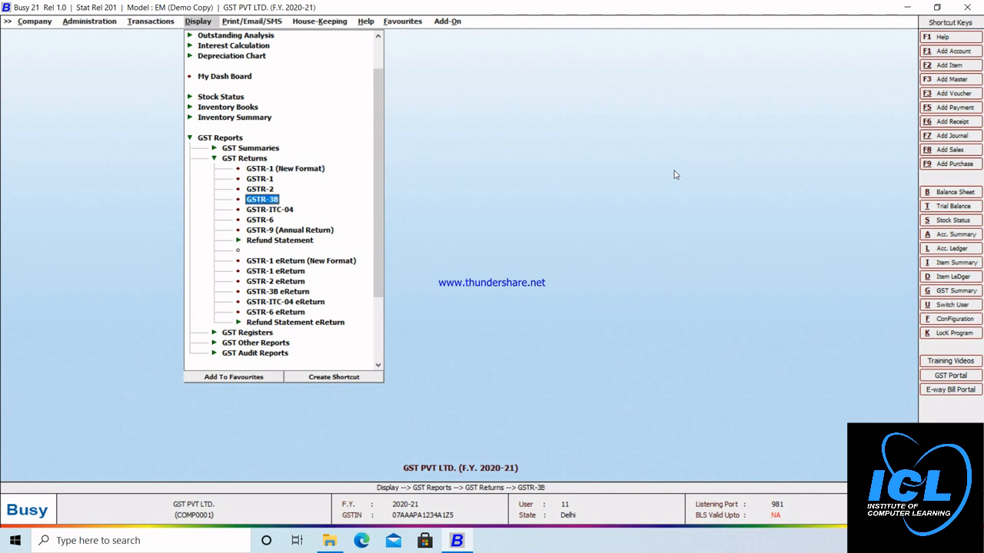
pyautogui.press('Return')
# Step: Generate GSTR-3B for 01-04-2020 to 02-04-2020, scroll through it, and bring up Print
pyautogui.press('Return')
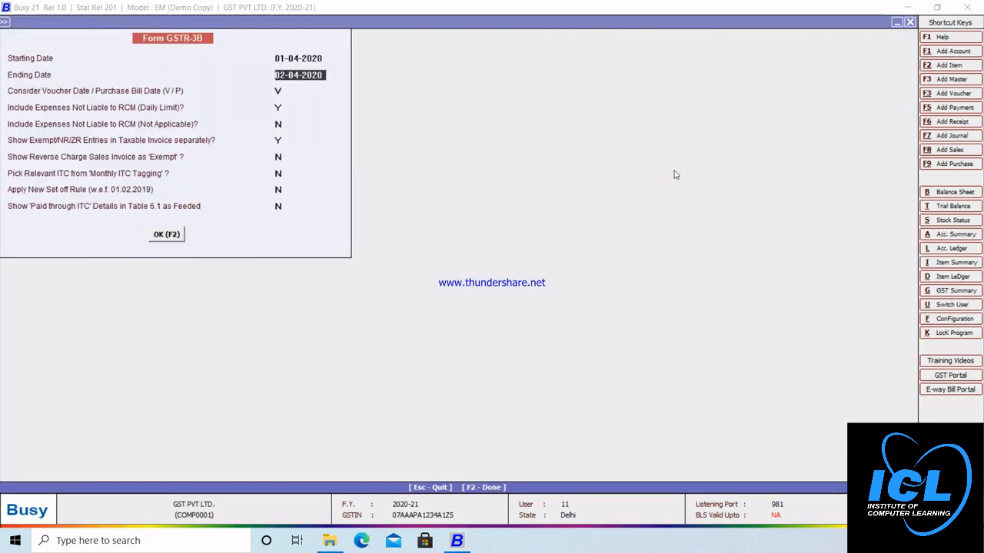
pyautogui.press('Return')
pyautogui.press('Return')
pyautogui.press('Return')
pyautogui.press('Return')
pyautogui.press('Return')
pyautogui.press('Return')
pyautogui.press('Return')
pyautogui.press('Return')
pyautogui.press('Return')
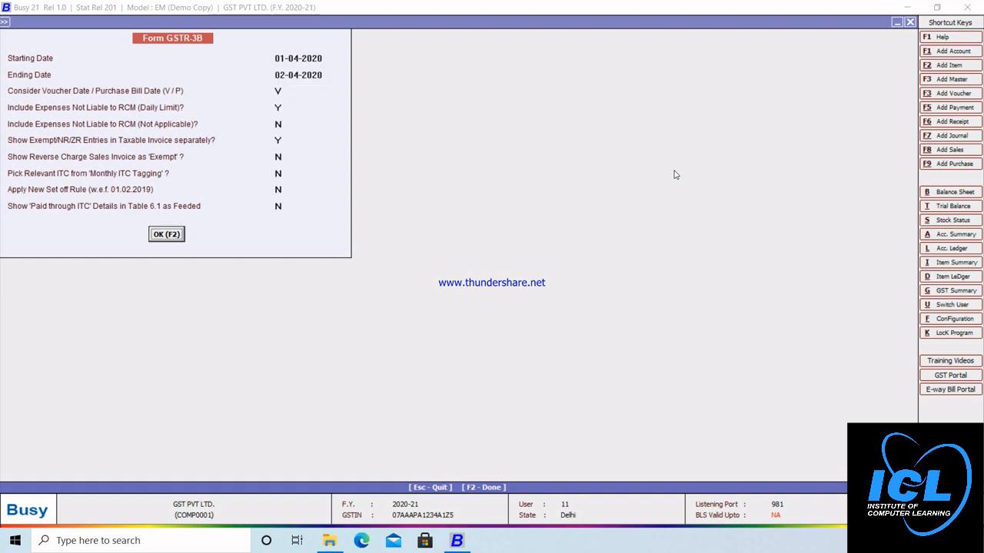
pyautogui.press('Return')
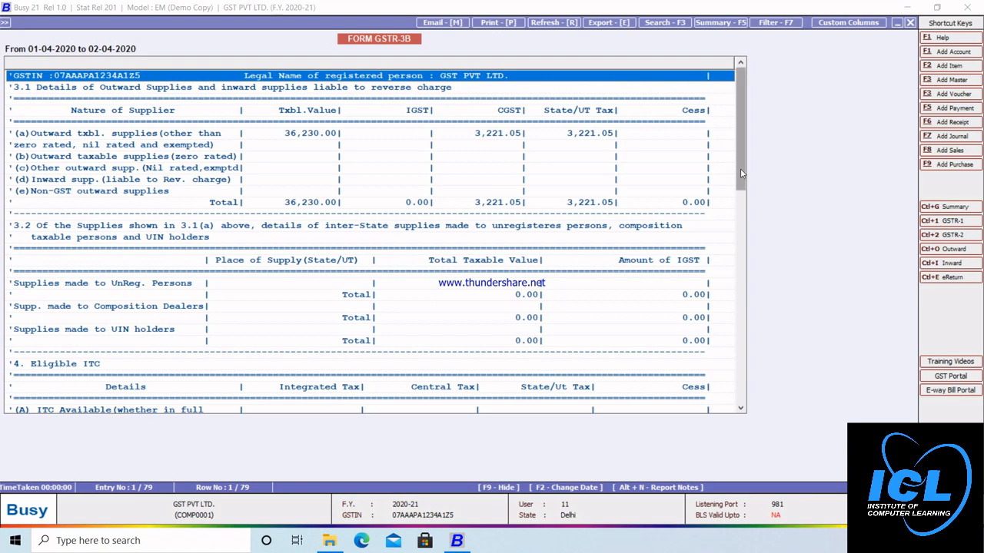
pyautogui.moveTo(740, 168); pyautogui.dragTo(730, 314)
pyautogui.scroll(-6, 730, 313)
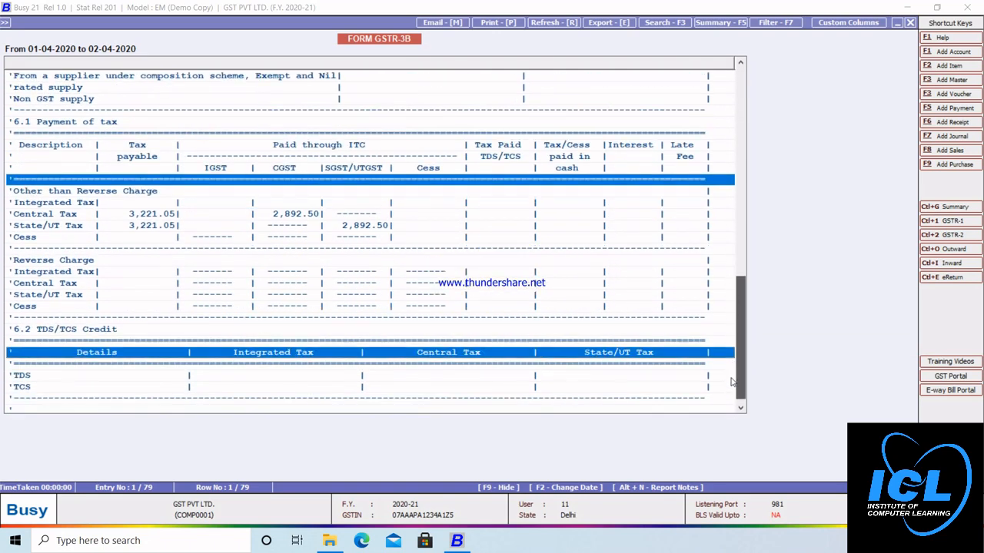
pyautogui.click(498, 23)
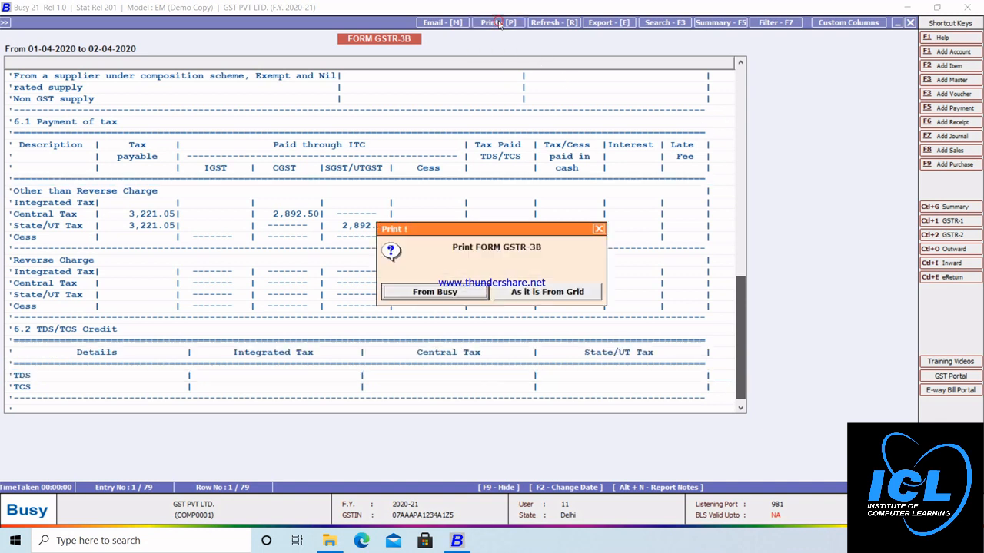
# Step: Preview the GSTR-3B printout in Busy's own format, view both pages, and close the preview
pyautogui.click(435, 292)
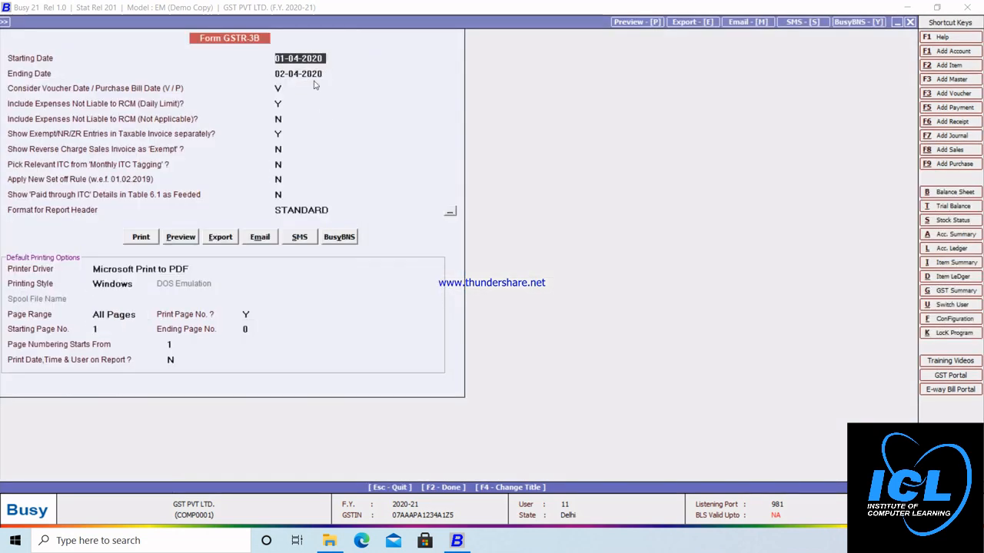
pyautogui.click(182, 238)
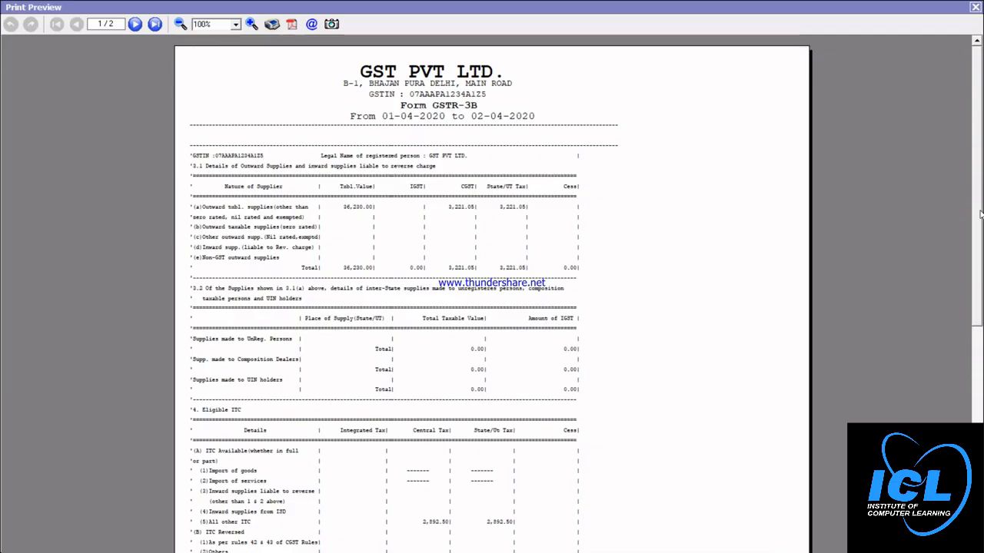
pyautogui.moveTo(980, 216); pyautogui.dragTo(968, 369)
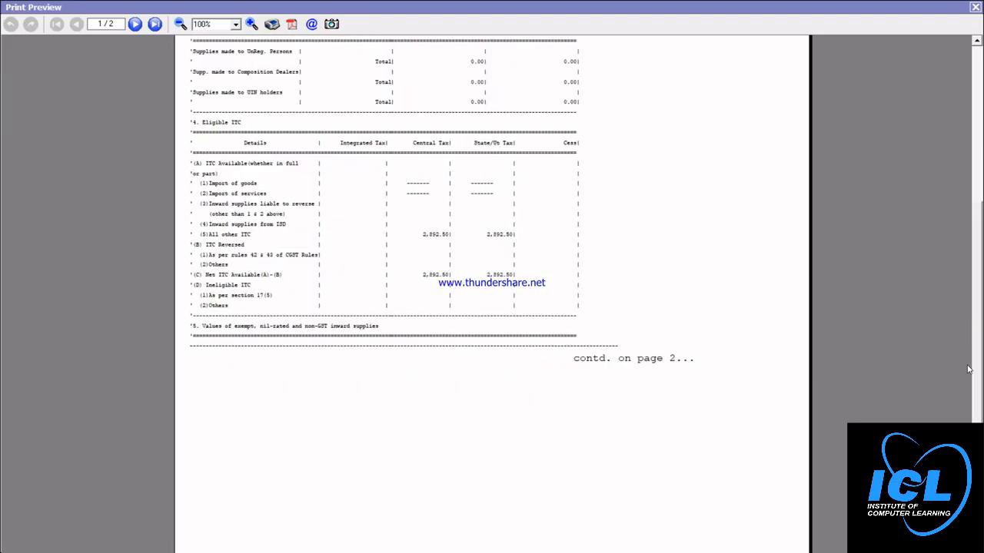
pyautogui.click(136, 25)
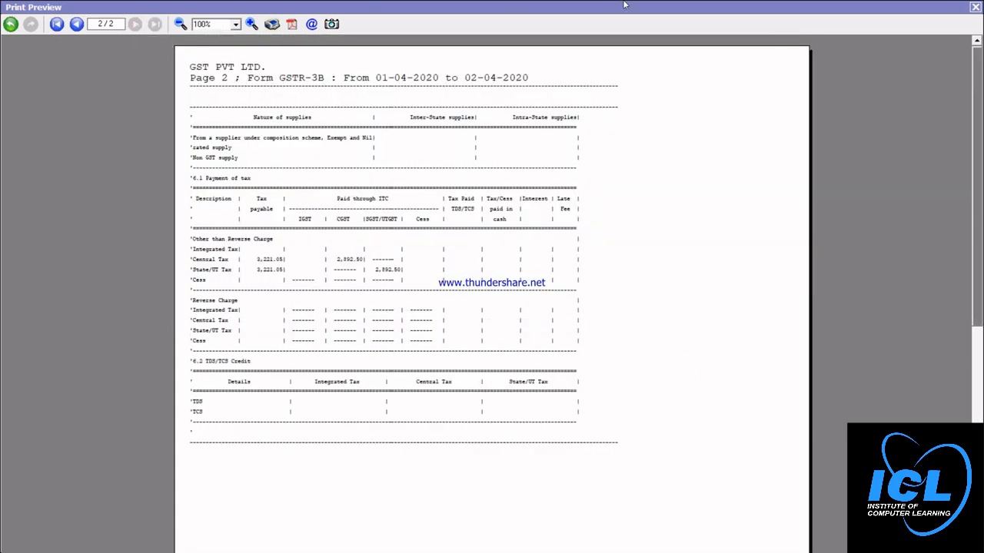
pyautogui.click(974, 7)
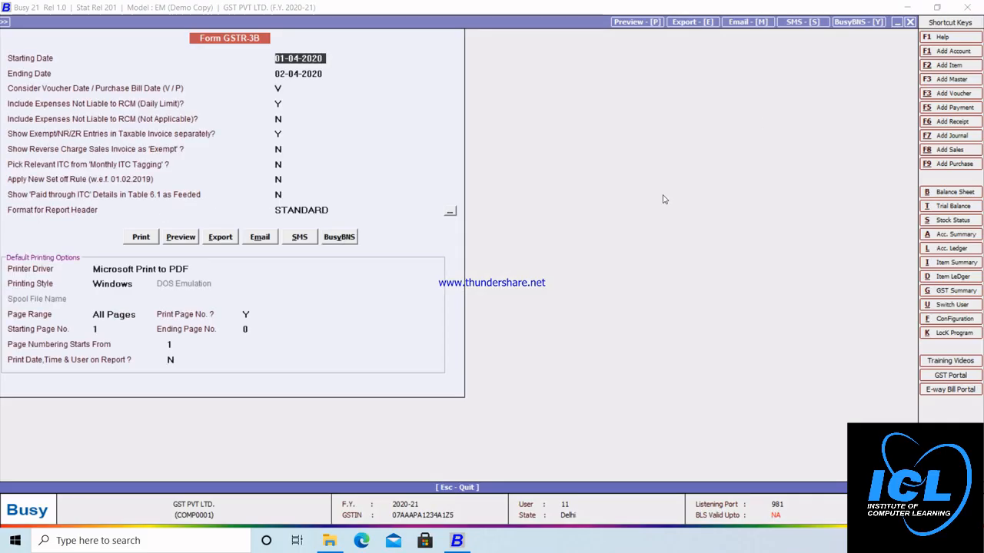
# Step: Close the print options and the GSTR-3B report, returning to the GST reports list
pyautogui.press('Escape')
pyautogui.press('Escape')
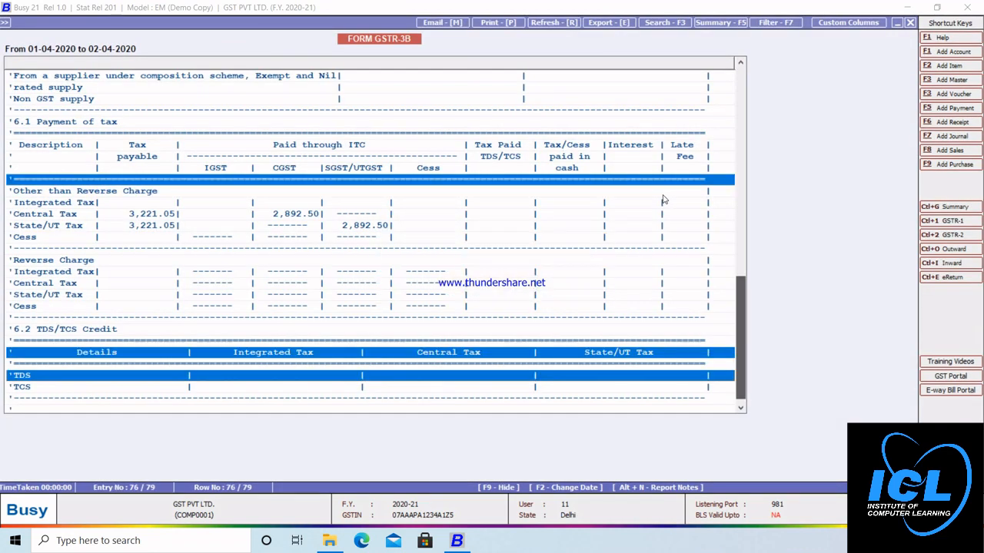
pyautogui.press('Escape')
pyautogui.press('Escape')
pyautogui.press('Escape')
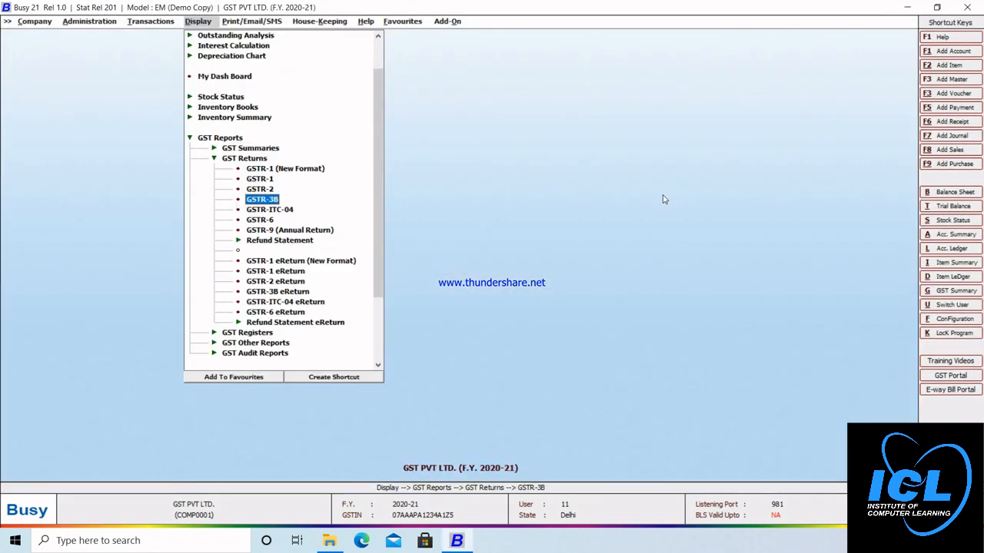
pyautogui.press('Escape')
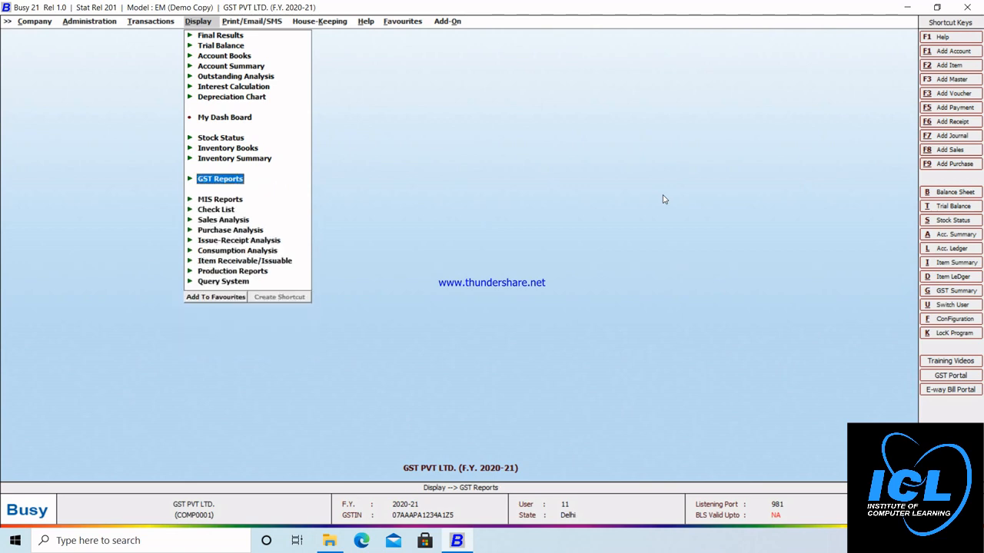